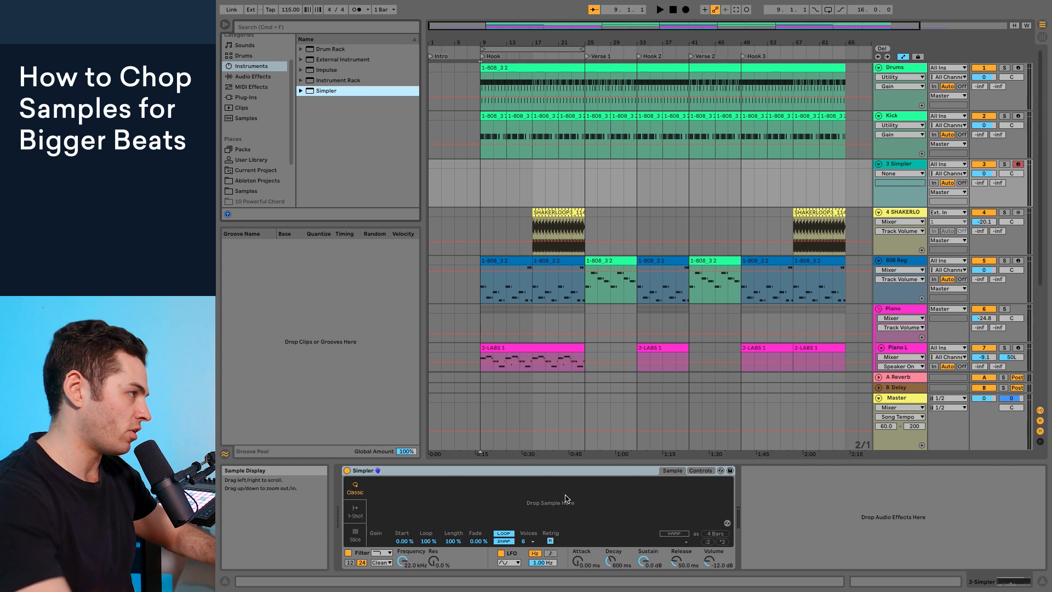
Step: Switch to the LANDR Samples website and open the full list of guitar samples among its instrument categories
key("space")
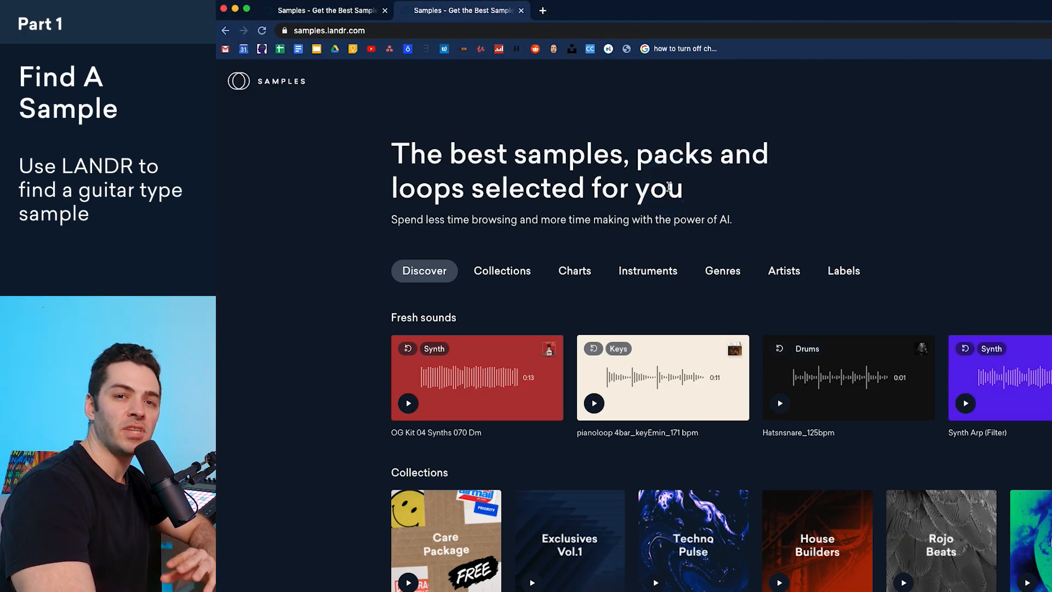
left_click(666, 195)
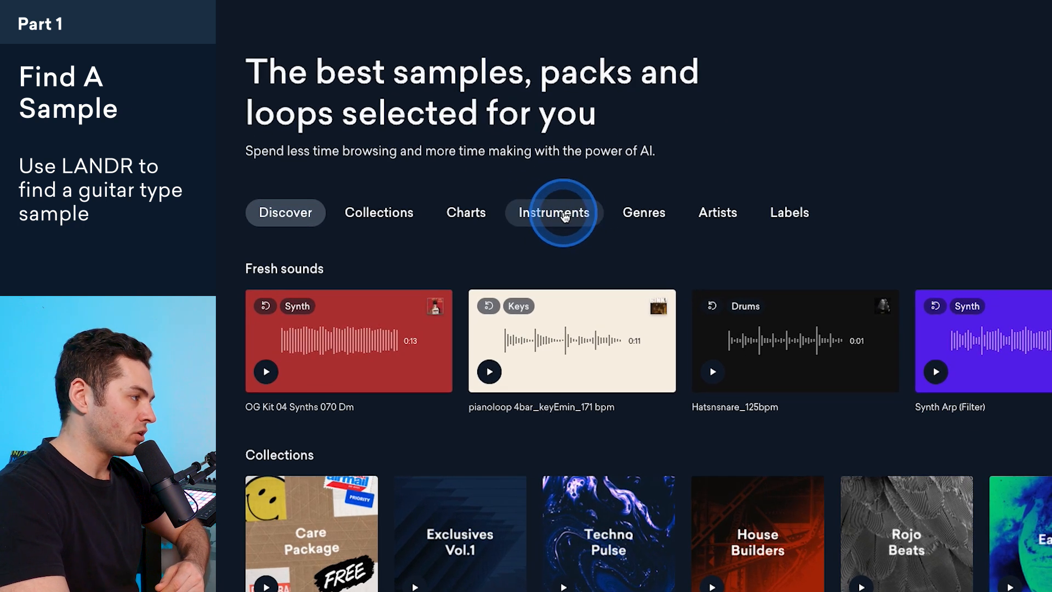
left_click(564, 217)
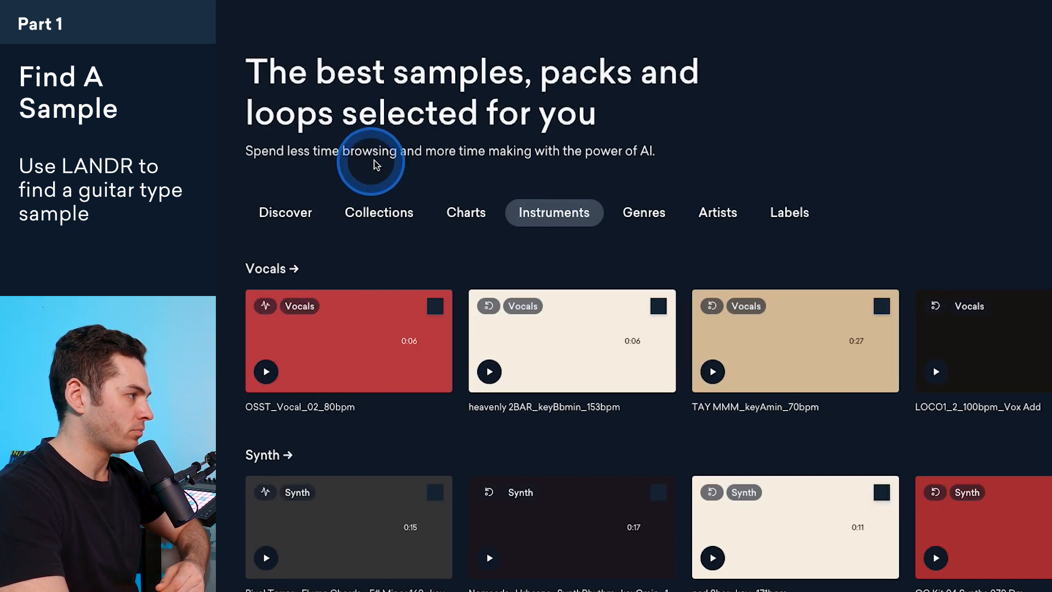
scroll(397, 163, "down", 10)
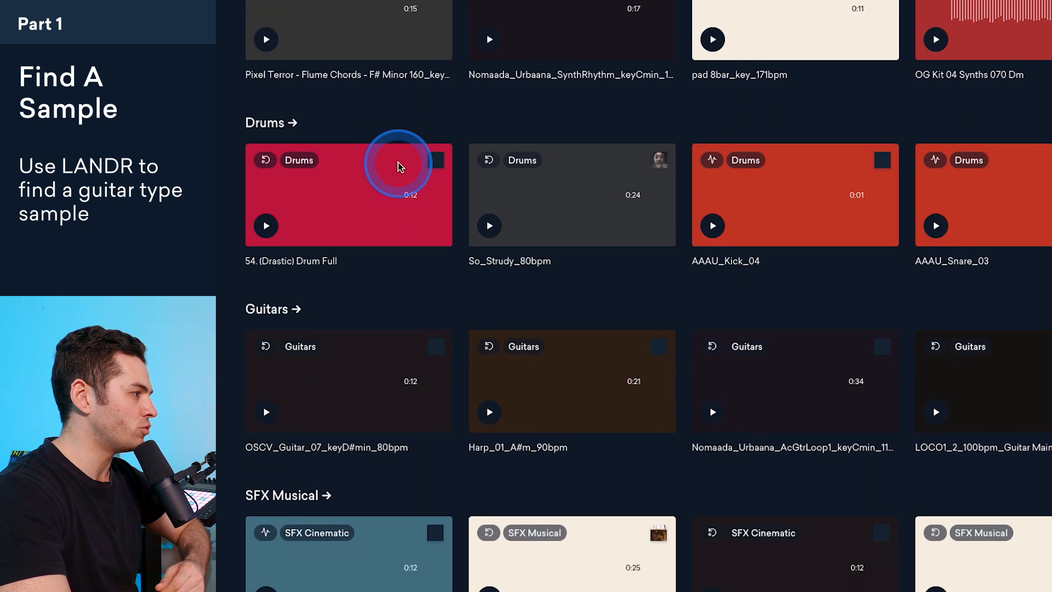
left_click(272, 310)
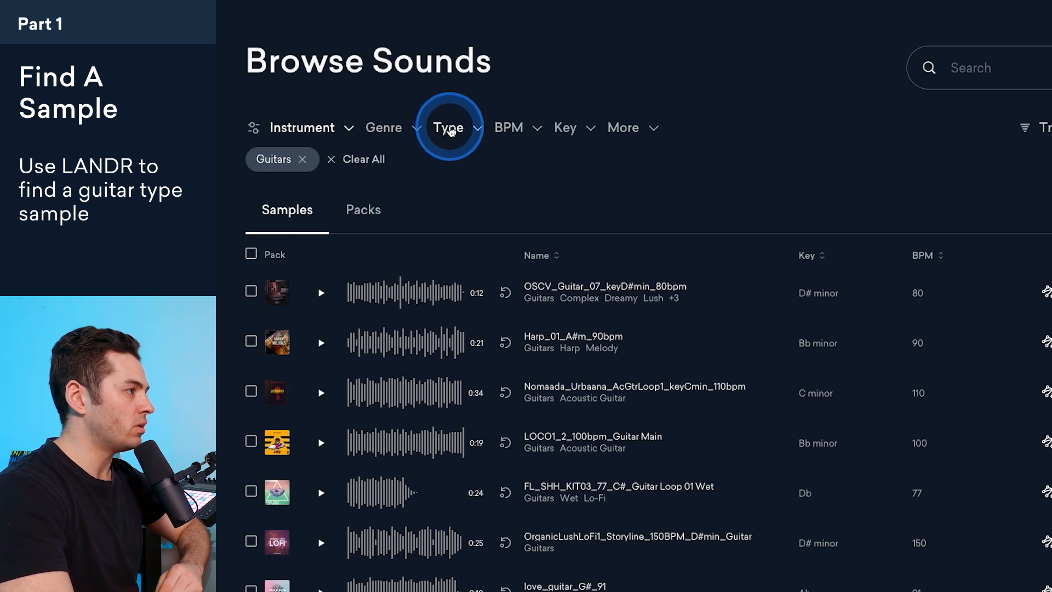
left_click(447, 127)
left_click(344, 130)
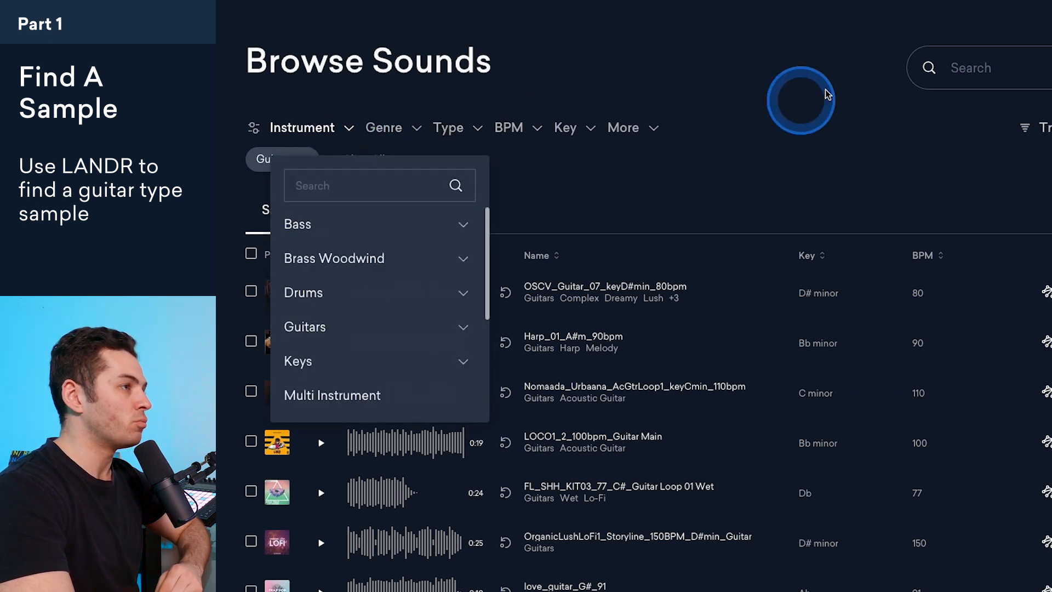
left_click(766, 108)
Step: Audition several guitar loops, including OSCV_Guitar_07, FL_SHH_KIT03_77, OrganicLushLoFi1 and Harp_01_A#m_90bpm
scroll(732, 148, "down", 4)
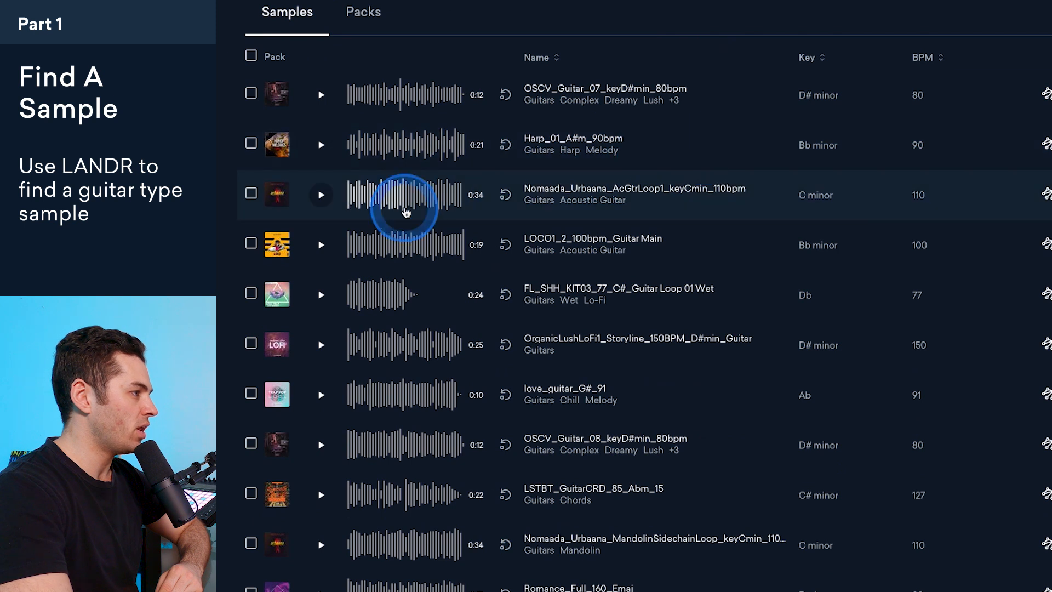
left_click(322, 95)
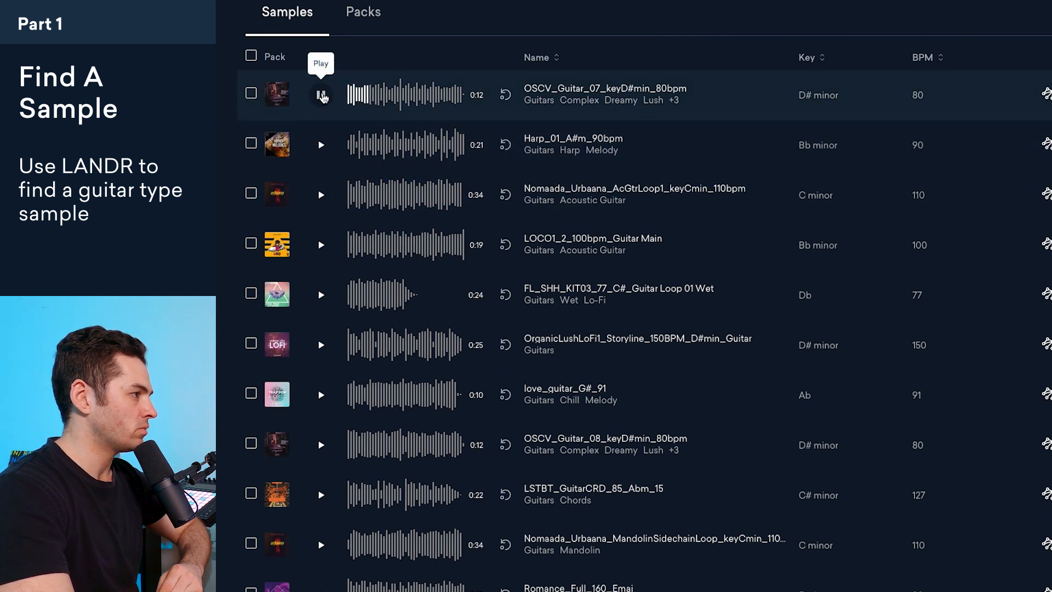
left_click(322, 95)
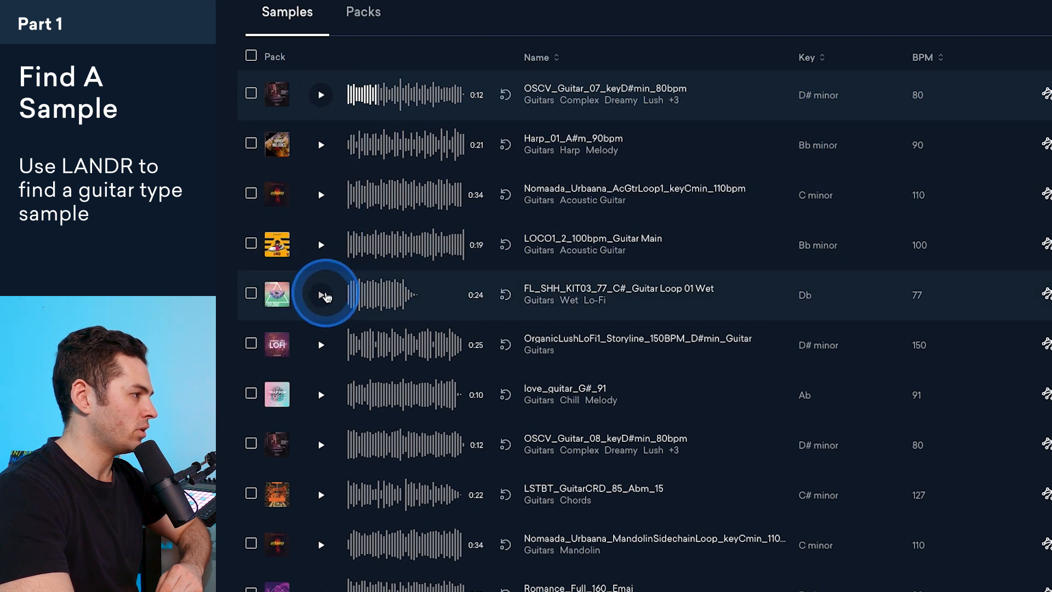
left_click(325, 294)
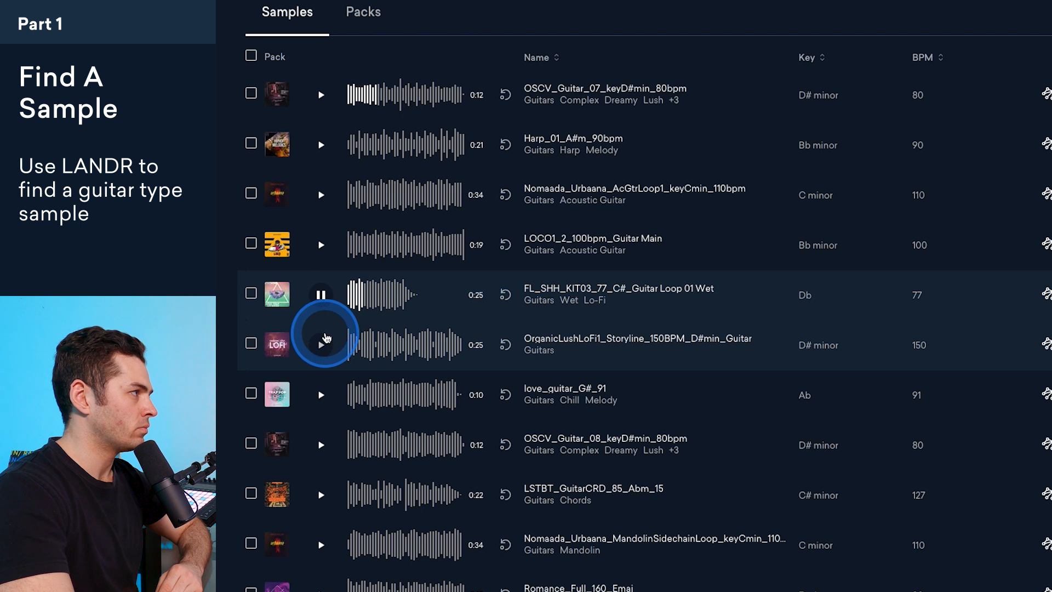
left_click(323, 342)
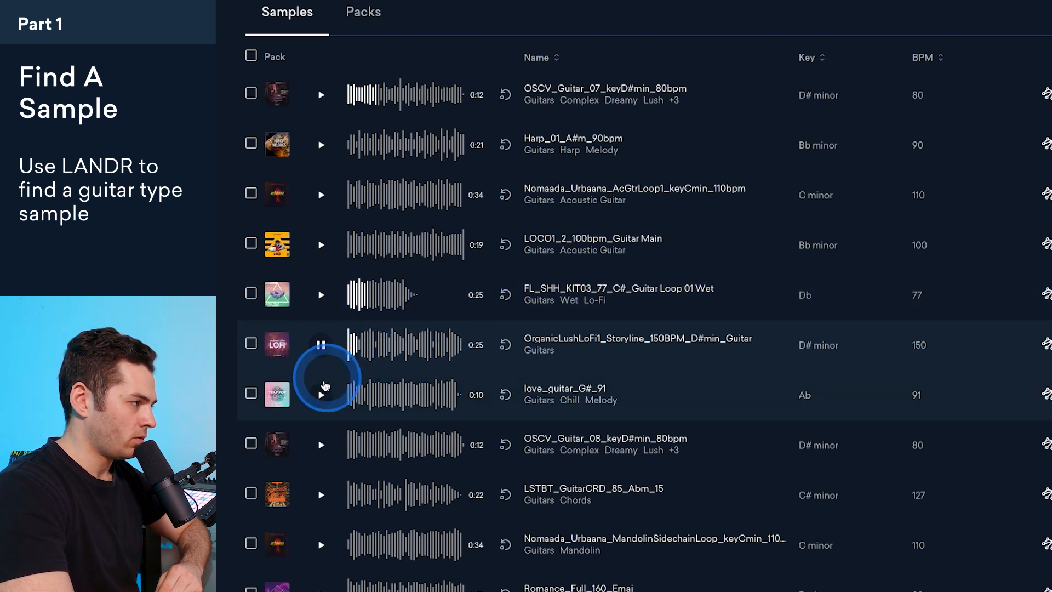
left_click(324, 149)
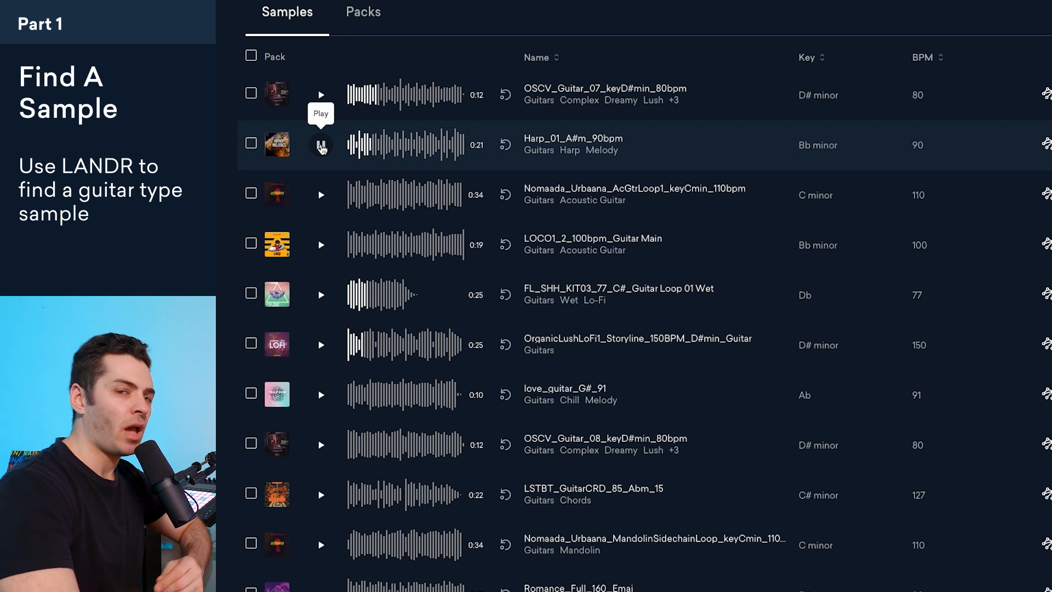
left_click(322, 147)
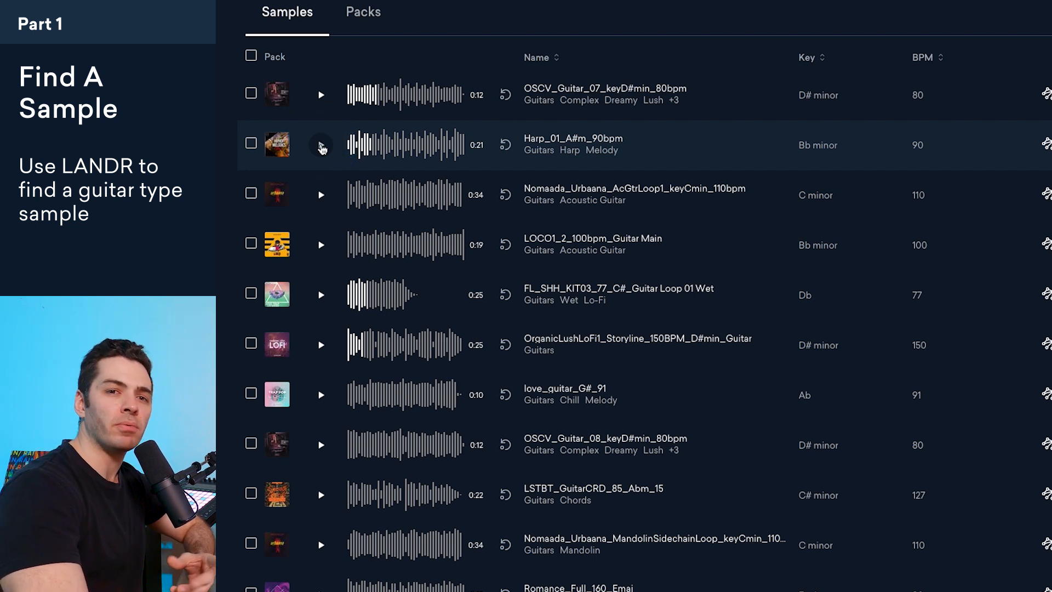
left_click(322, 148)
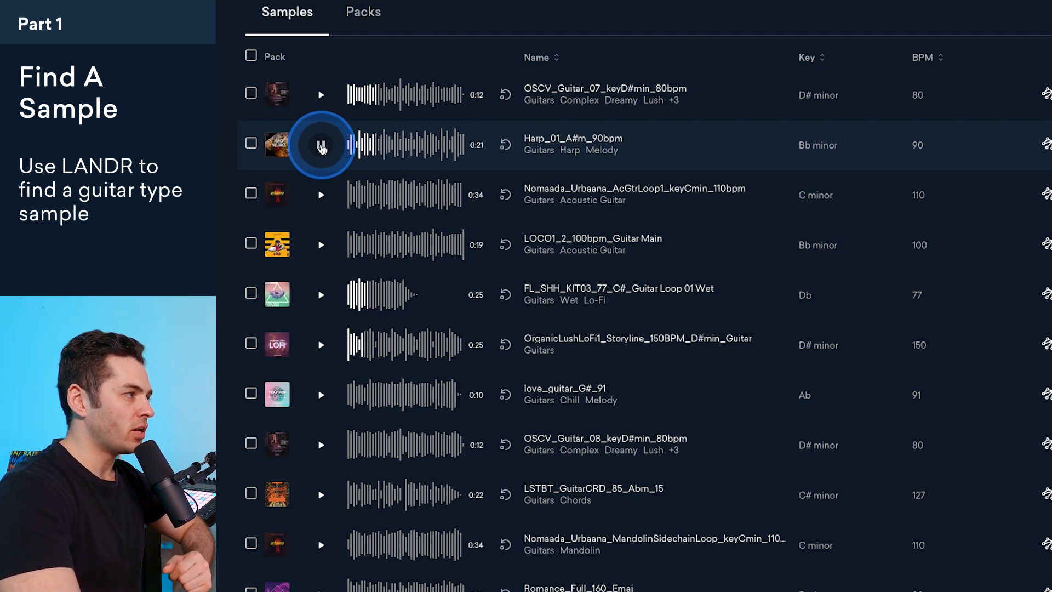
left_click(322, 149)
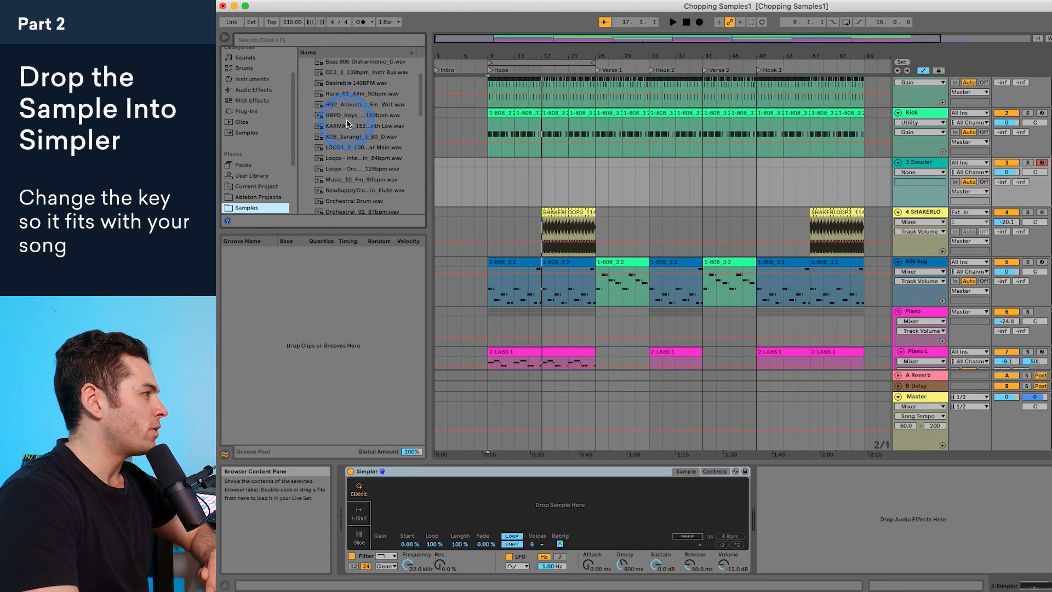
Step: Switch to Ableton Live and load Harp_01_A#m_90bpm.wav from the Samples folder into the empty Simpler
left_click(343, 93)
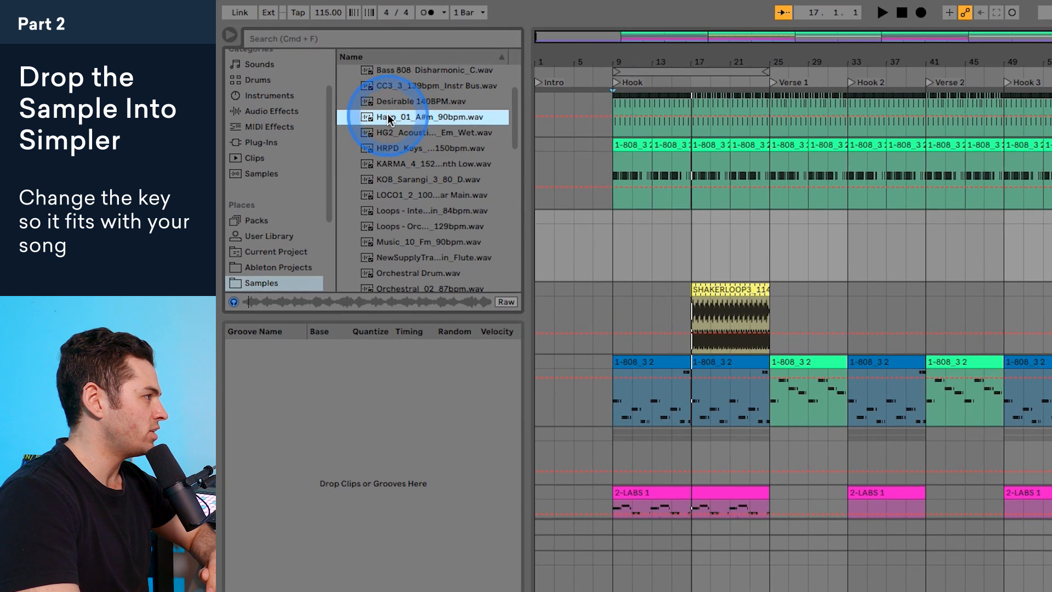
scroll(380, 110, "up", 1)
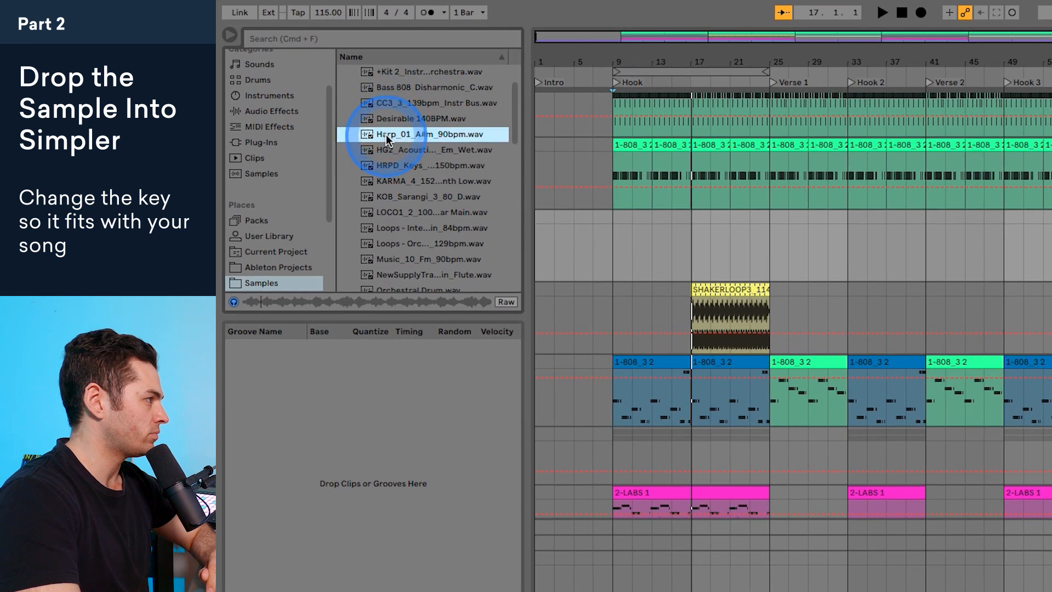
left_click_drag(386, 134, 671, 445)
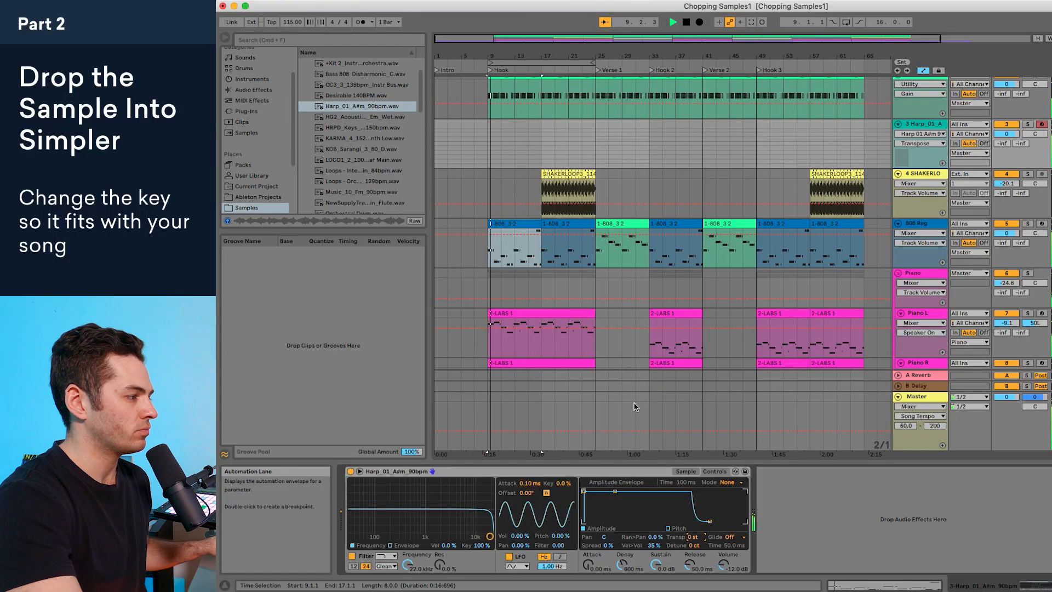
Step: Look over Simpler's sample waveform, and locate the transpose setting among its controls
left_click(686, 472)
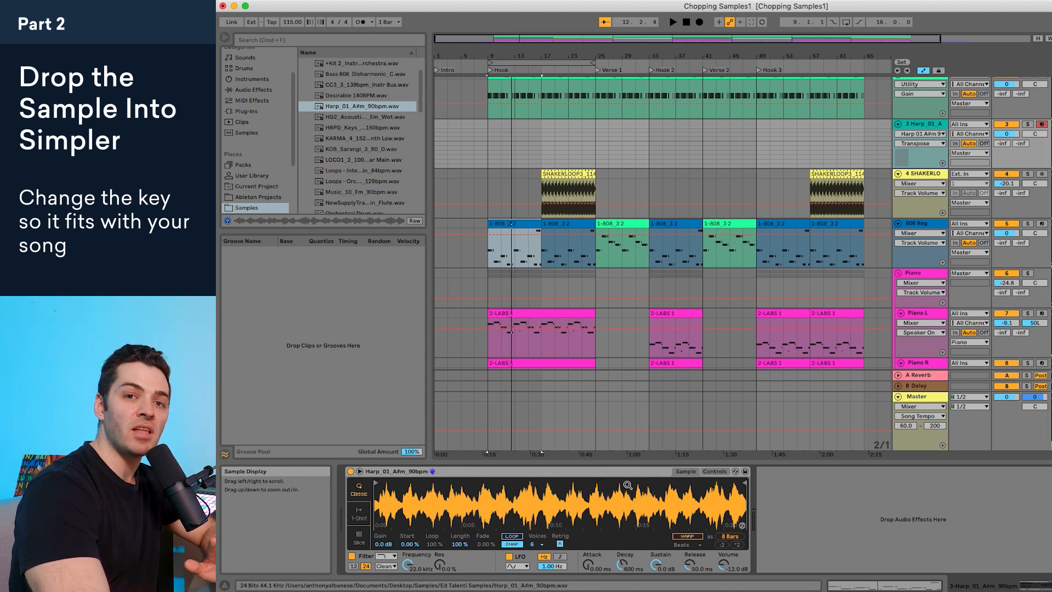
left_click(715, 473)
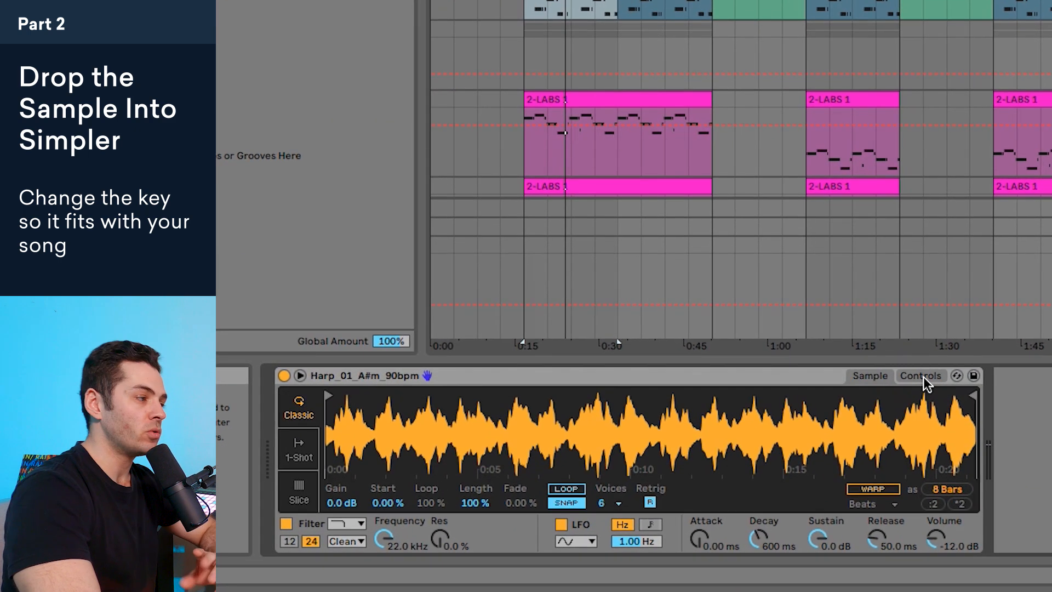
left_click(923, 377)
left_click(883, 494)
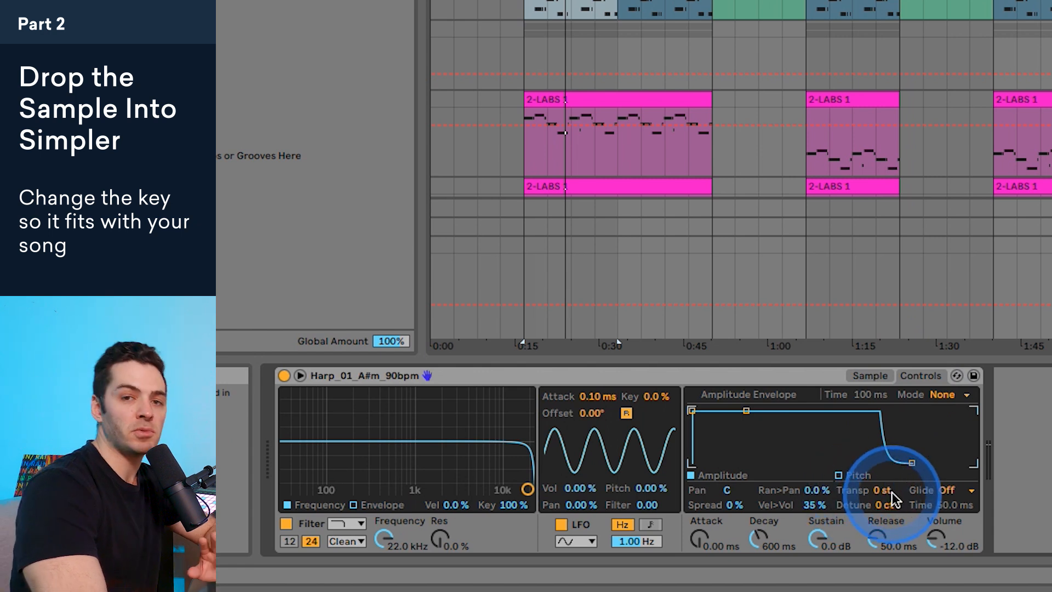
left_click(877, 494)
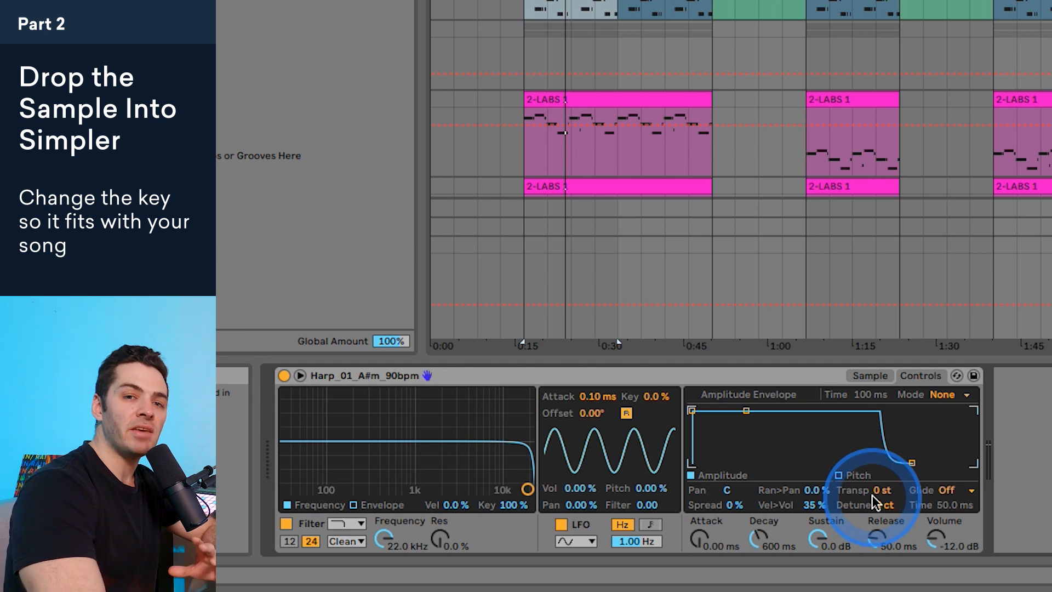
Step: Open the first 808 bass clip and examine its opening note to identify the song's key
left_click(777, 87)
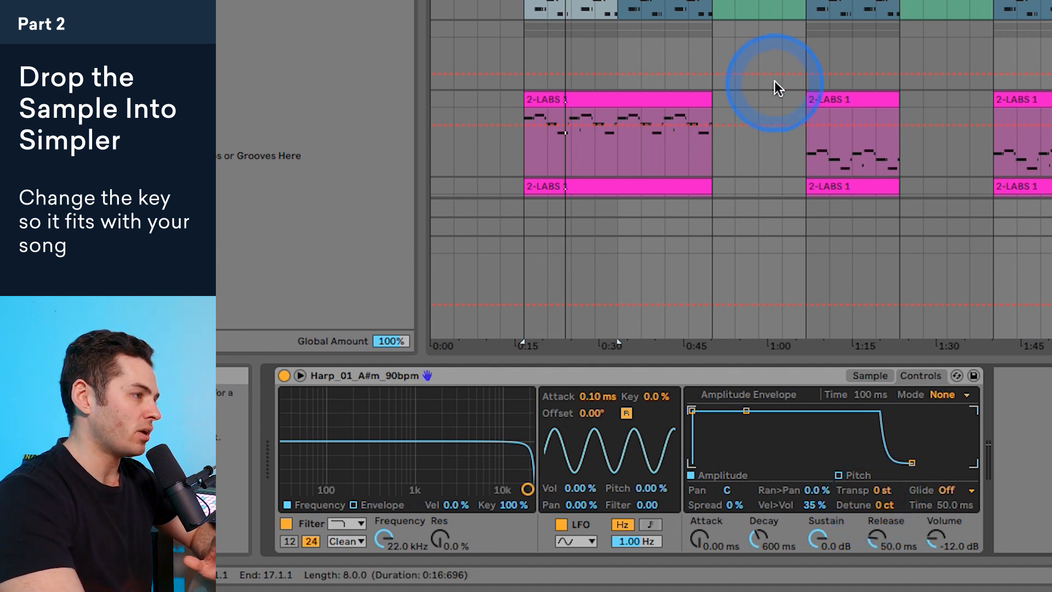
scroll(718, 63, "up", 2)
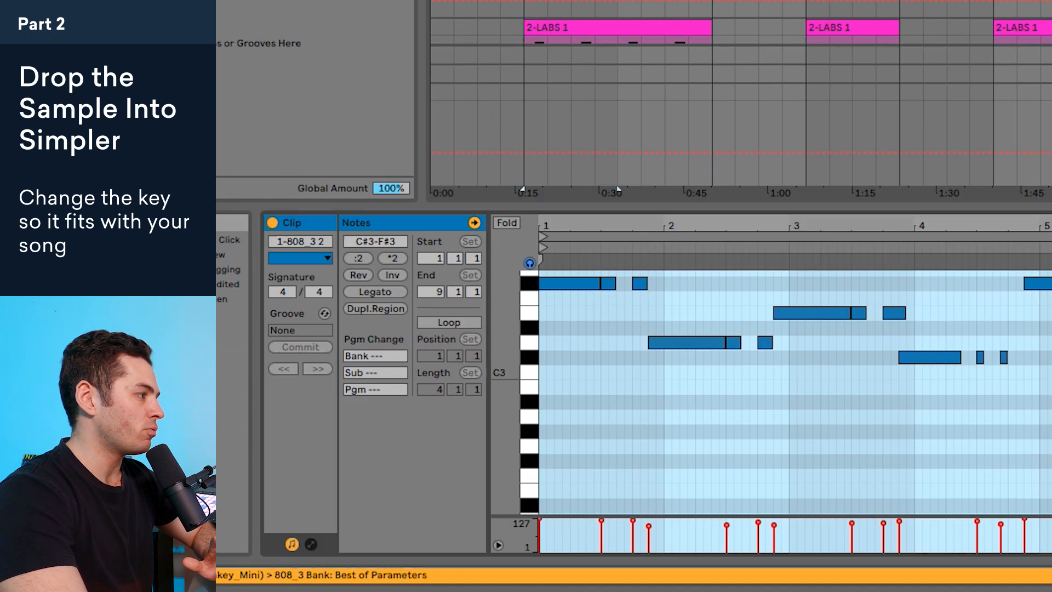
left_click(598, 295)
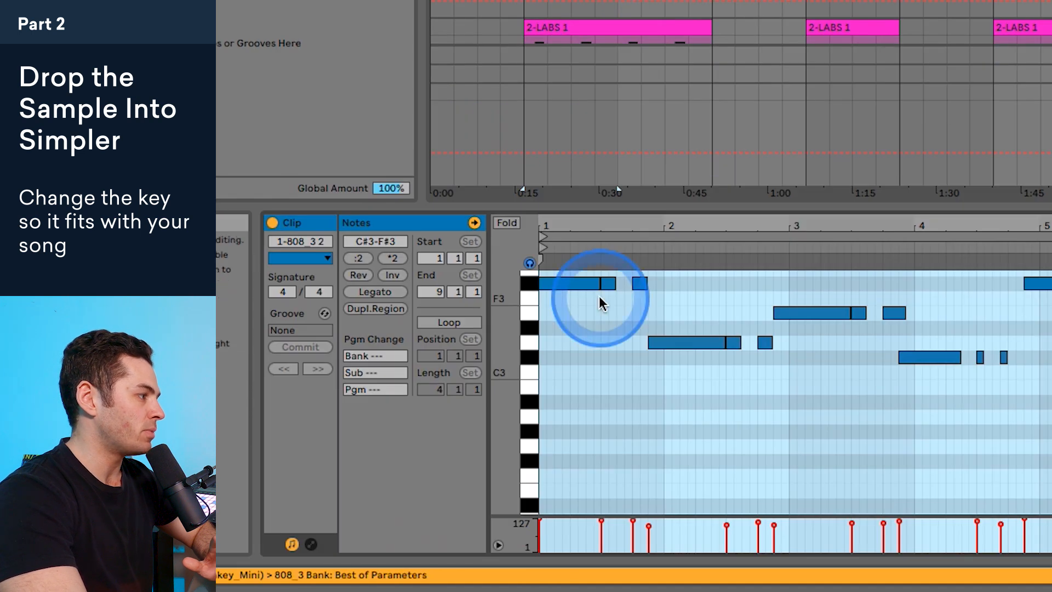
left_click(530, 283)
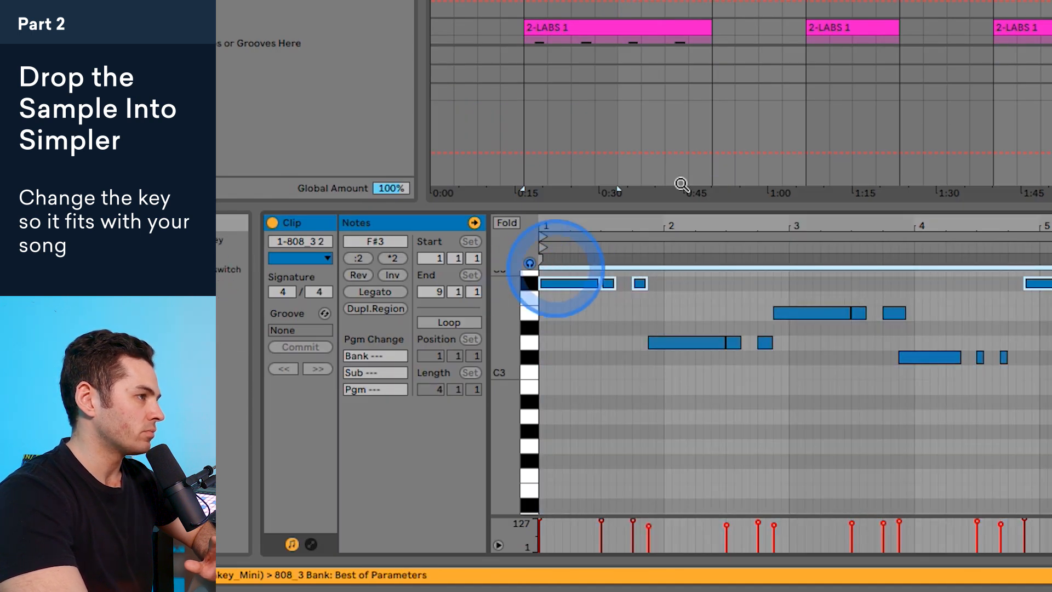
scroll(741, 22, "up", 5)
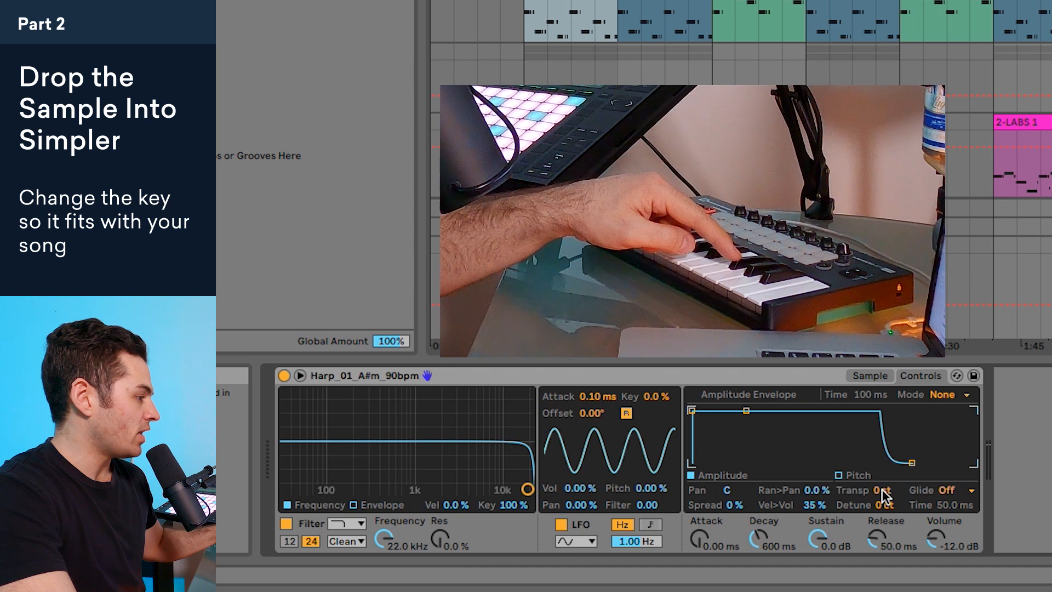
Step: Transpose the harp sample by +8 st in Simpler and play the song to check the tuning
left_click_drag(884, 493, 882, 482)
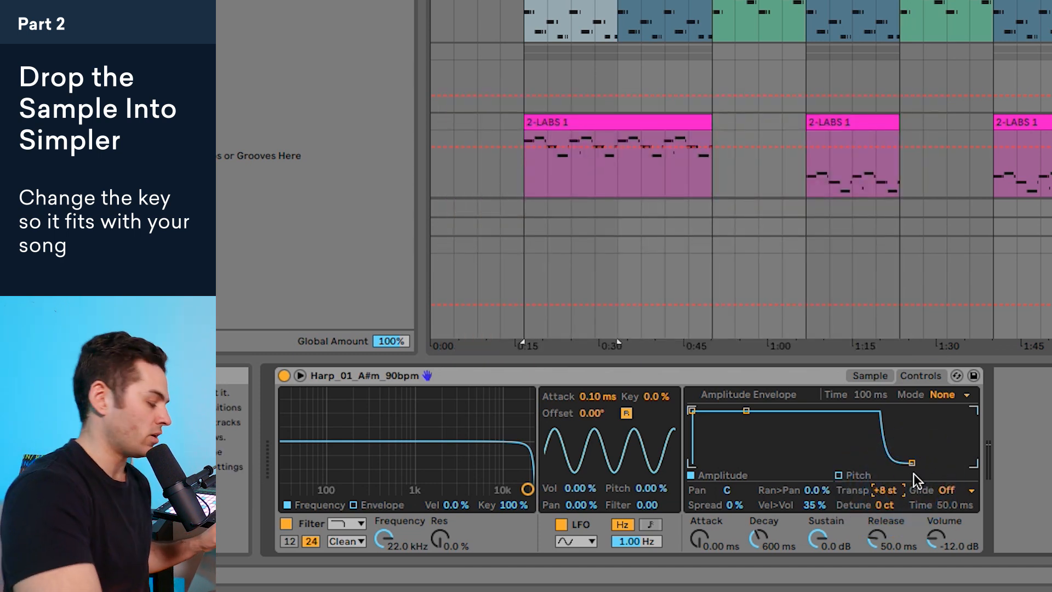
key("space")
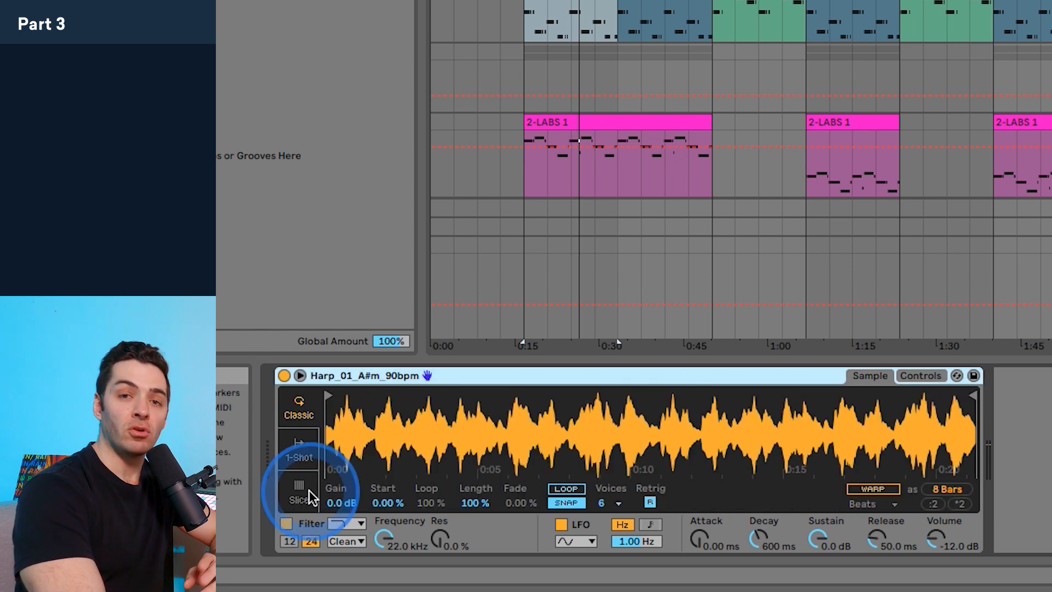
Step: Switch Simpler to Slice mode to chop the harp sample by transients, and inspect the slices up close
left_click(309, 491)
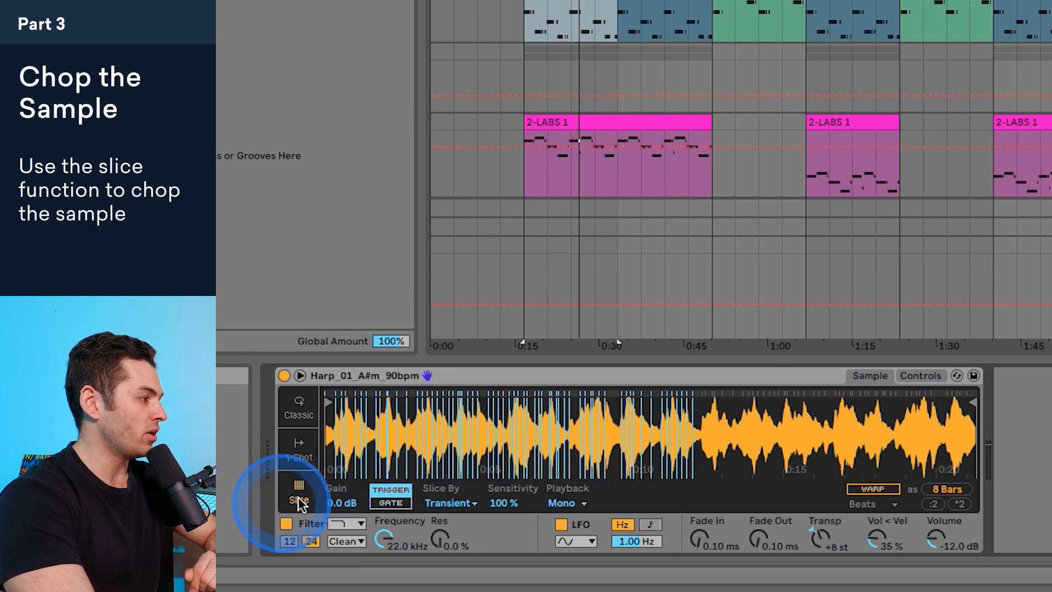
left_click_drag(435, 419, 527, 429)
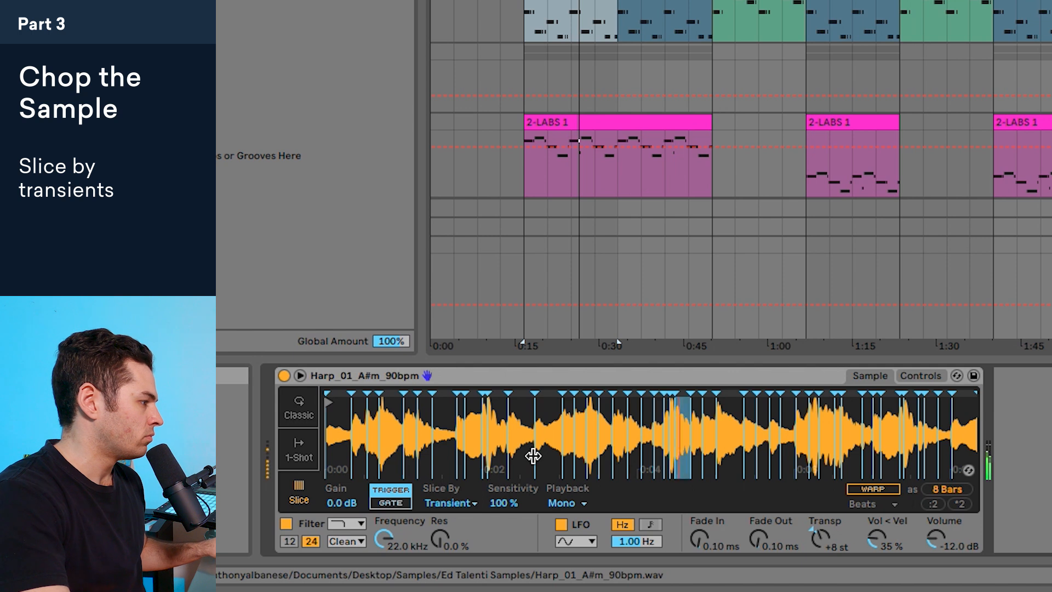
Step: Set the slice playback to Poly and reduce the transient sensitivity to 51%
left_click(576, 503)
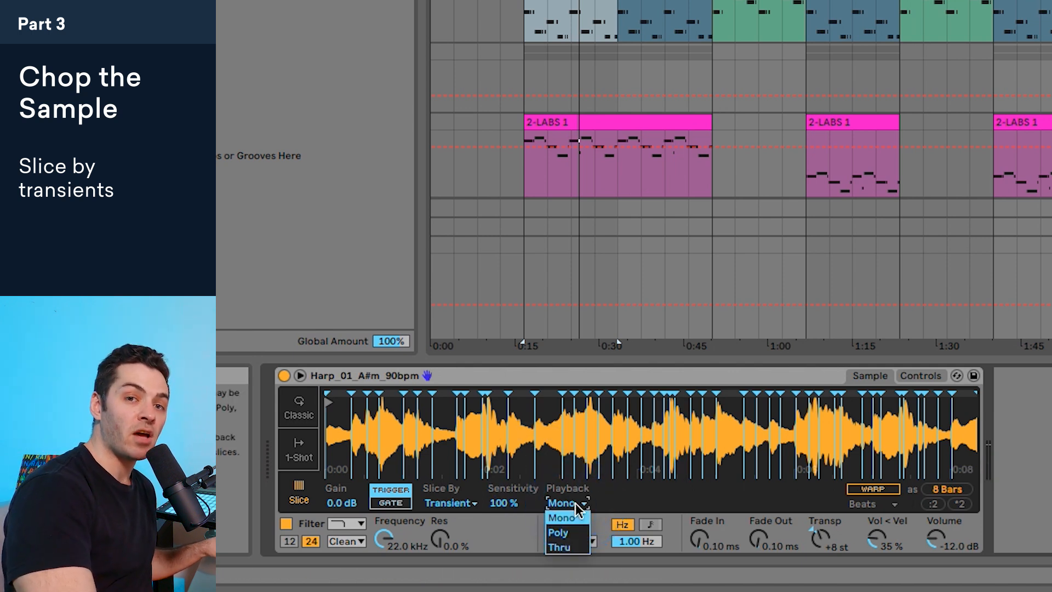
left_click(570, 532)
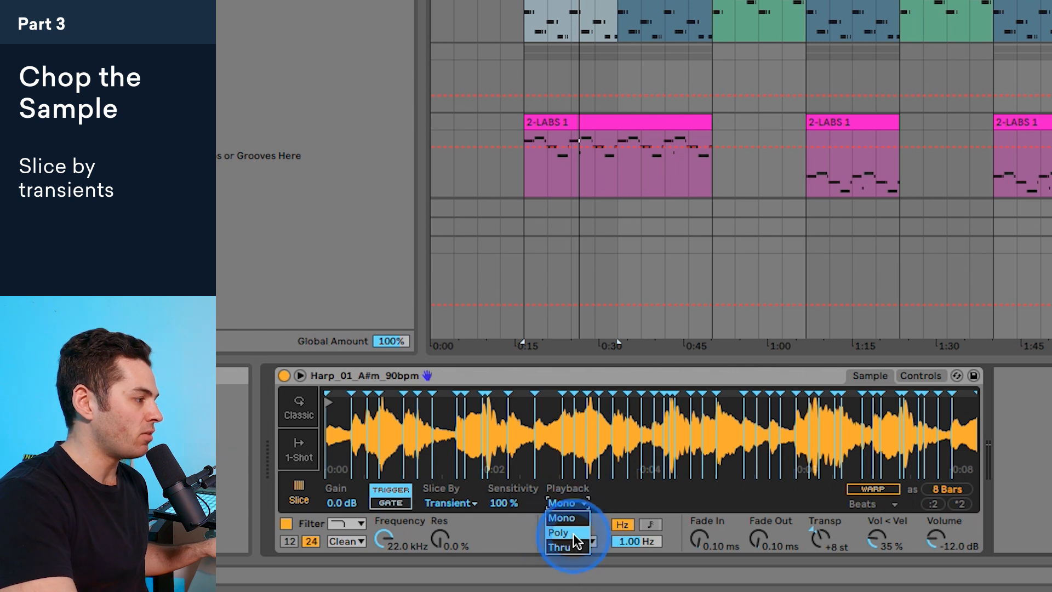
left_click(709, 435)
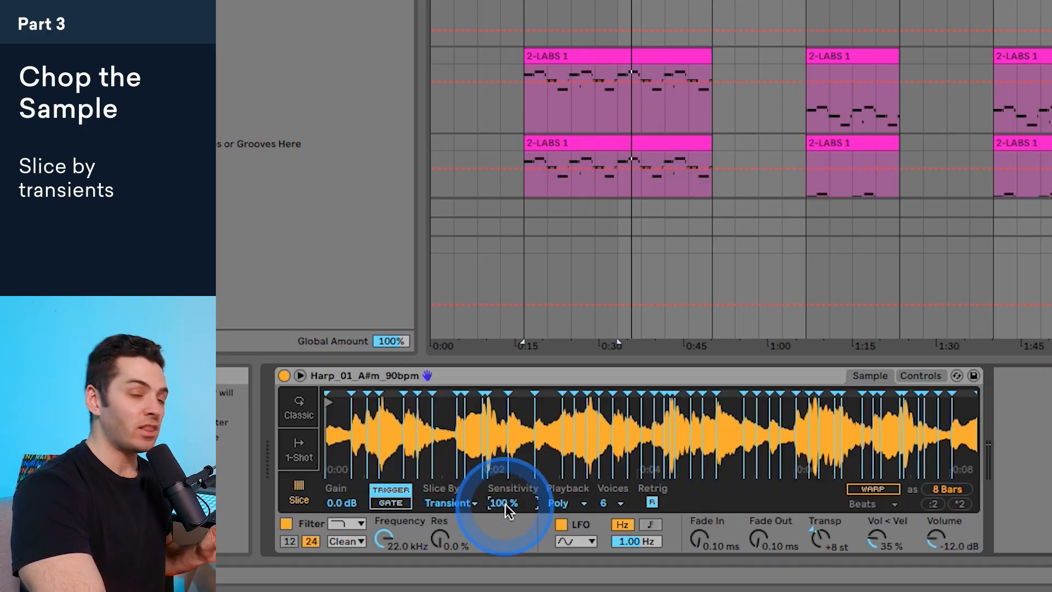
left_click_drag(508, 506, 508, 520)
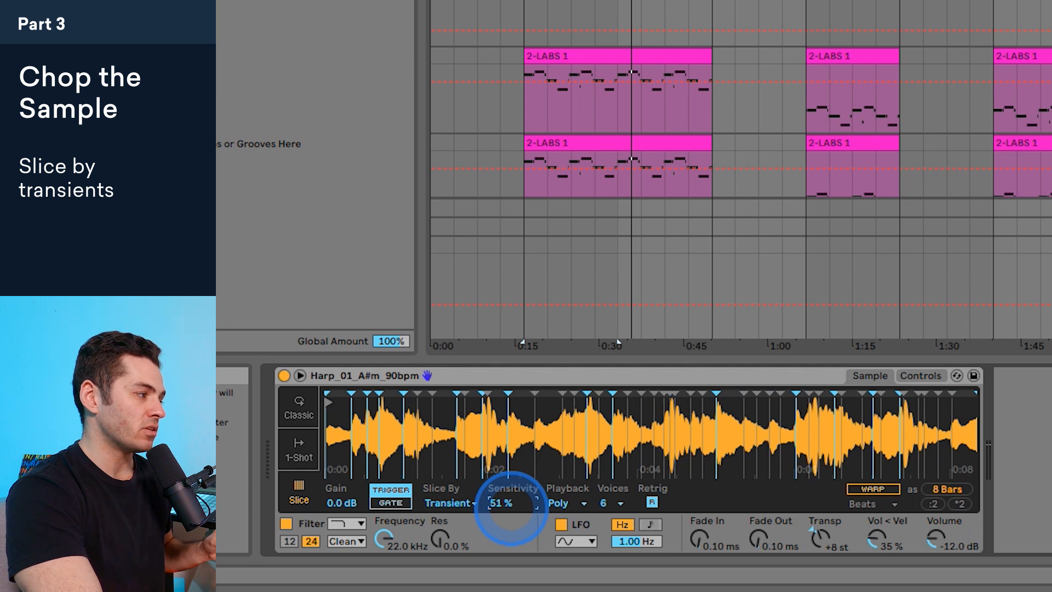
Step: Raise the transient sensitivity of the harp sample to 95% in Simpler and inspect the added slices up close
left_click_drag(511, 508, 501, 504)
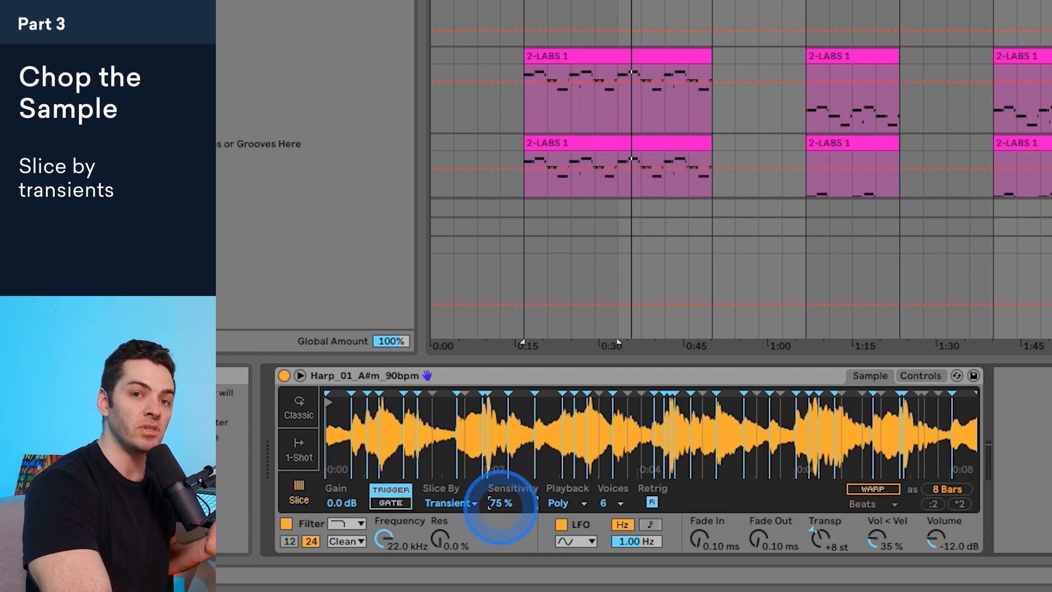
left_click_drag(500, 507, 499, 501)
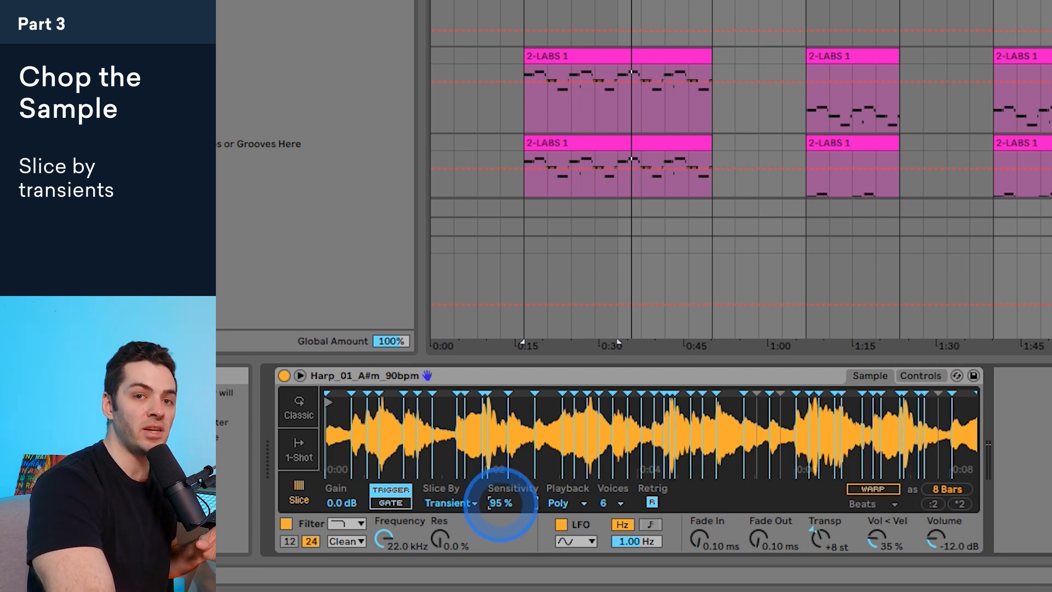
mouse_move(477, 430)
left_mouse_down()
mouse_move(712, 408)
mouse_move(782, 415)
mouse_move(521, 422)
mouse_move(933, 421)
mouse_move(545, 389)
mouse_move(681, 434)
mouse_move(415, 510)
left_mouse_up()
key("z")
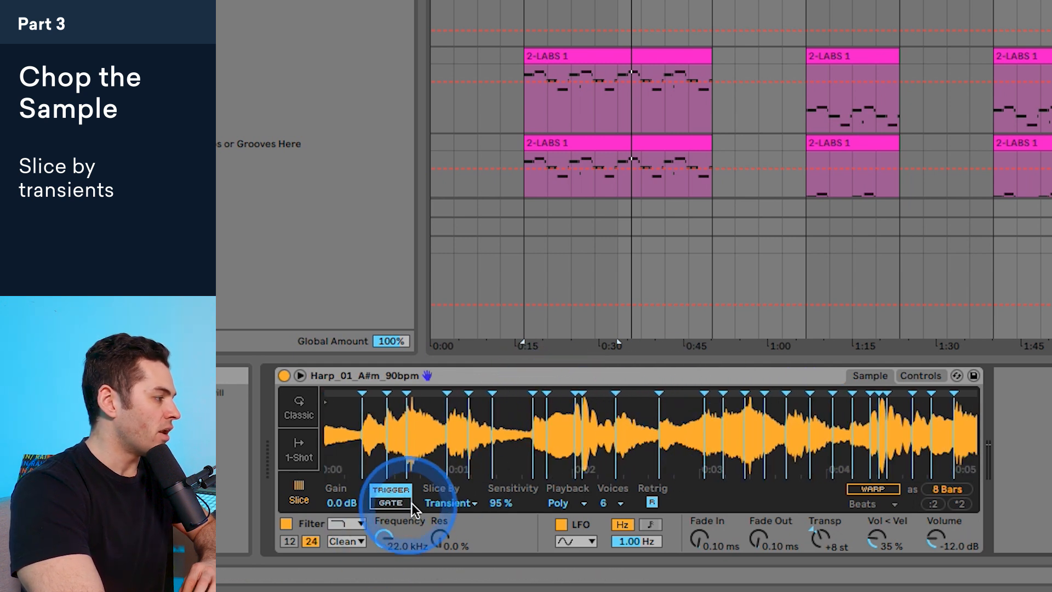
Step: Switch the harp sample's slicing to Beat with a 1/4 division
left_click(430, 503)
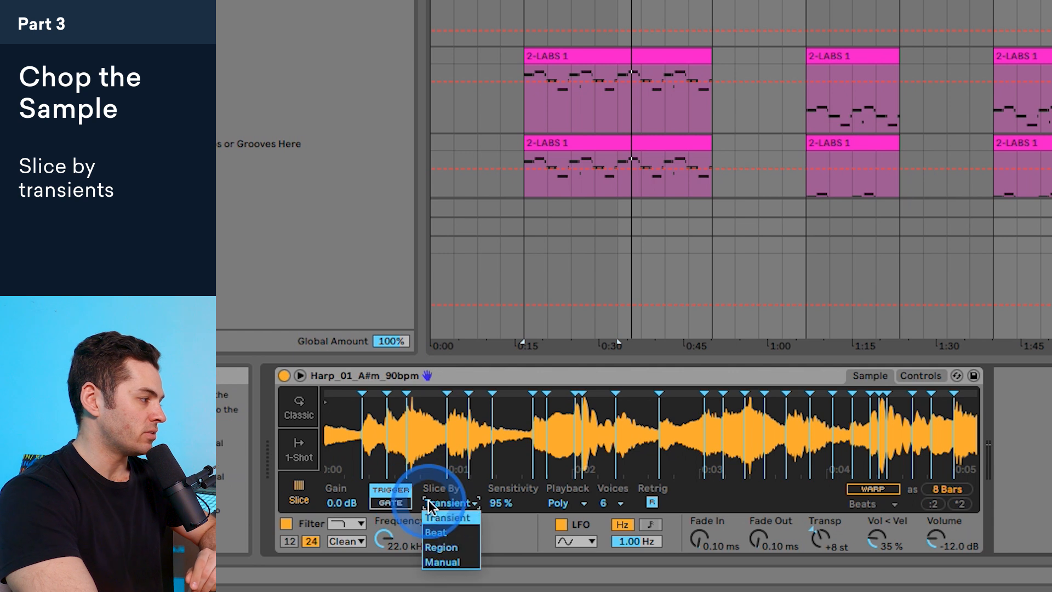
left_click(437, 533)
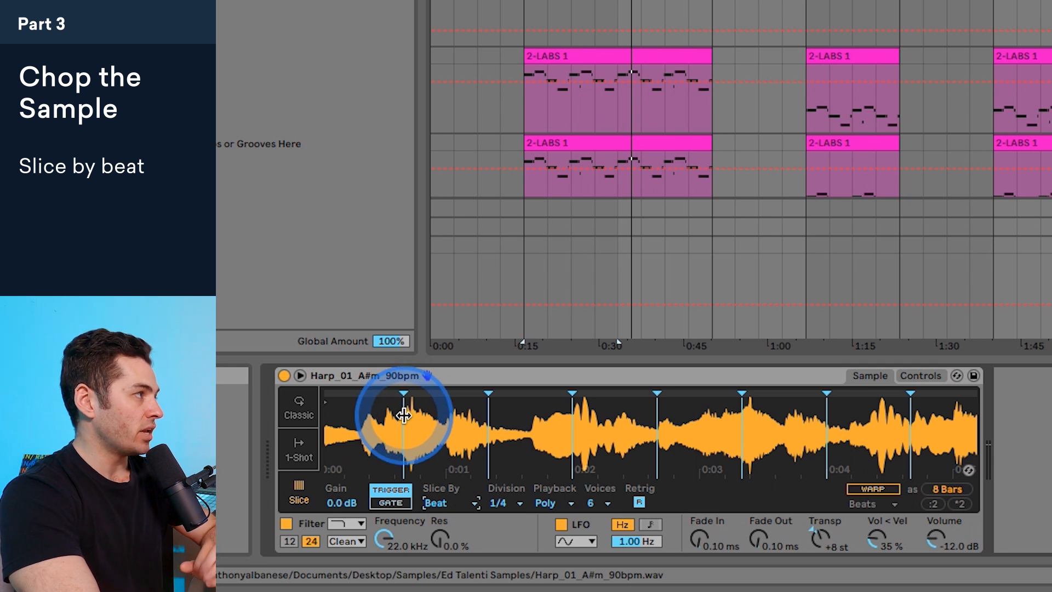
left_click(499, 503)
left_click(496, 399)
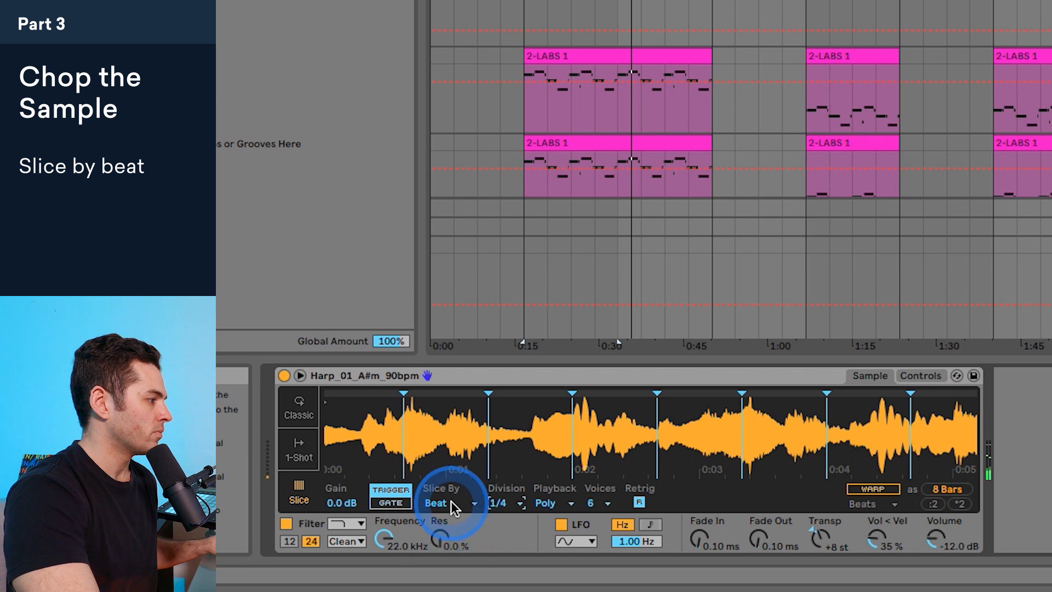
Step: Switch the harp sample's slicing to Region, try 7 regions and set the number of regions to 9
left_click(437, 503)
left_click(449, 547)
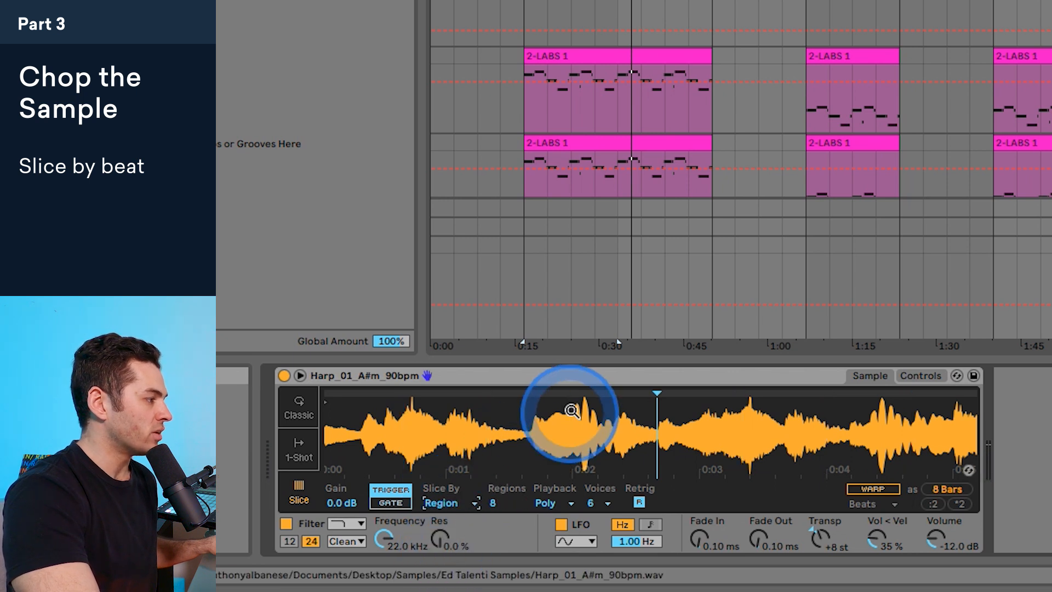
left_click_drag(575, 419, 448, 422)
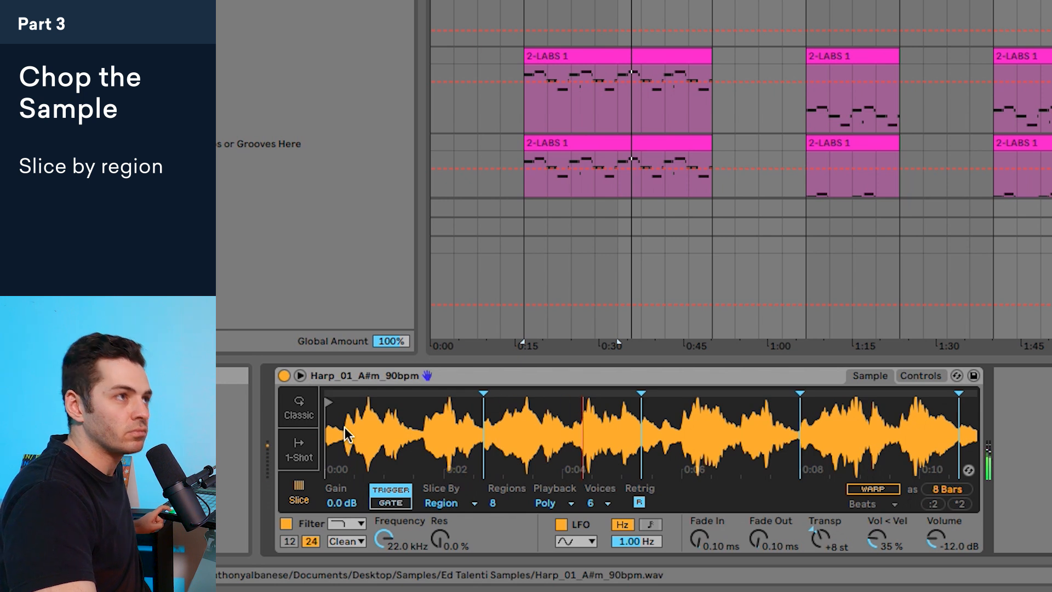
left_click_drag(493, 503, 492, 508)
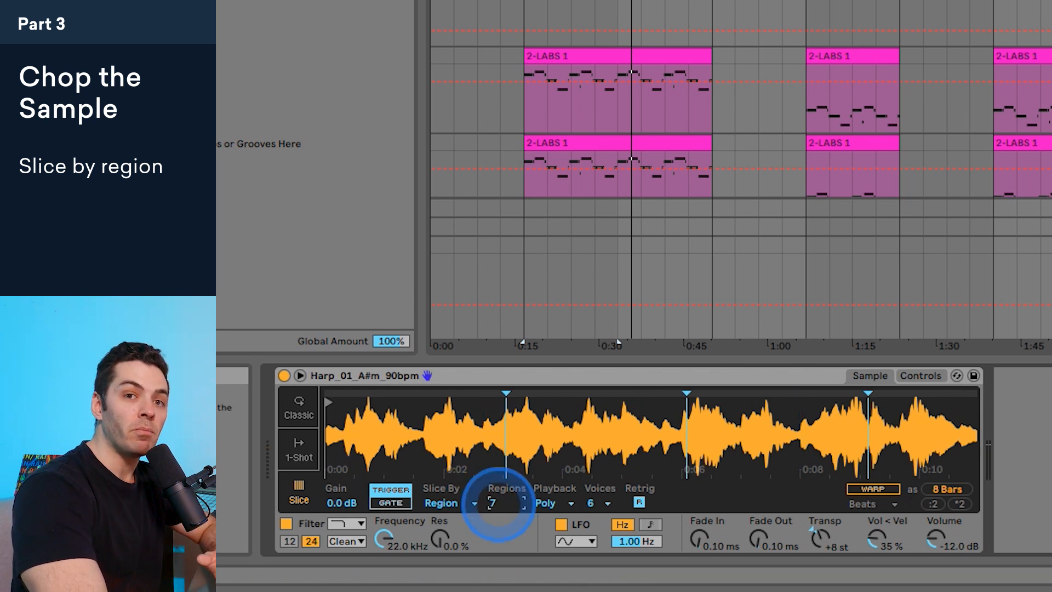
left_click_drag(493, 503, 493, 496)
Step: Switch the slicing to Manual and place six slice markers by hand across the harp waveform
left_click(441, 503)
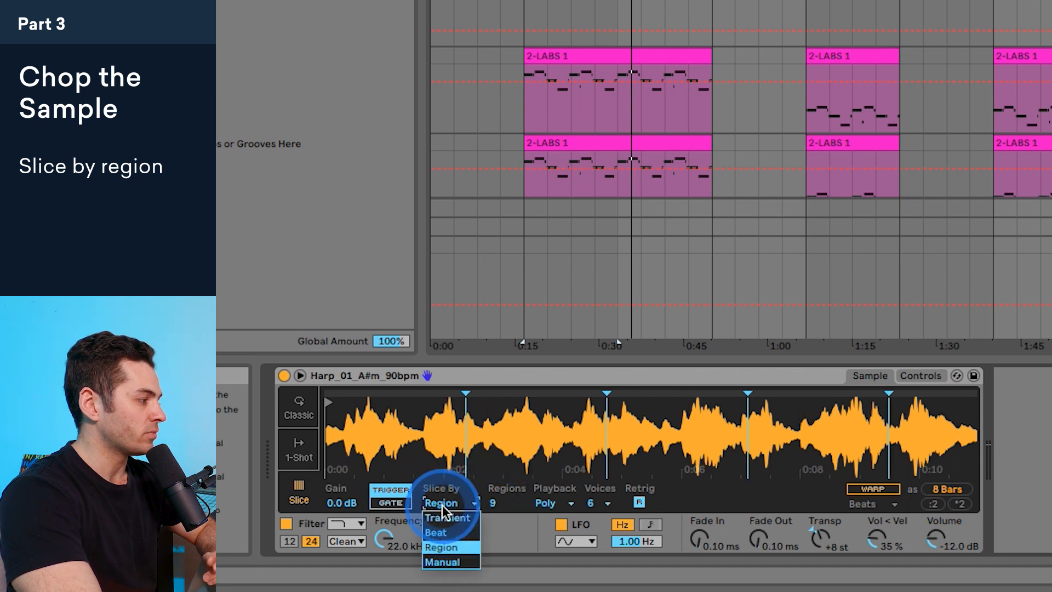
left_click(442, 560)
double_click(513, 433)
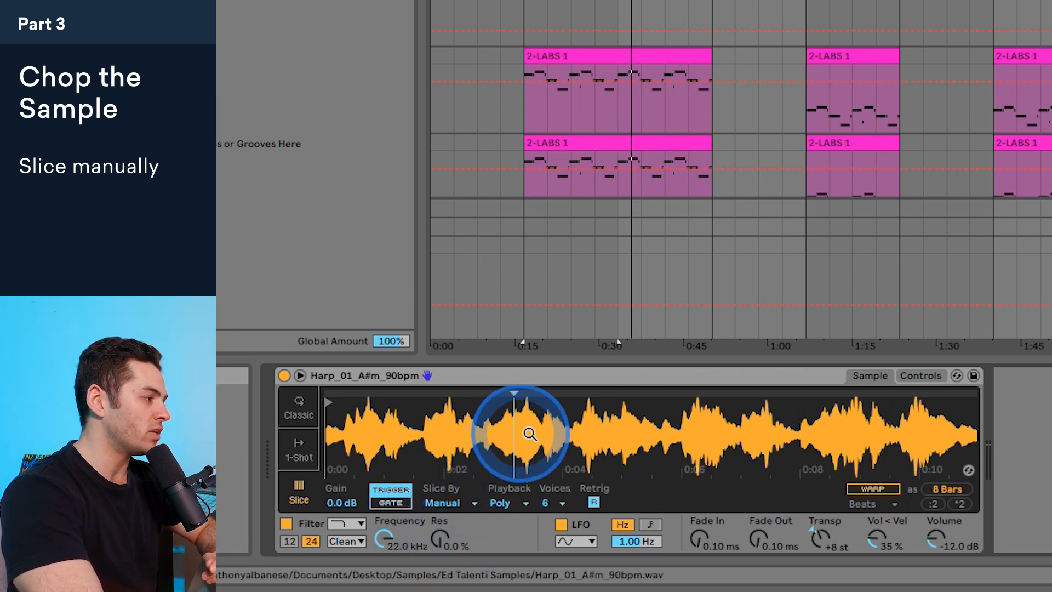
double_click(611, 435)
double_click(413, 433)
double_click(458, 433)
double_click(559, 432)
double_click(722, 429)
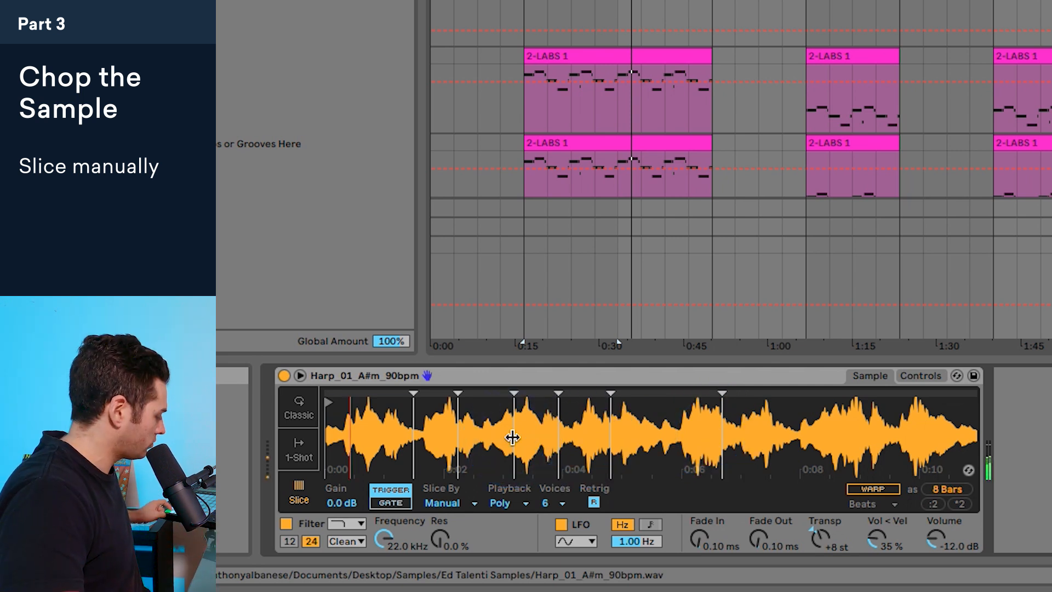
Step: Set the harp sample's slicing to Beat and play the slices along with the song
left_click(444, 503)
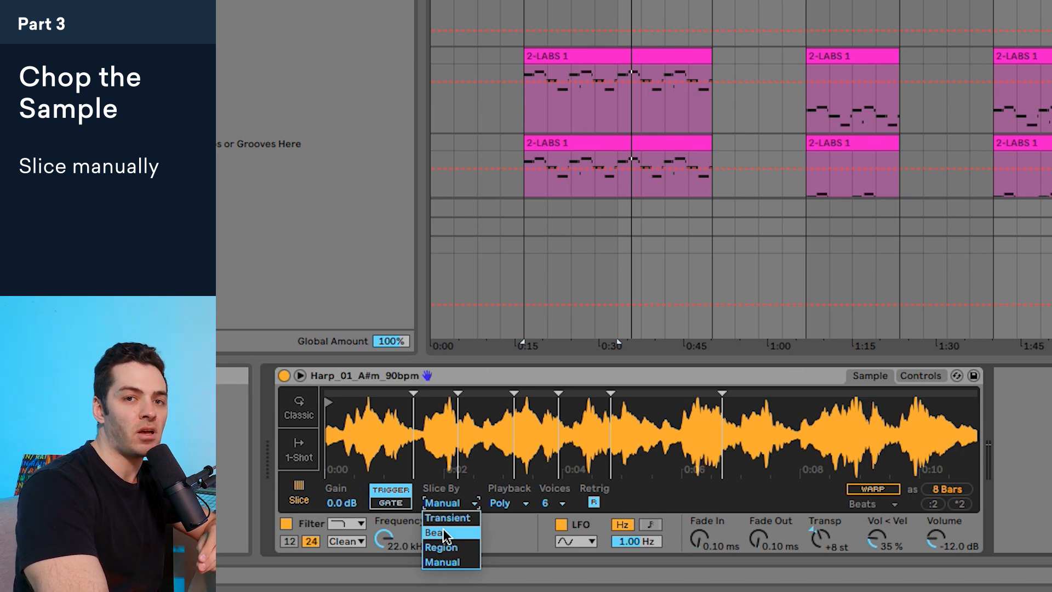
left_click(442, 532)
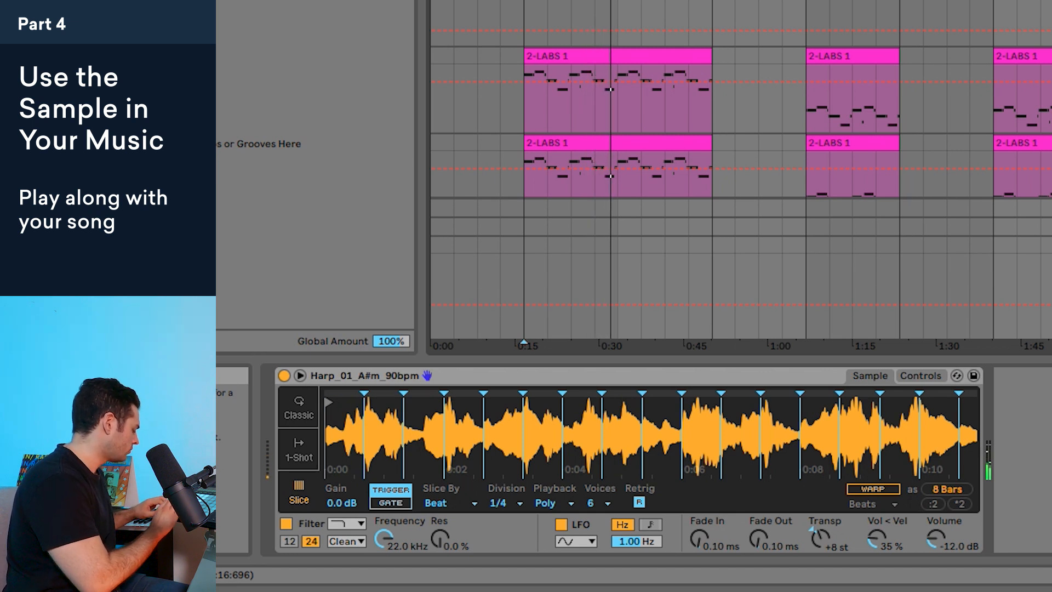
key("space")
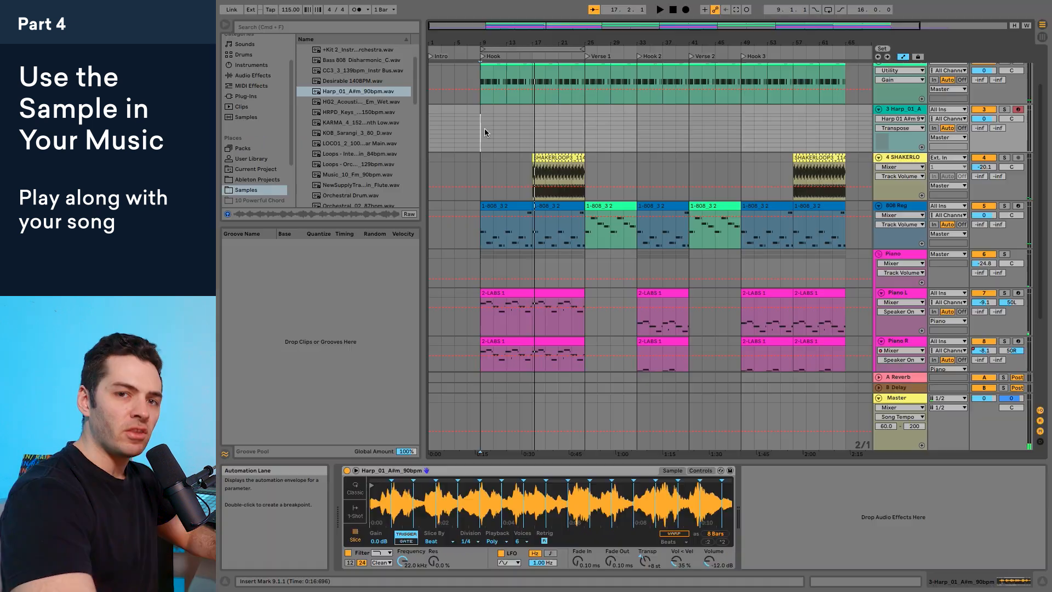
Step: Capture the notes just played as a MIDI clip at the start of the Hook on the harp track
left_click(737, 10)
left_click_drag(516, 109, 480, 108)
left_click(736, 11)
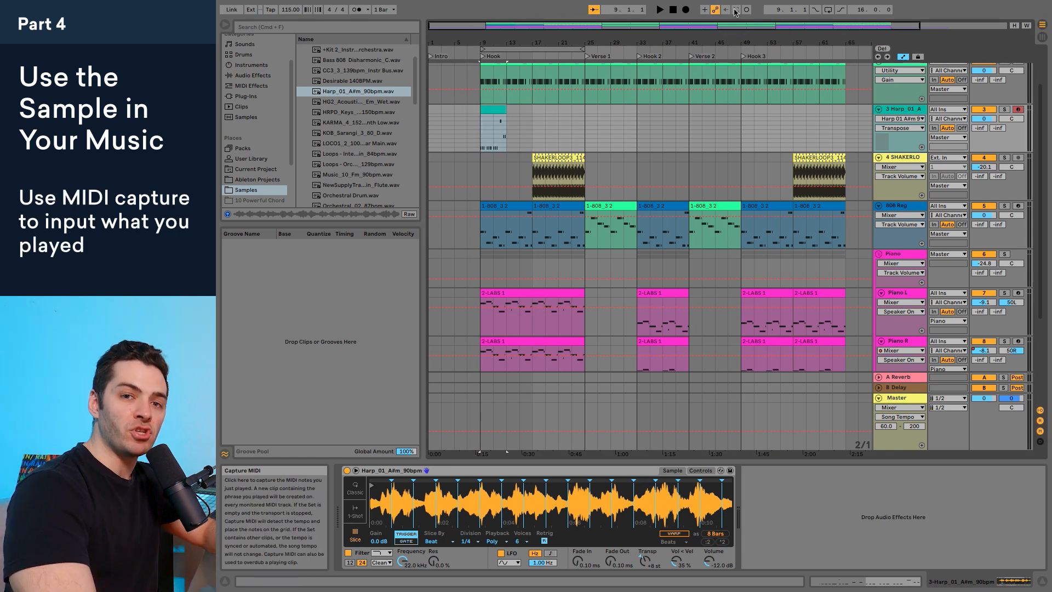
Step: Open the captured harp clip's notes and play the clip with the song to check its timing
left_click(492, 114)
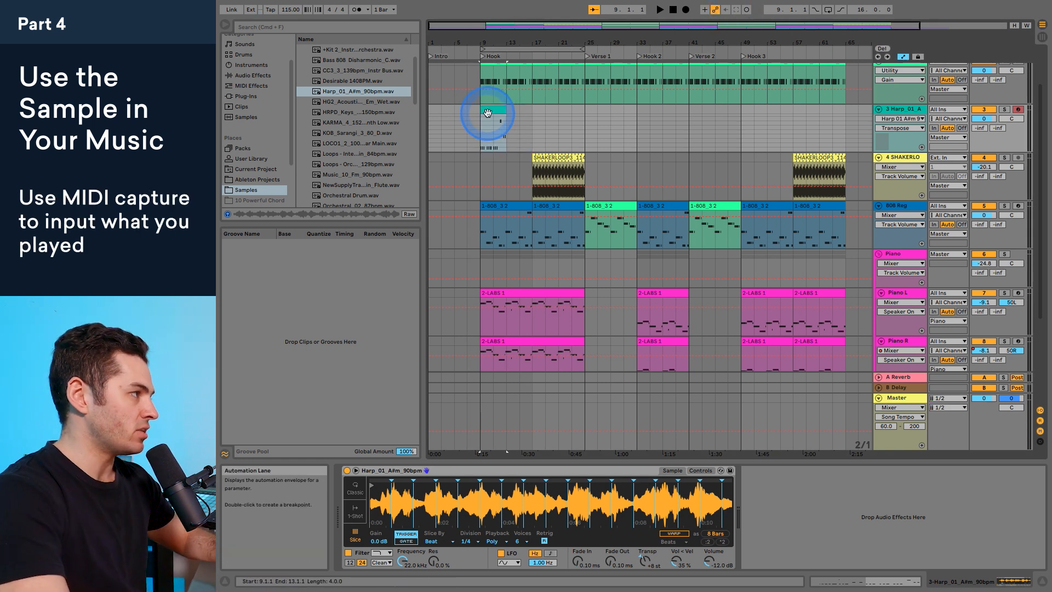
scroll(543, 385, "left", 4)
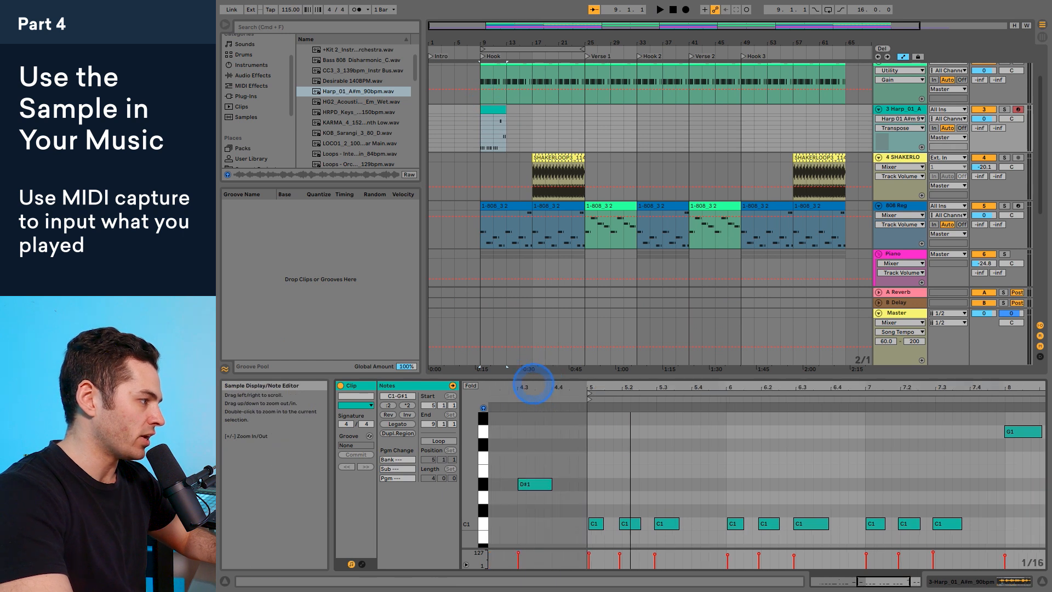
scroll(531, 387, "right", 3)
key("space")
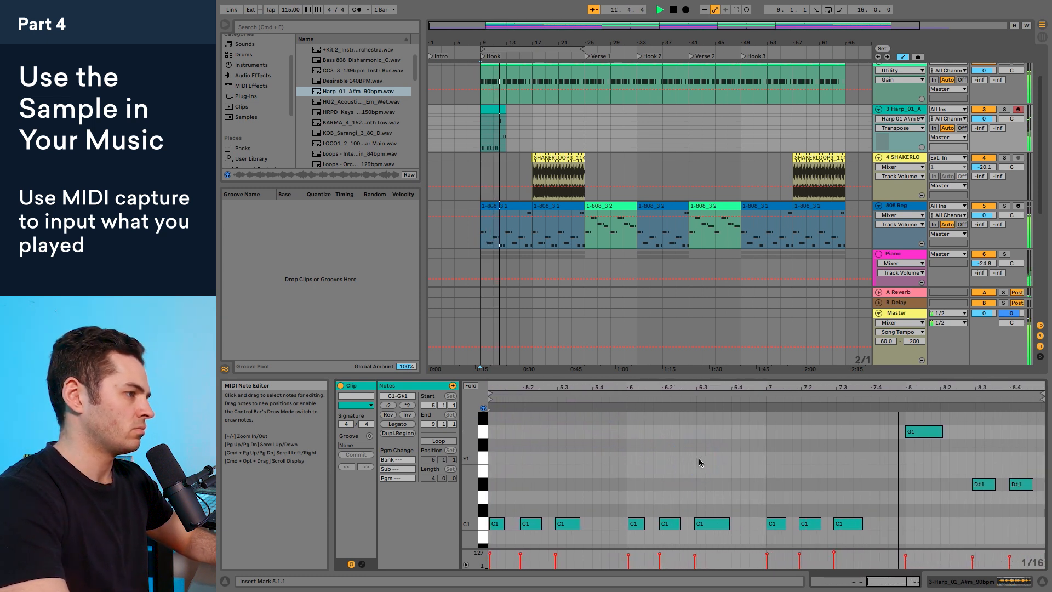
left_click(808, 524)
key("space")
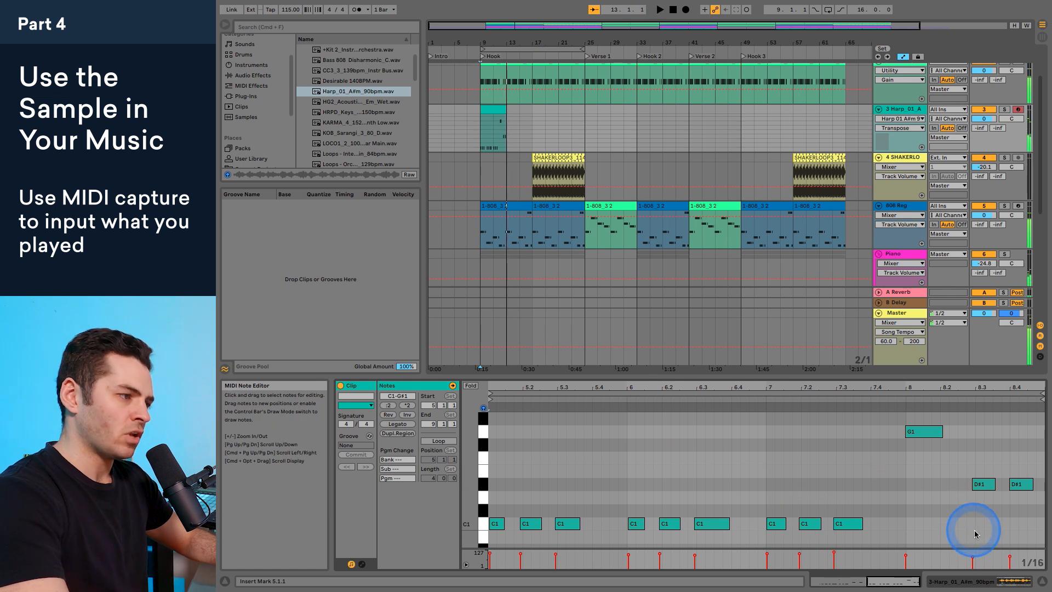
Step: Turn on Warp for the harp sample in Simpler to sync it with the session tempo
left_click(1024, 582)
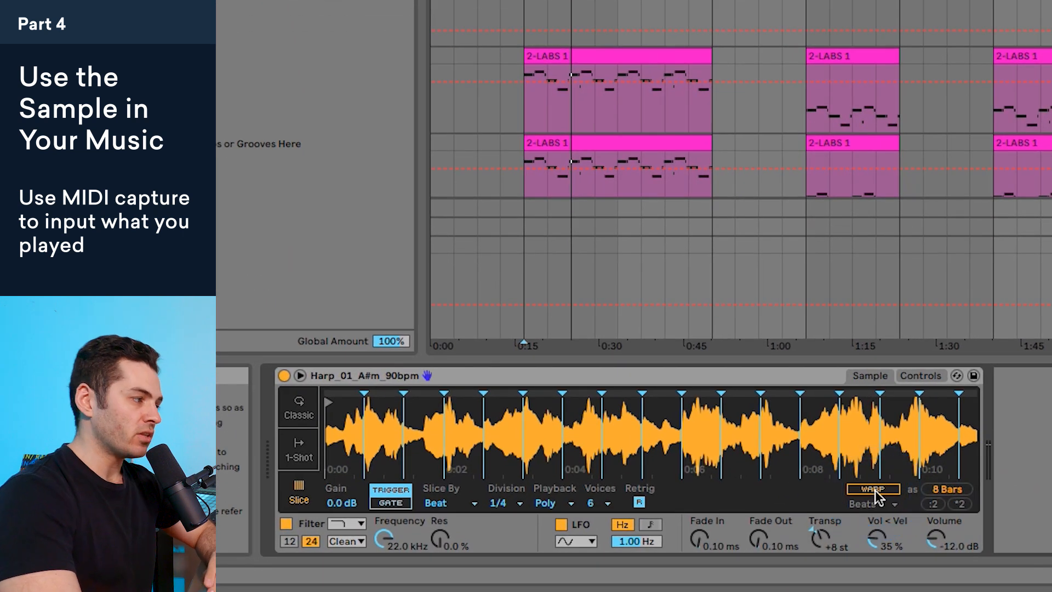
left_click(873, 489)
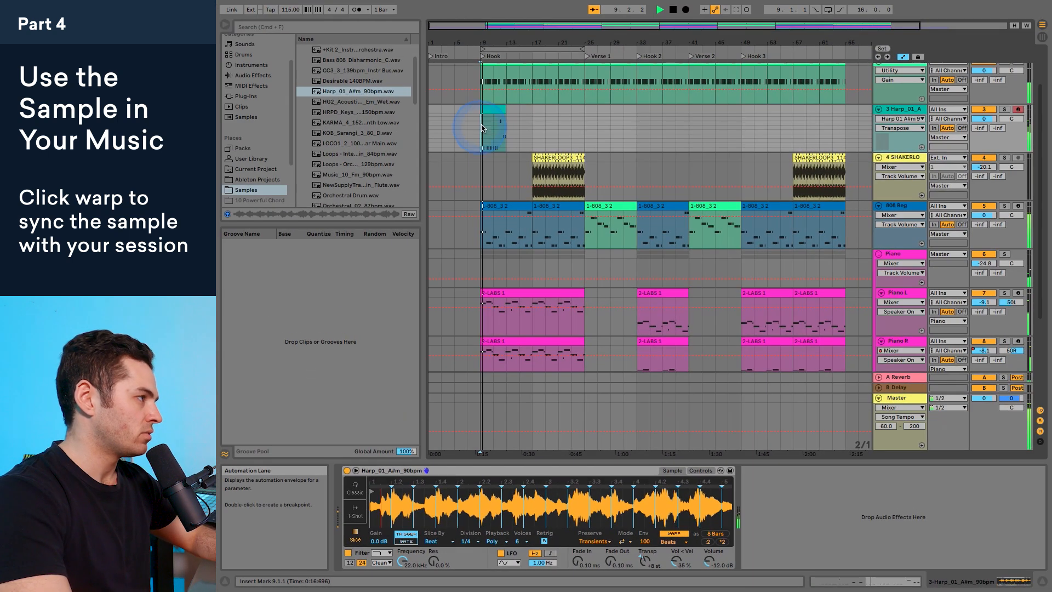
left_click(494, 110)
left_click(630, 466)
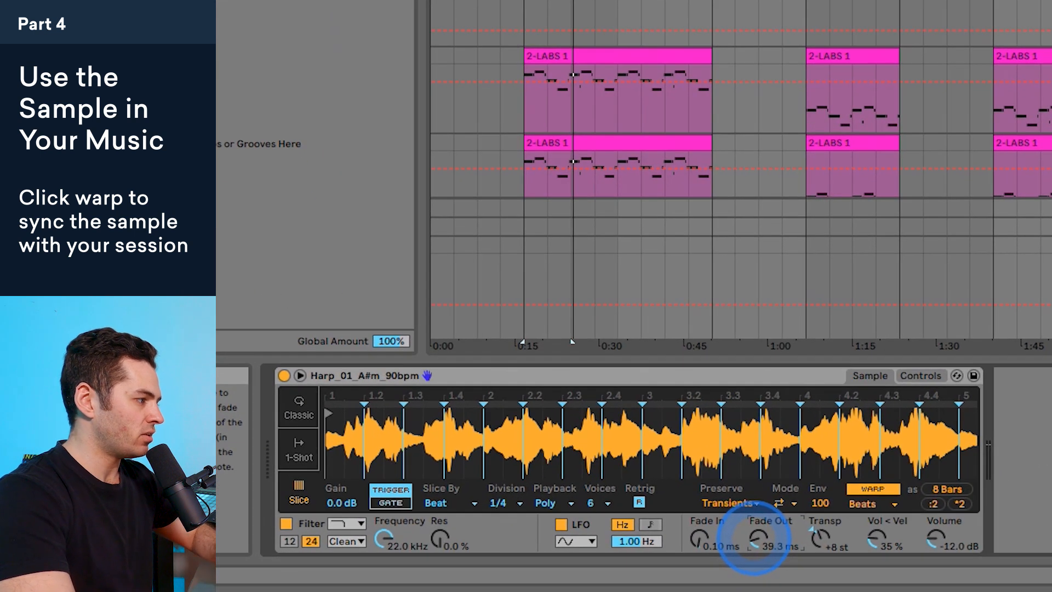
Step: Set Simpler's fade in to 2.74 ms and fade out to 2.20 ms while listening for clicks between slices
left_click_drag(610, 563, 610, 553)
left_click_drag(755, 542, 755, 534)
key("space")
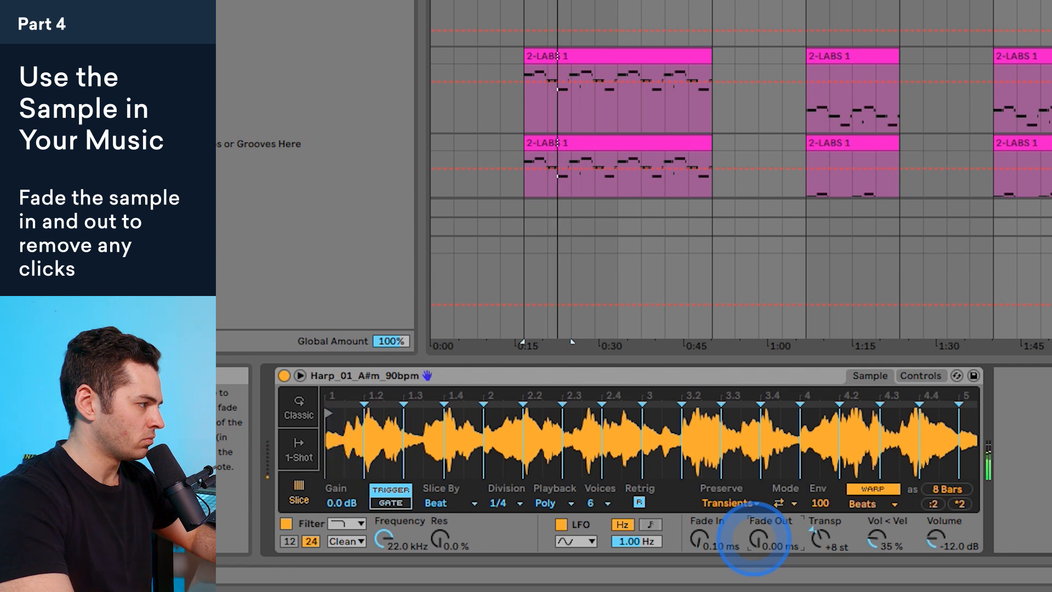
left_click_drag(755, 539, 755, 534)
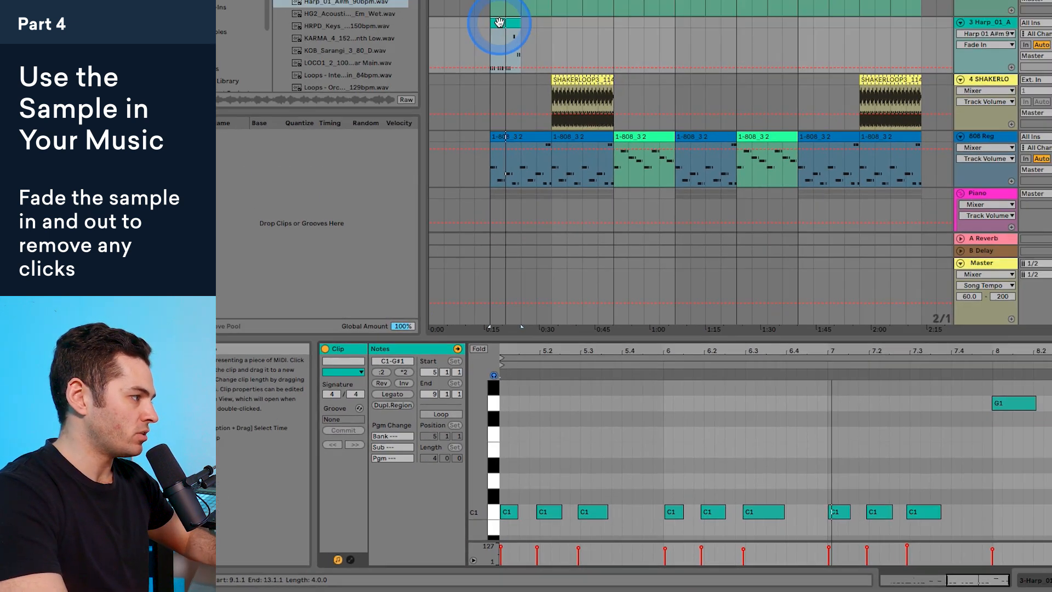
Step: Quantize all notes in the captured harp clip at 100%, adjusting both note starts and note ends
left_click(574, 499)
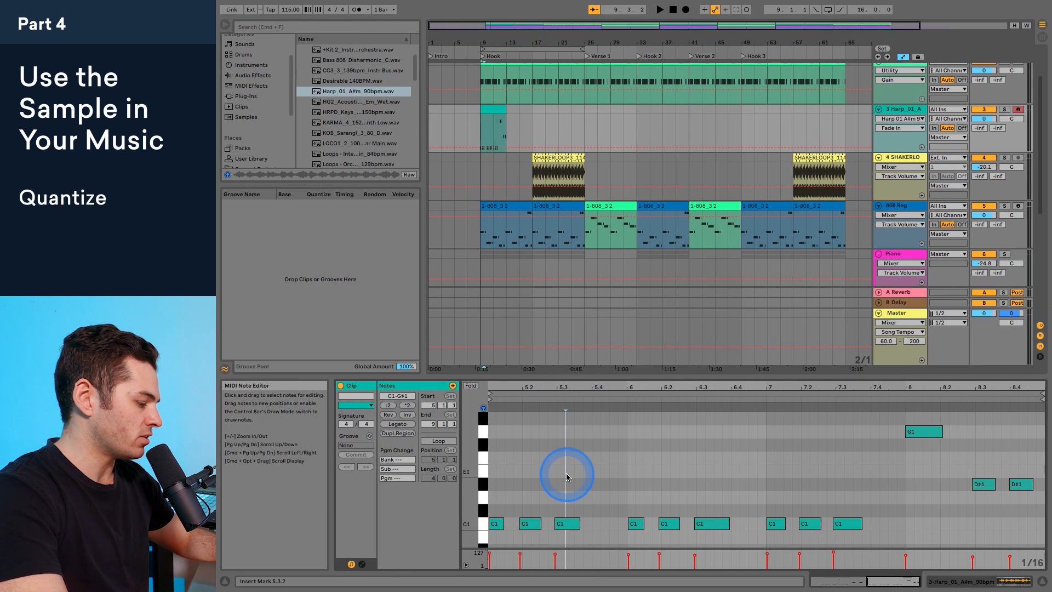
key("super+a")
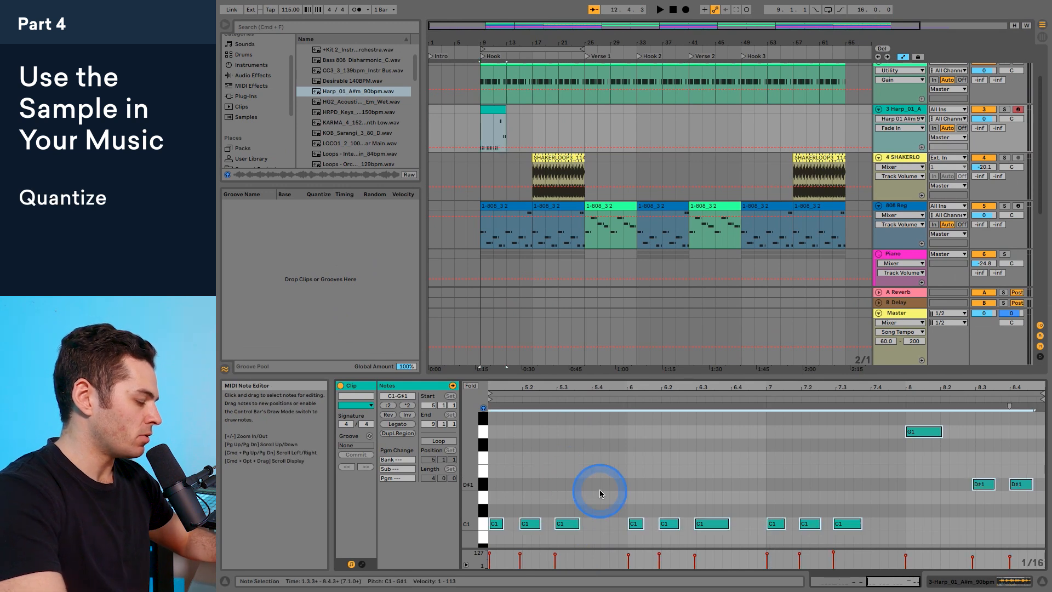
key("super+shift+u")
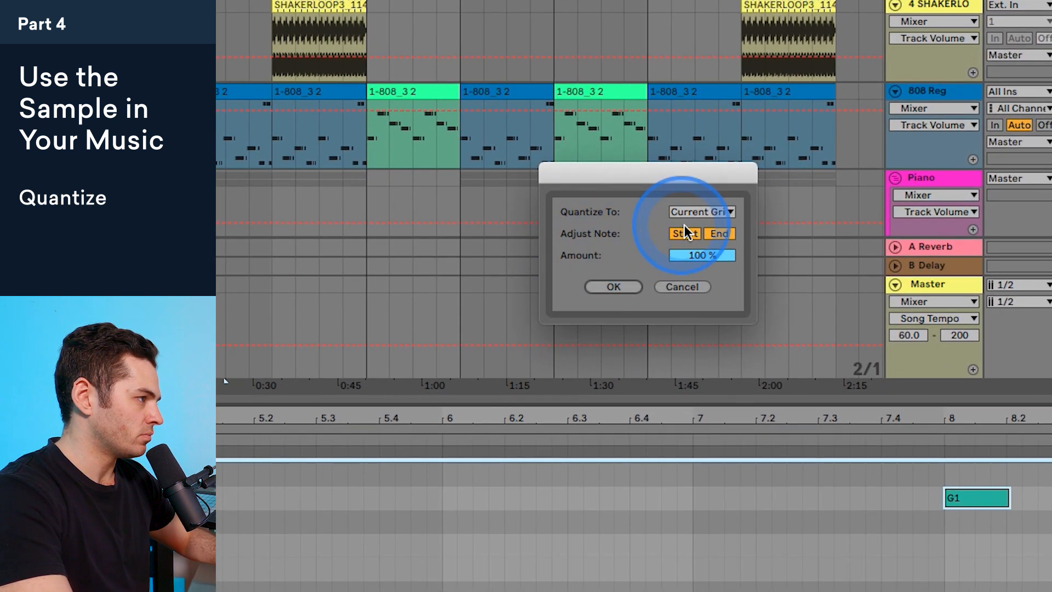
left_click(704, 212)
left_click(700, 240)
left_click(613, 288)
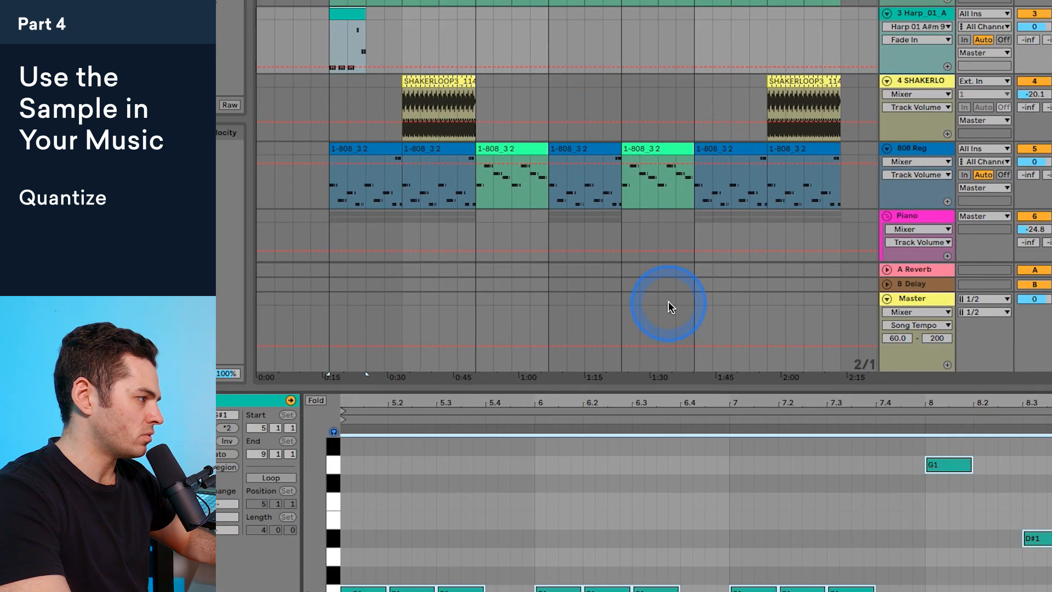
Step: Play the quantized harp clip with the song to check the note timing
key("space")
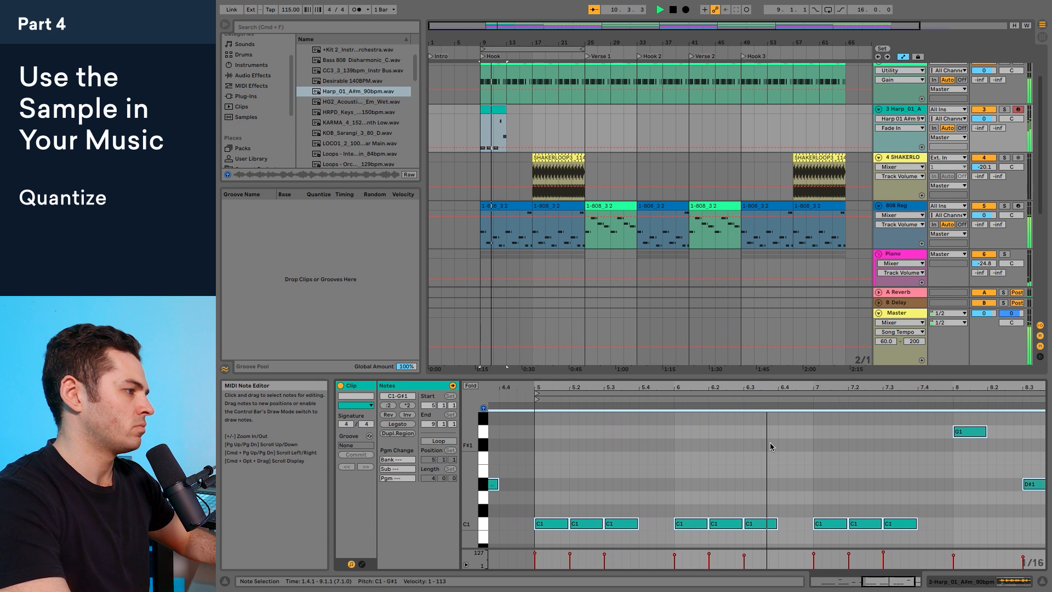
left_click(667, 502)
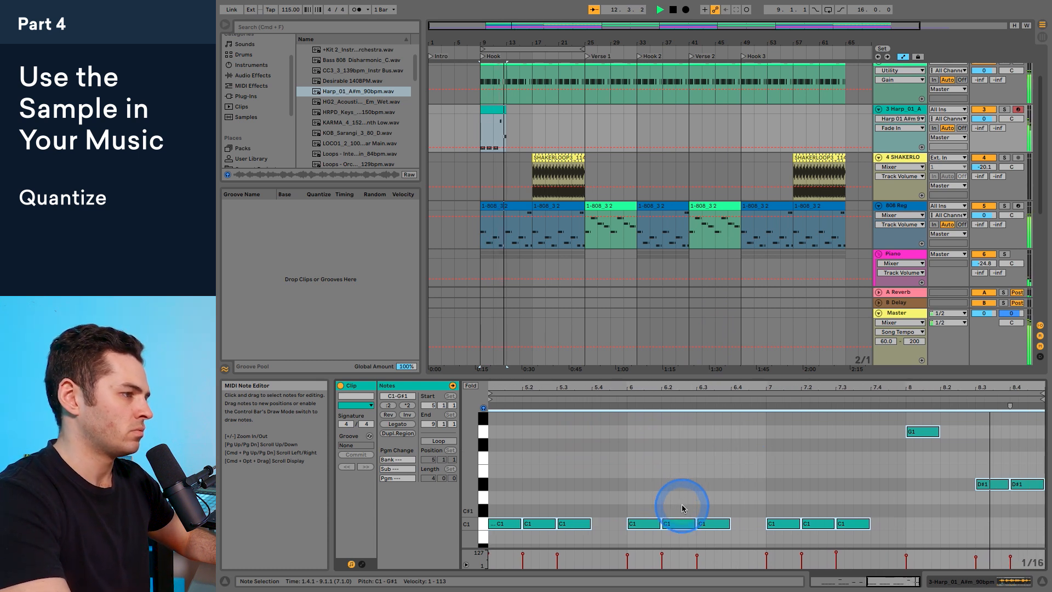
left_click(622, 382)
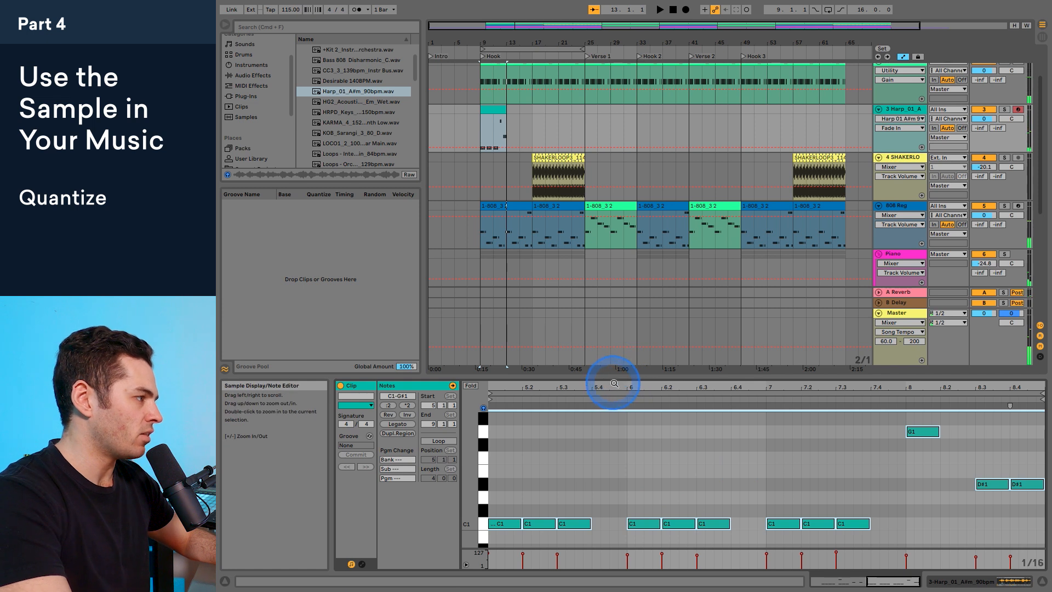
Step: Duplicate the last C1 note of each three-note group to fill the gaps in bars 5 to 7, and play the result
left_click_drag(611, 383, 665, 383)
left_click(639, 505)
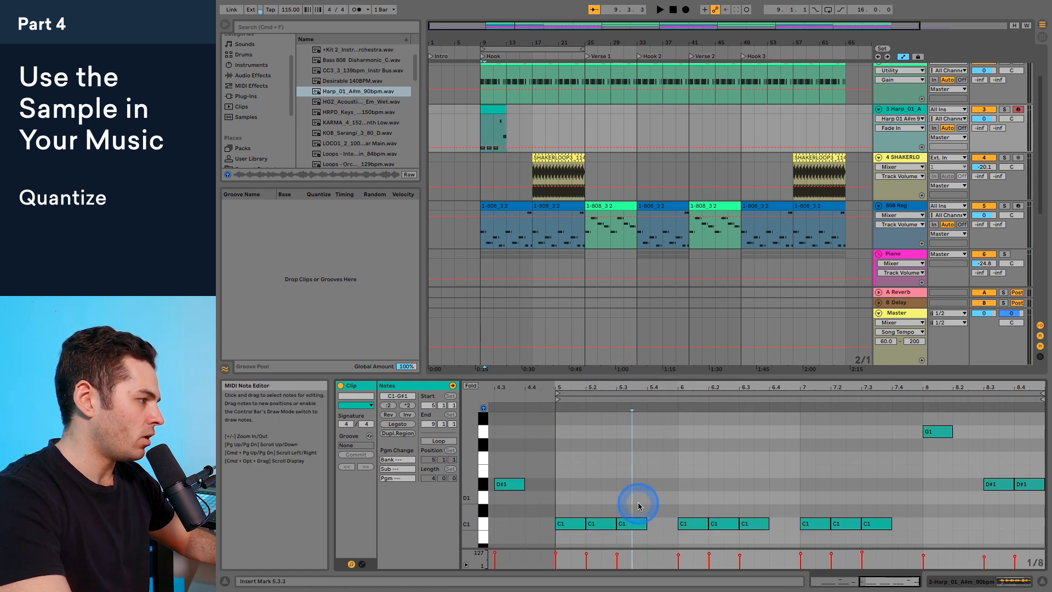
left_click(633, 527)
left_click(752, 524)
key("super+d")
left_click(882, 524)
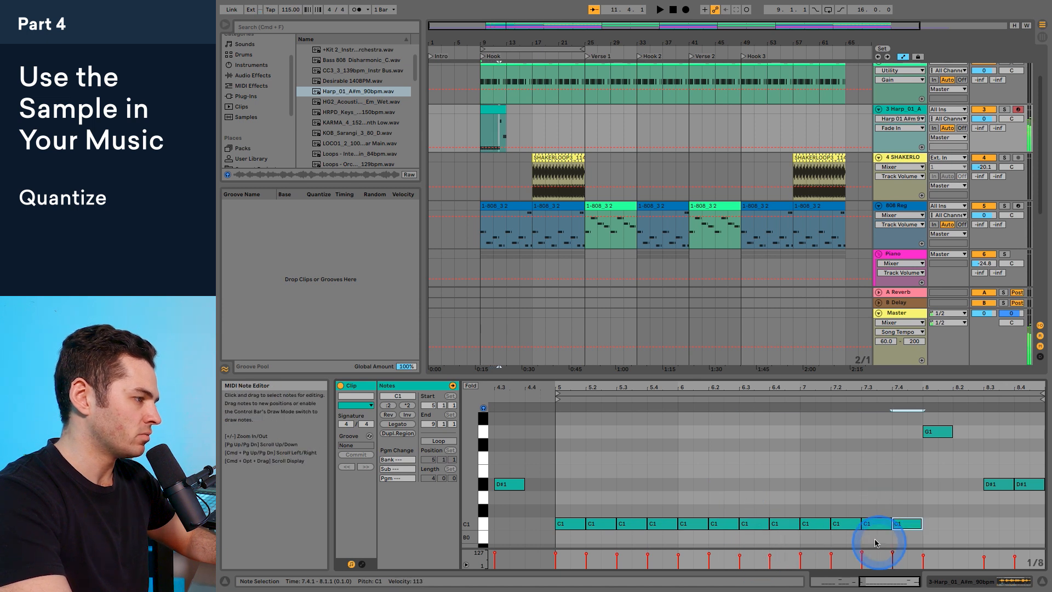
key("space")
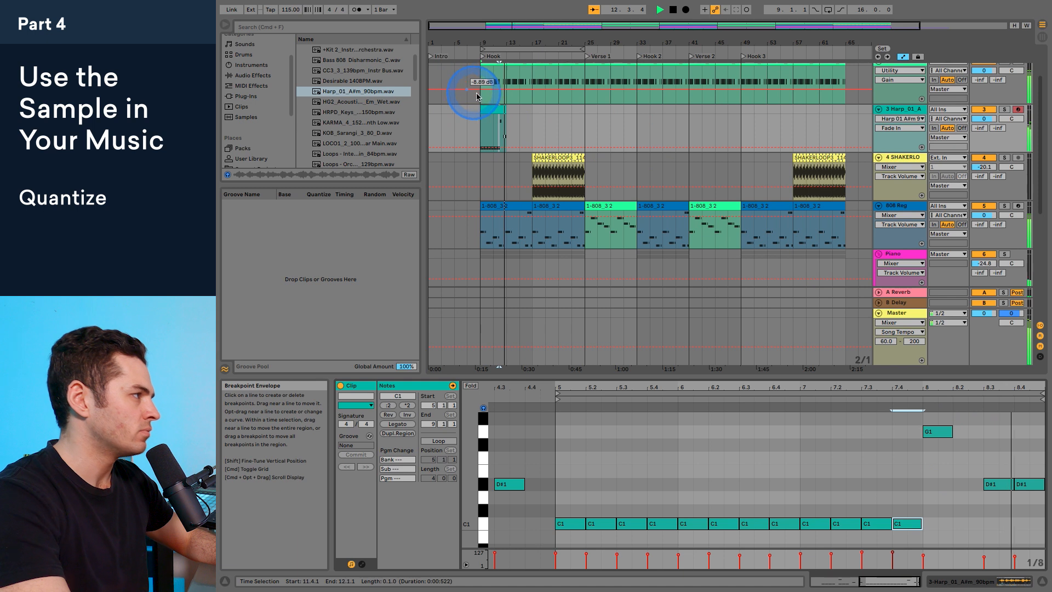
Step: Stop playback and duplicate the four-bar harp clip at bar 9 to bar 13
left_click_drag(491, 41, 487, 74)
key("space")
left_click(487, 108)
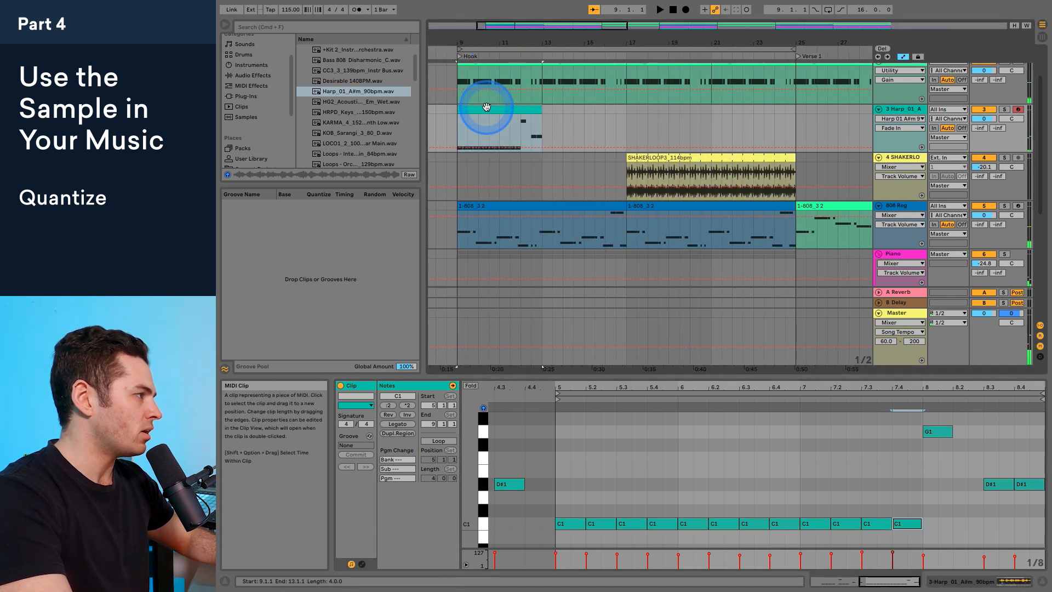
scroll(484, 107, "left", 1)
scroll(485, 106, "down", 1)
left_click_drag(505, 110, 564, 109)
Step: In the second harp clip, raise the G1 note at the start of bar 8 to A1
left_click(922, 433)
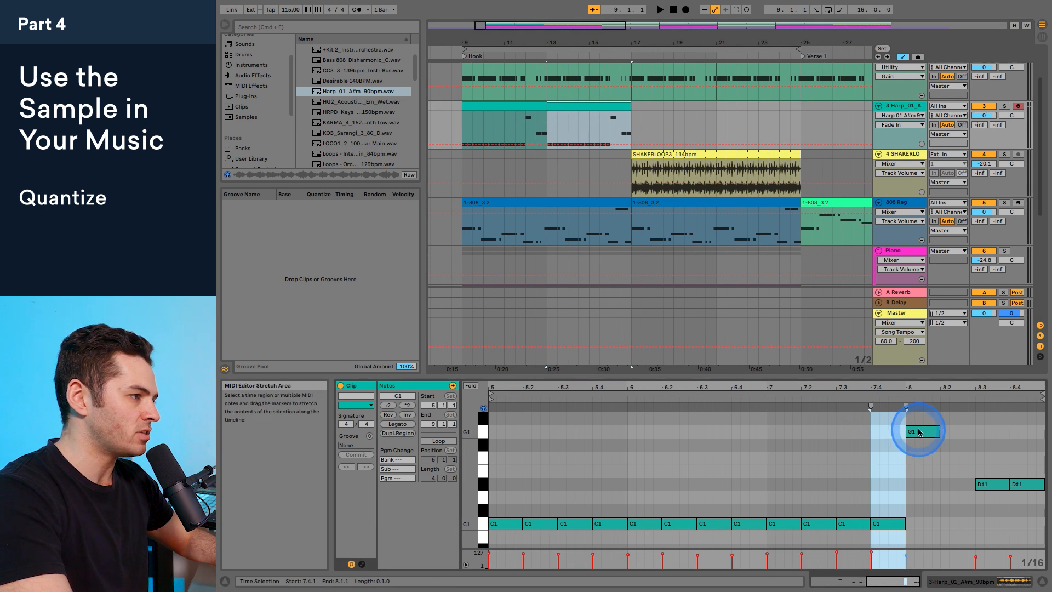
scroll(921, 432, "up", 4)
left_click_drag(924, 483, 923, 475)
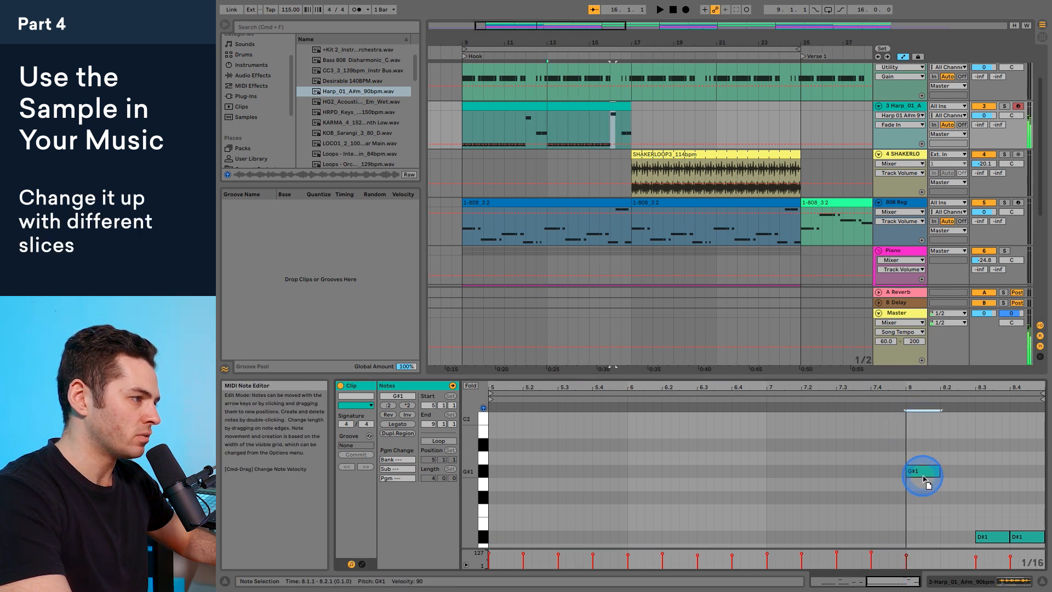
scroll(946, 472, "down", 3)
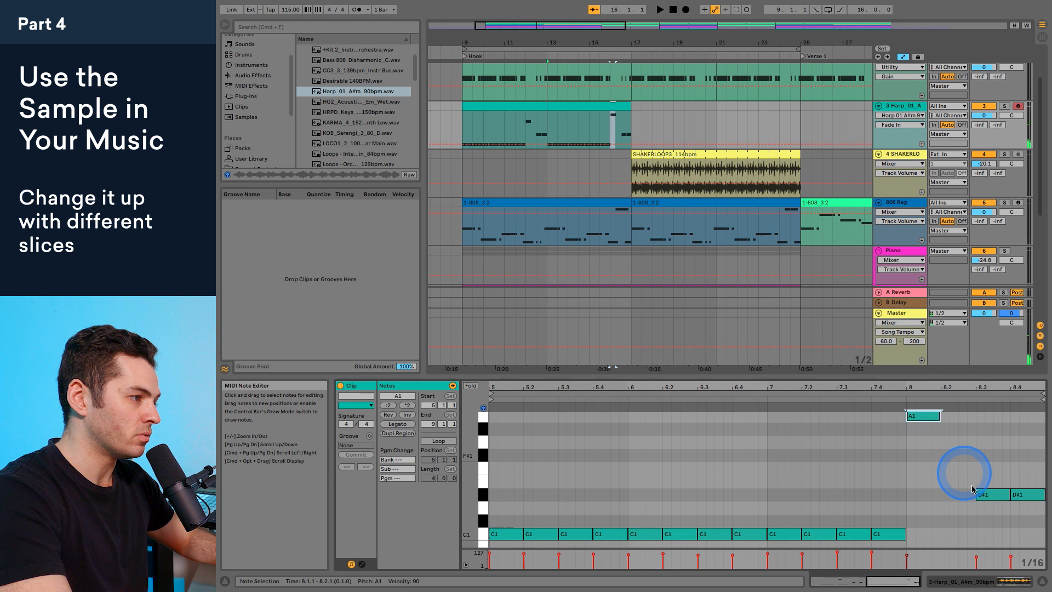
Step: Move the D#1 note at 8.3 to 8.2, raise it to G#1, and play the phrase from bar 8
left_click(993, 496)
left_click_drag(992, 495, 956, 447)
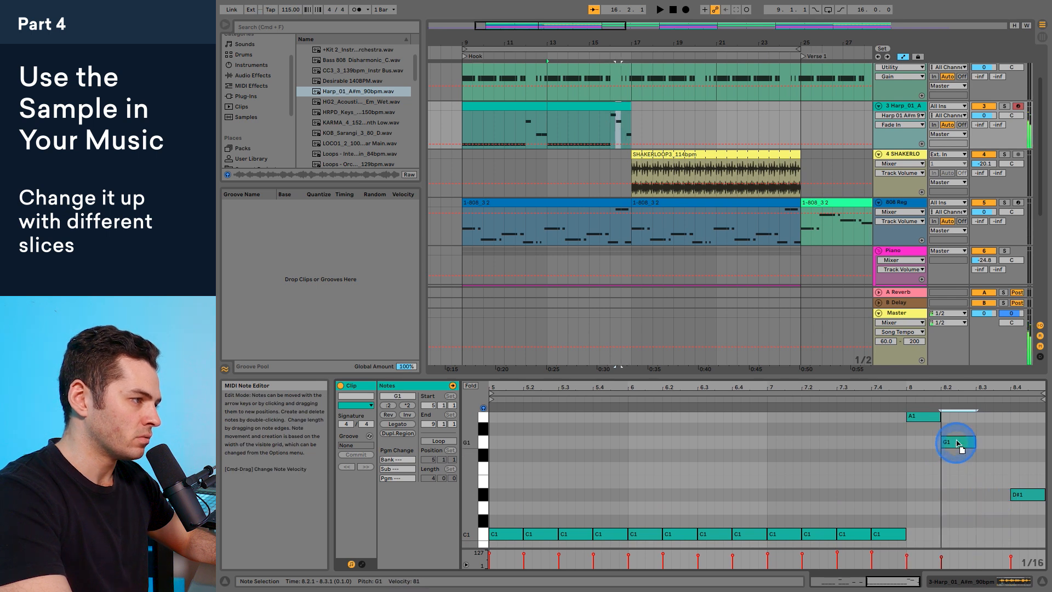
left_click(905, 444)
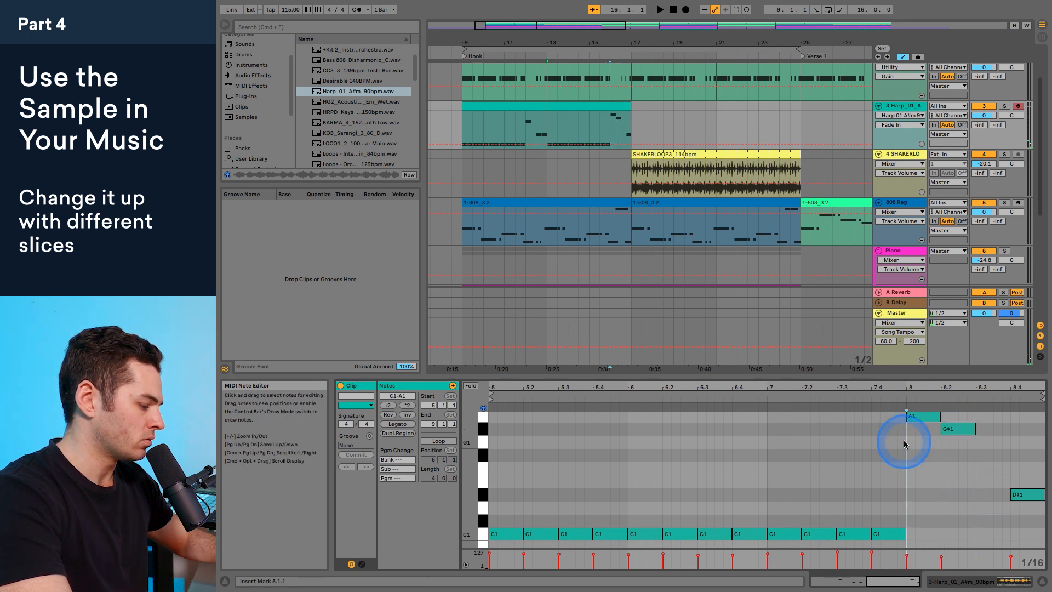
key("space")
Step: Raise the last D#1 note at 8.4 in the second harp clip to F#1
left_click(1023, 493)
left_click_drag(1027, 495, 1021, 454)
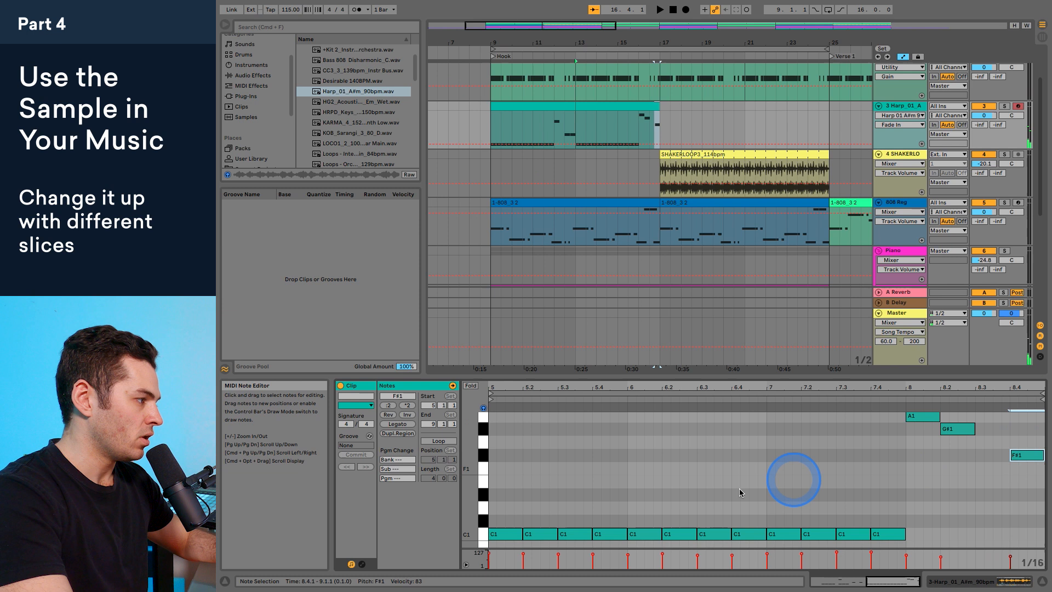
scroll(919, 480, "up", 3)
scroll(919, 480, "down", 3)
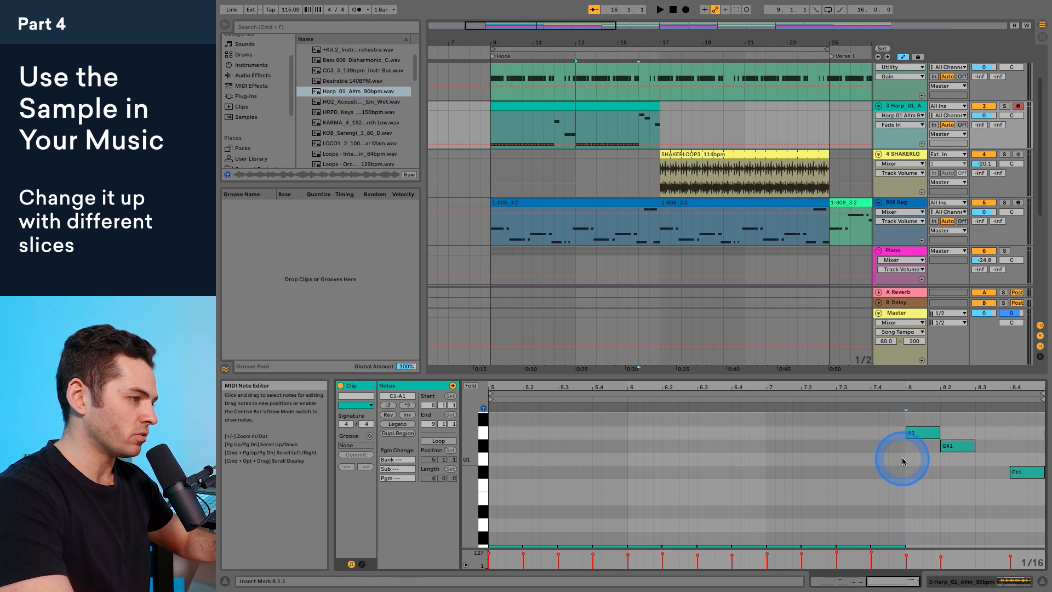
Step: Copy the G#1 note at 8.2 to 8.3 as an A1 note and play the clip's new ending
left_click(956, 447)
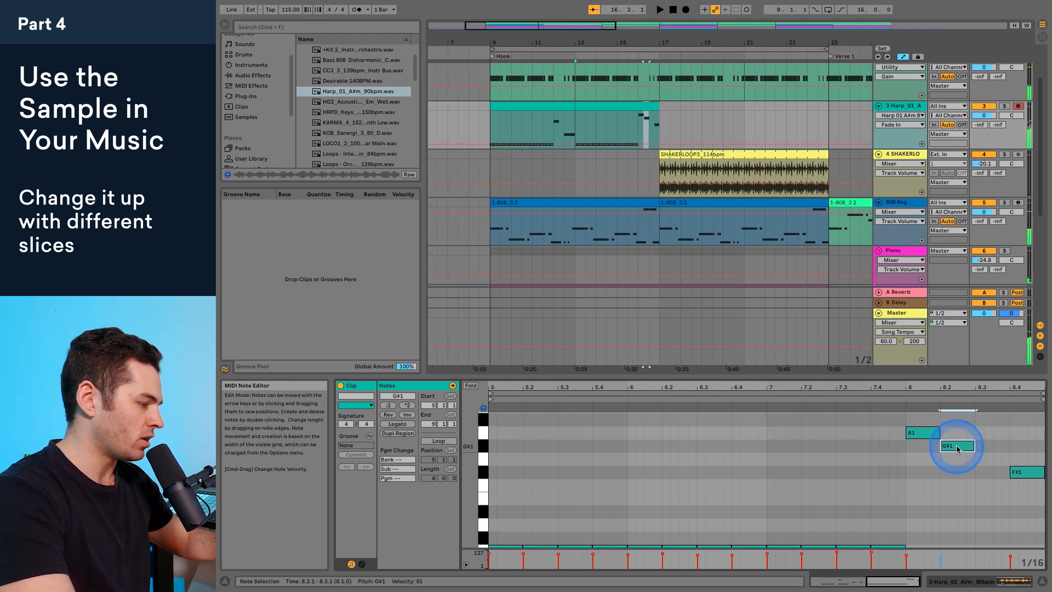
left_click_drag(958, 448, 984, 433)
key("space")
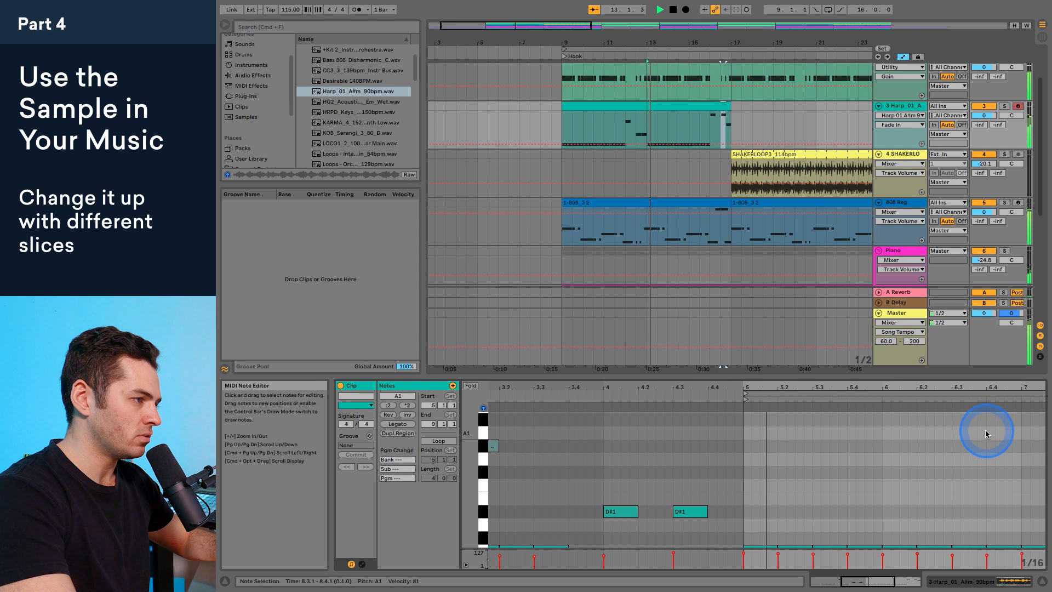
key("space")
left_click(903, 447)
key("space")
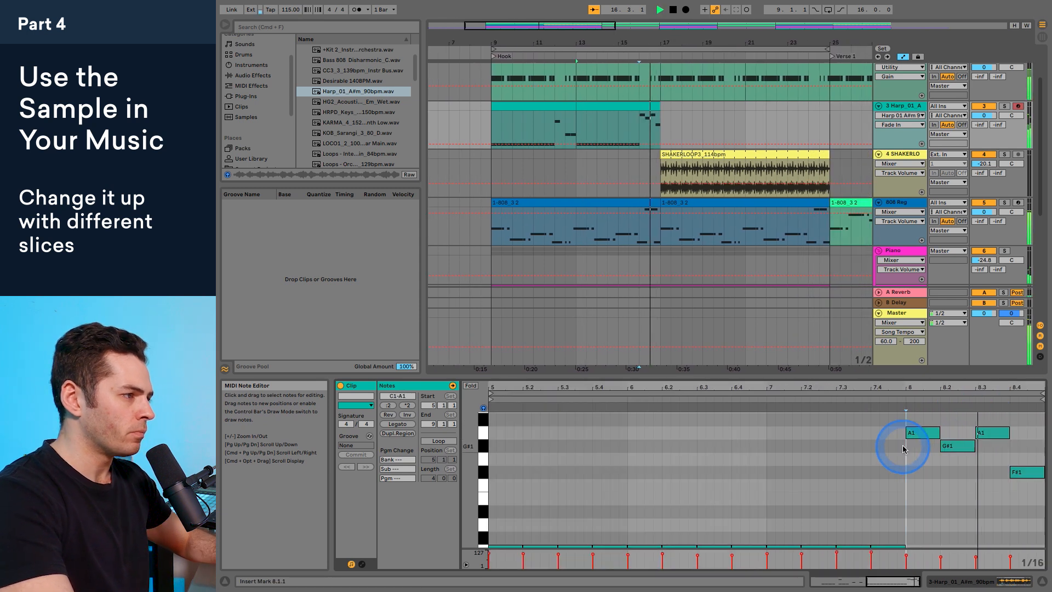
key("space")
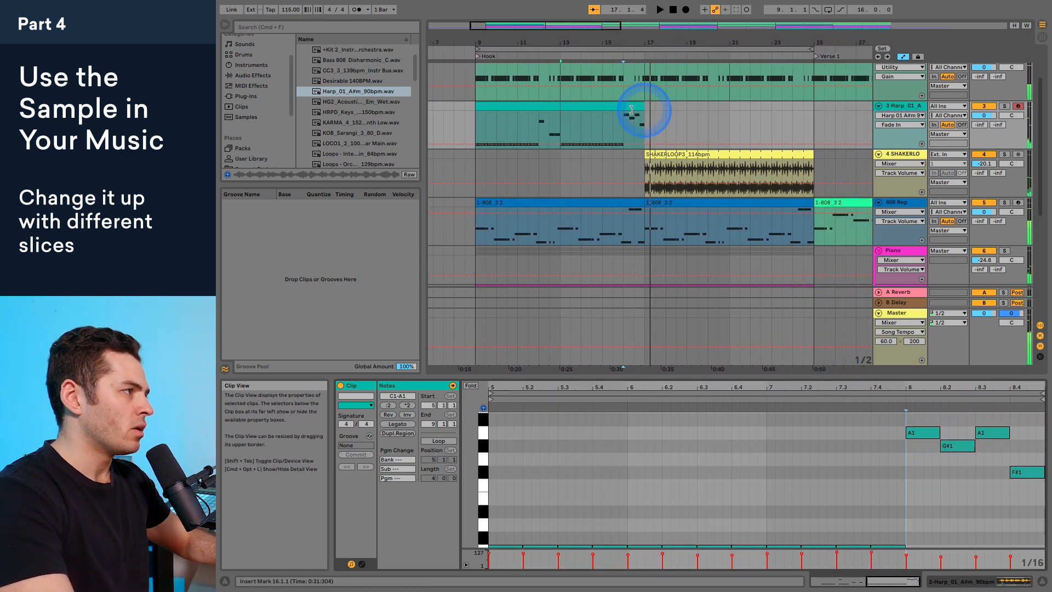
Step: Duplicate both harp clips together so the eight-bar pattern repeats from bar 17
left_click(577, 106)
left_click(521, 106)
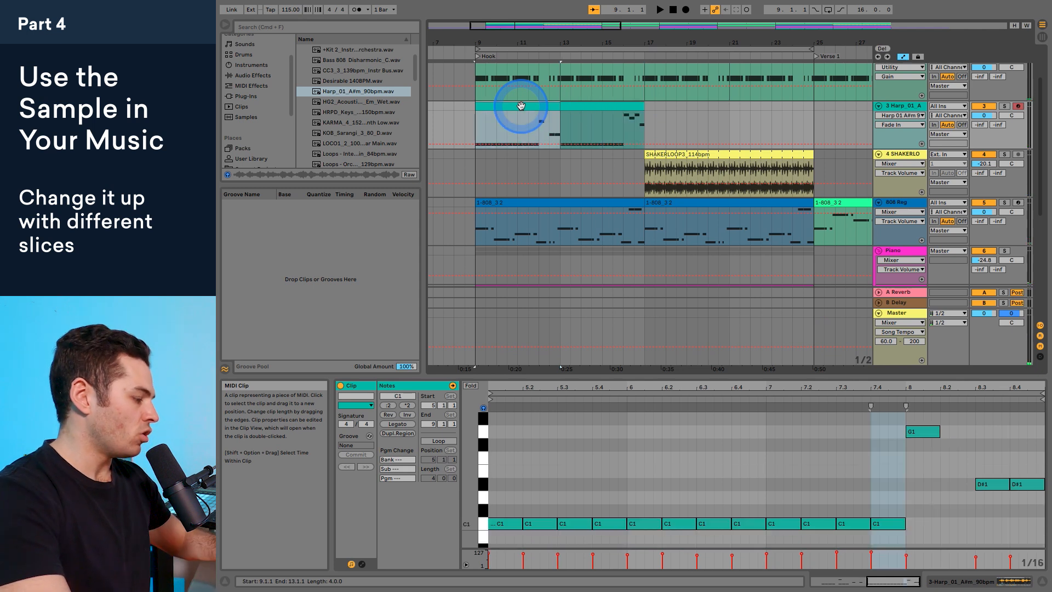
left_click(574, 105, "shift")
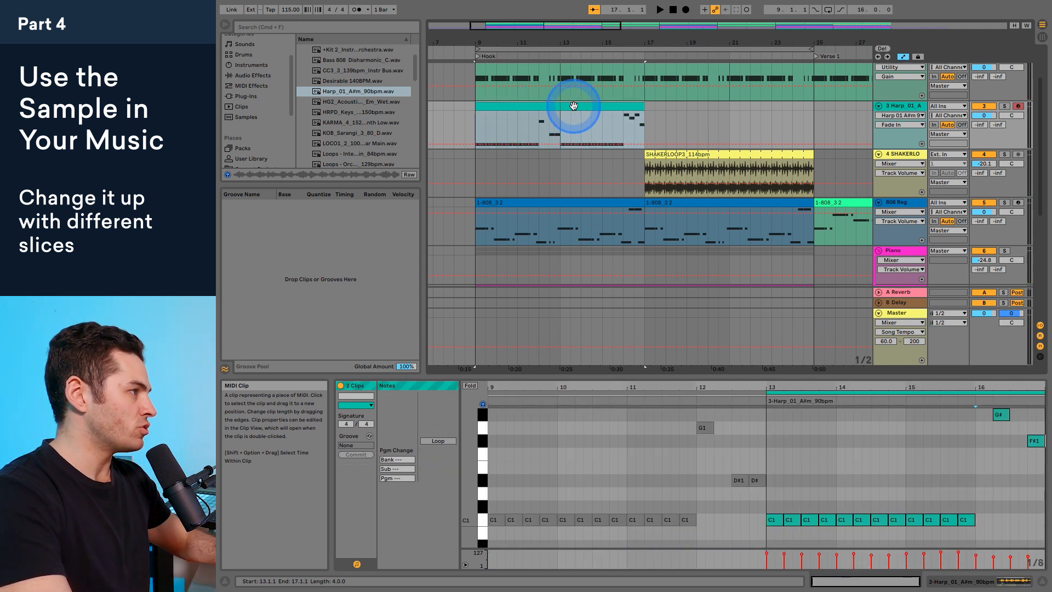
key("super+d")
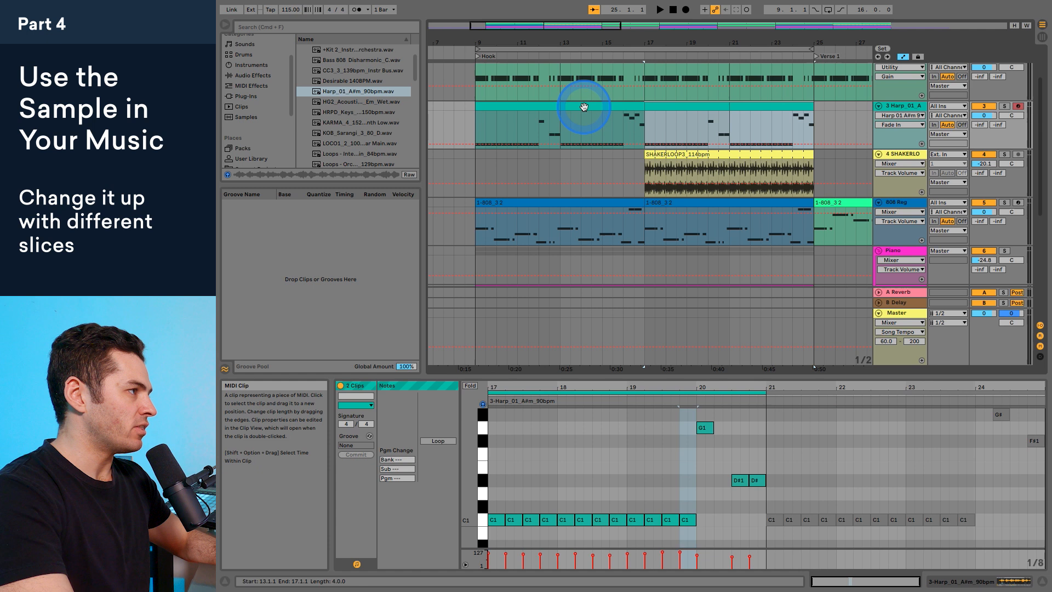
Step: Copy the eight-bar harp pattern to the start of Hook 2 and the start of Hook 3
left_click_drag(698, 33, 537, 41)
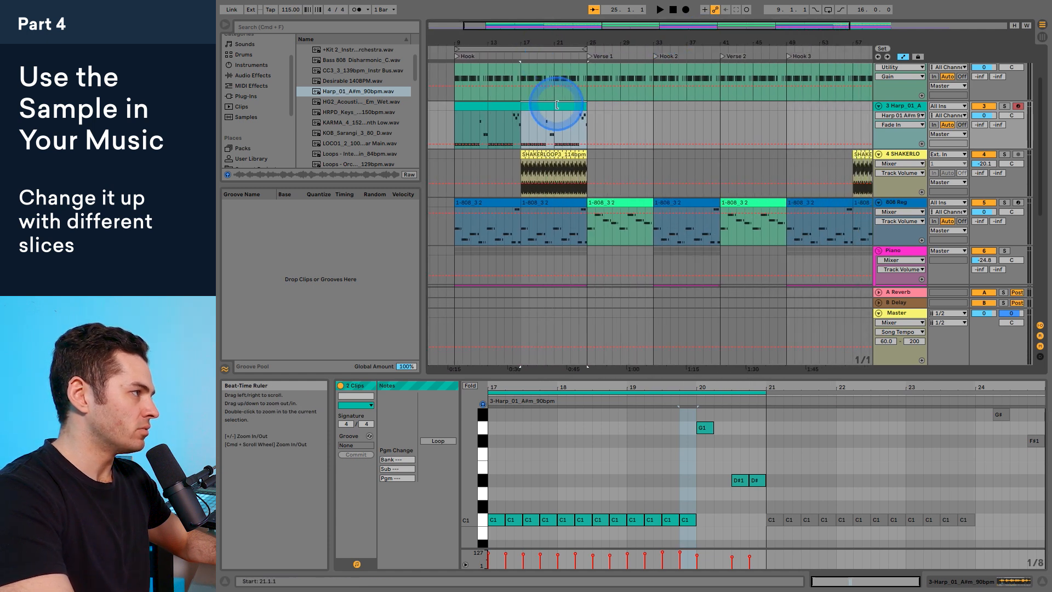
key("super+d")
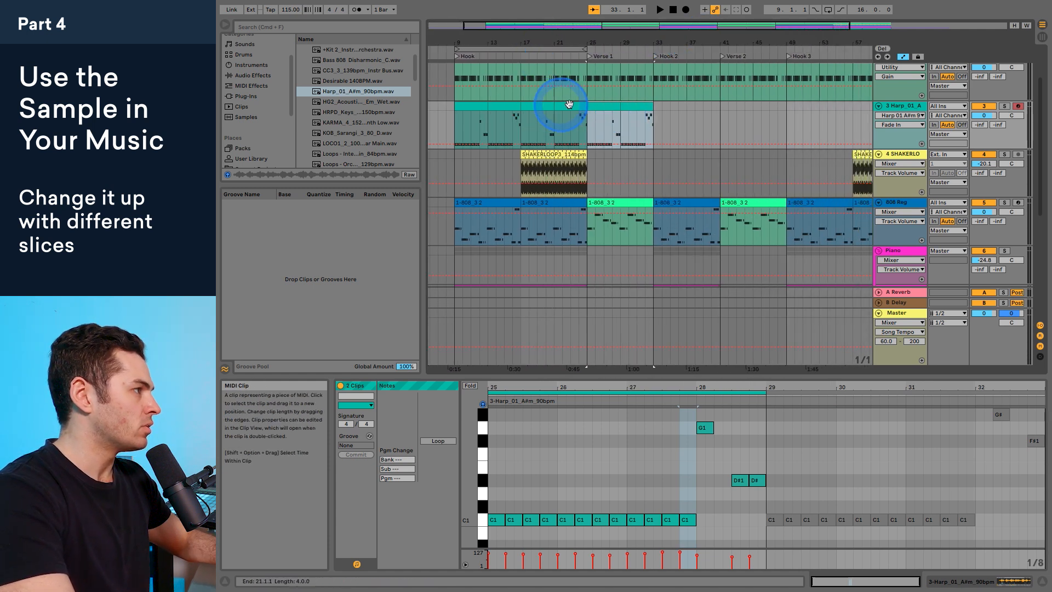
left_click_drag(600, 107, 667, 107)
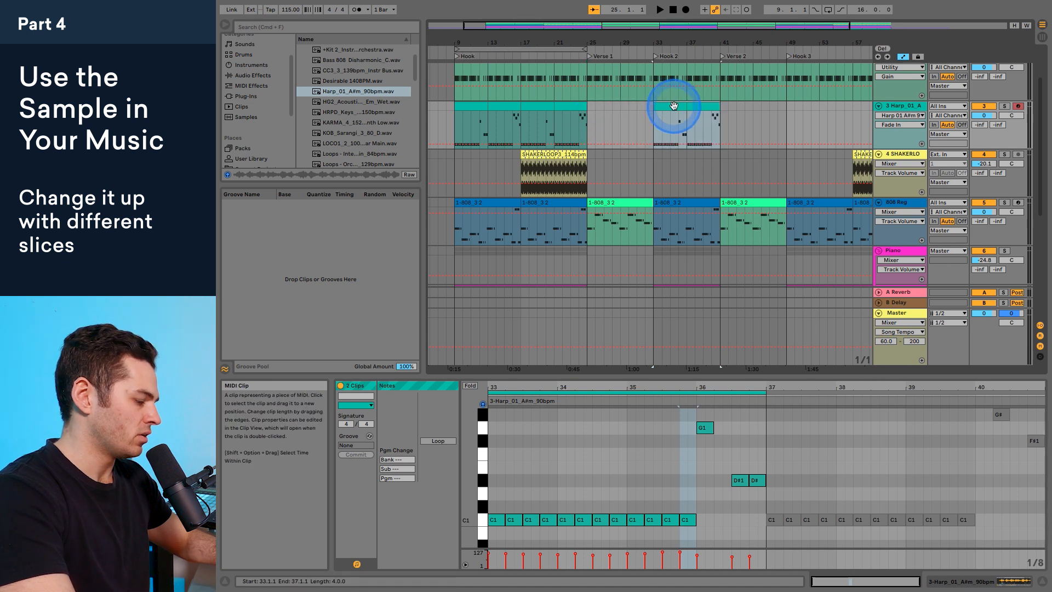
key("super+d")
left_click_drag(730, 106, 798, 106)
Step: Duplicate the two harp clips in Hook 3 to fill bars 57 to 65
left_click_drag(806, 43, 664, 42)
left_click(669, 106)
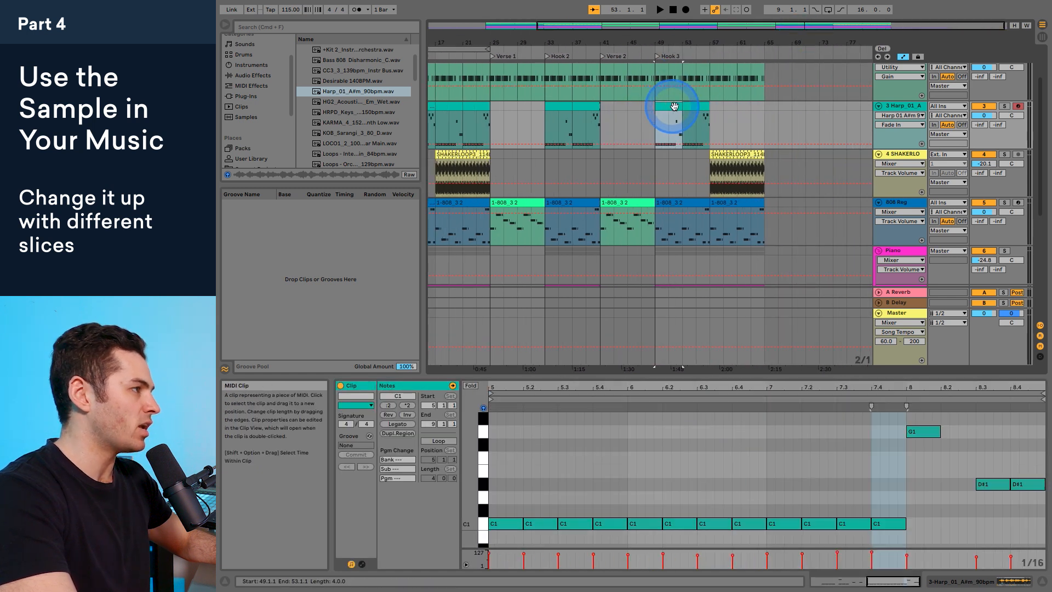
left_click(699, 105, "shift")
key("super+d")
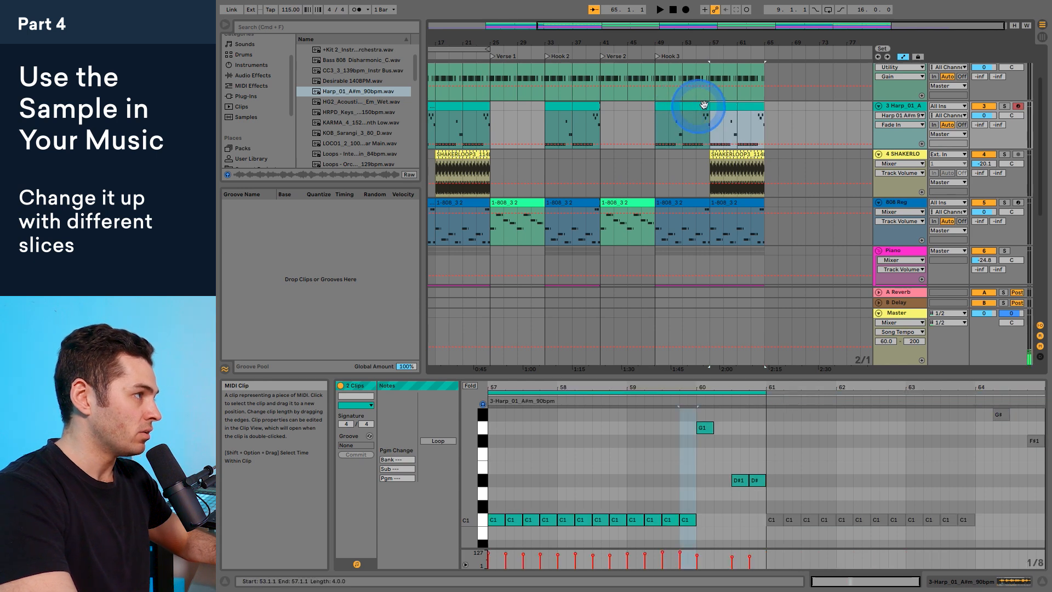
Step: Play the song from the first hook and set the harp track's volume to -7.9 dB
scroll(525, 76, "left", 5)
left_click(481, 128)
key("space")
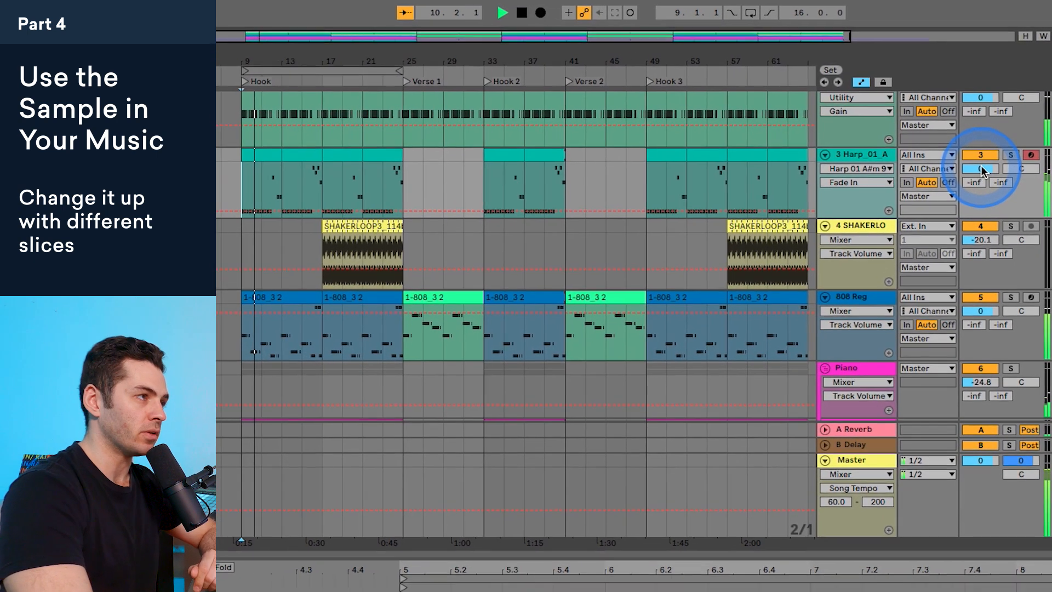
left_click_drag(984, 115, 984, 119)
left_click_drag(981, 172, 981, 173)
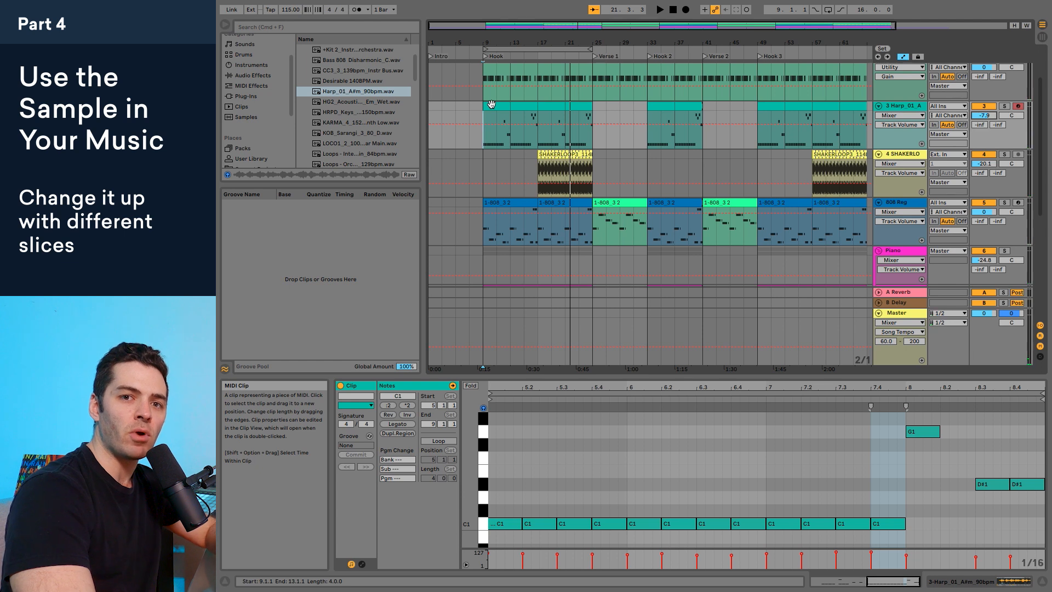
Step: Play the first hook again from bar 9 to listen to the harp in the mix
left_click(344, 93)
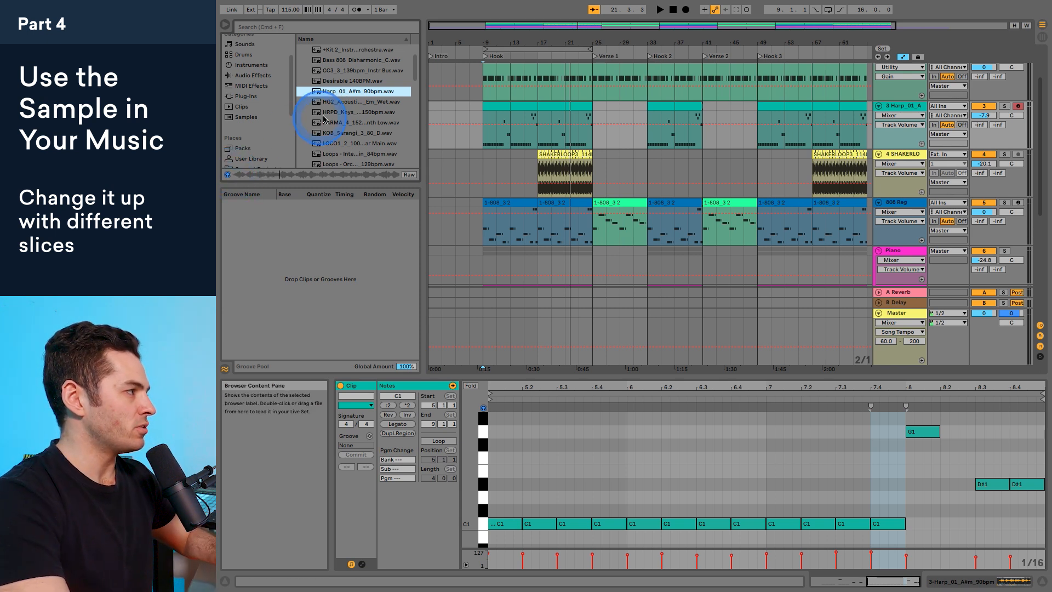
left_click(481, 125)
left_click(482, 118)
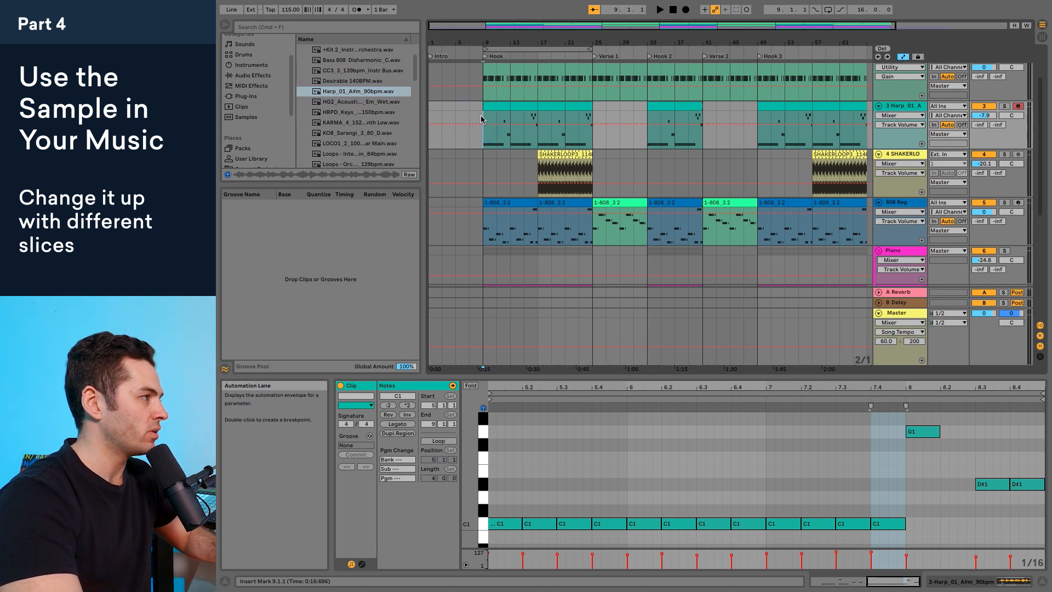
key("space")
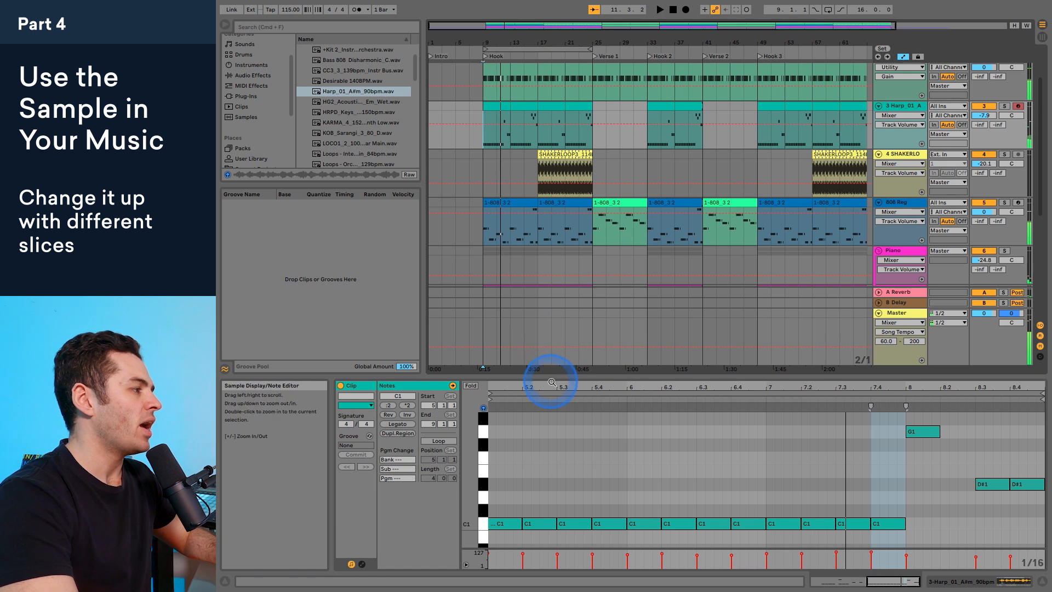
Step: Layer a copy of the first harp clip's opening C1 note on D1 at 5.1 and audition it with the song
left_click_drag(552, 381, 548, 383)
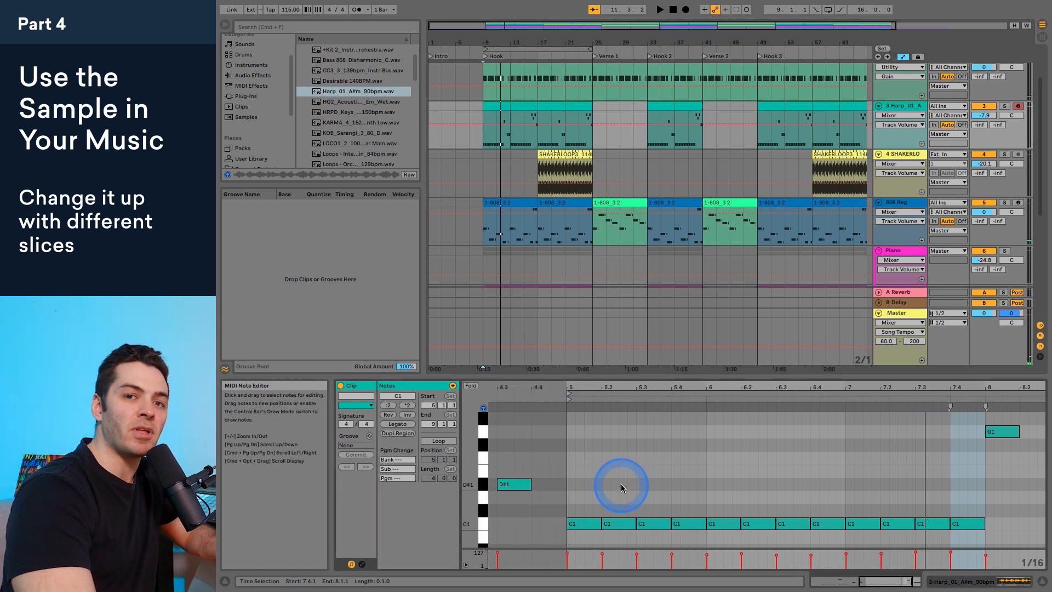
left_click(585, 524)
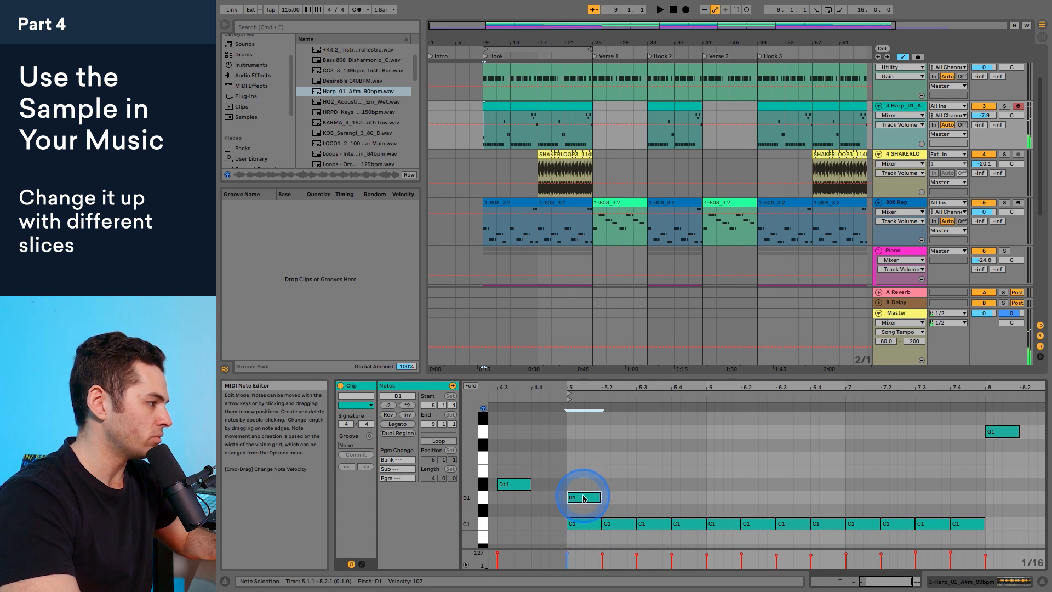
key("space")
Step: Raise the layered note at 5.1 to F#1, playing the song to compare the slices
key("space")
key("space")
key("space")
key("space")
key("space")
left_click_drag(744, 470, 742, 465)
key("space")
key("space")
left_click_drag(747, 451, 745, 440)
key("space")
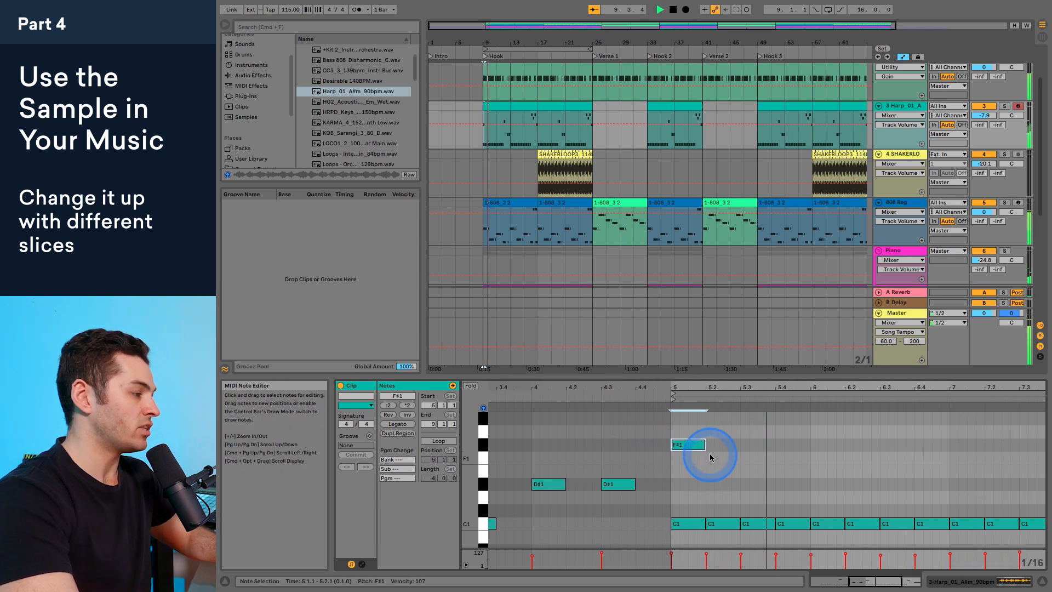
key("space")
Step: Copy the layered F#1 note to the starts of bars 6 and 7 in the clip, and play the result
left_click(644, 446)
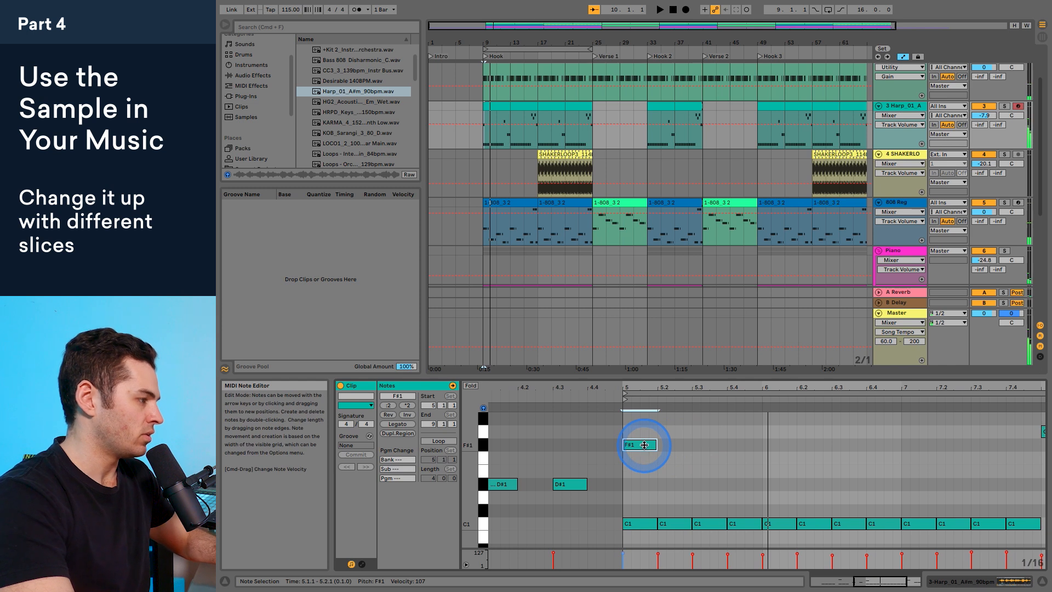
left_click_drag(674, 447, 779, 449)
key("space")
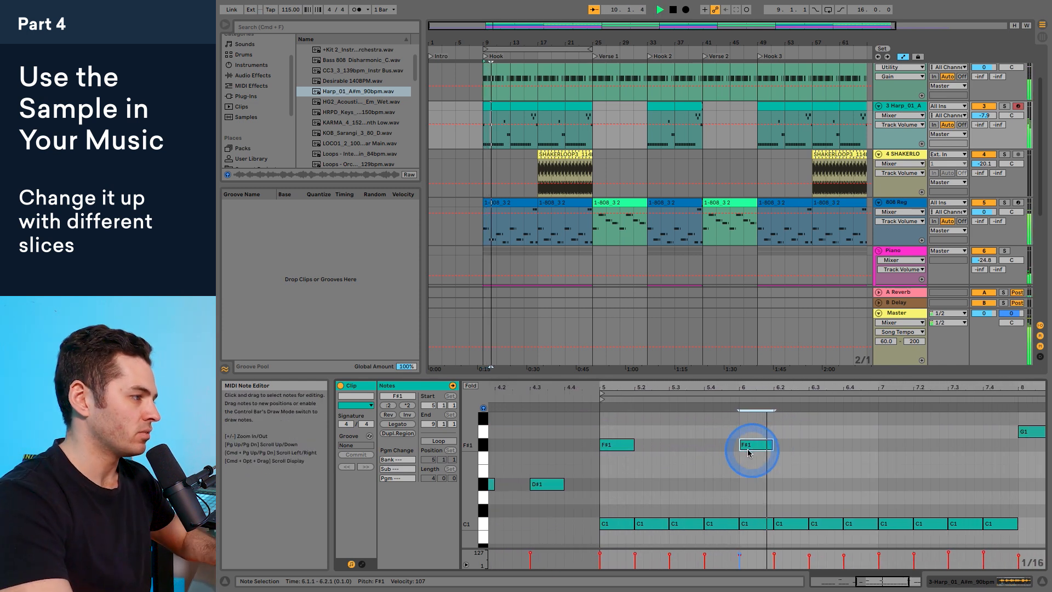
key("space")
left_click_drag(719, 442, 763, 443)
key("space")
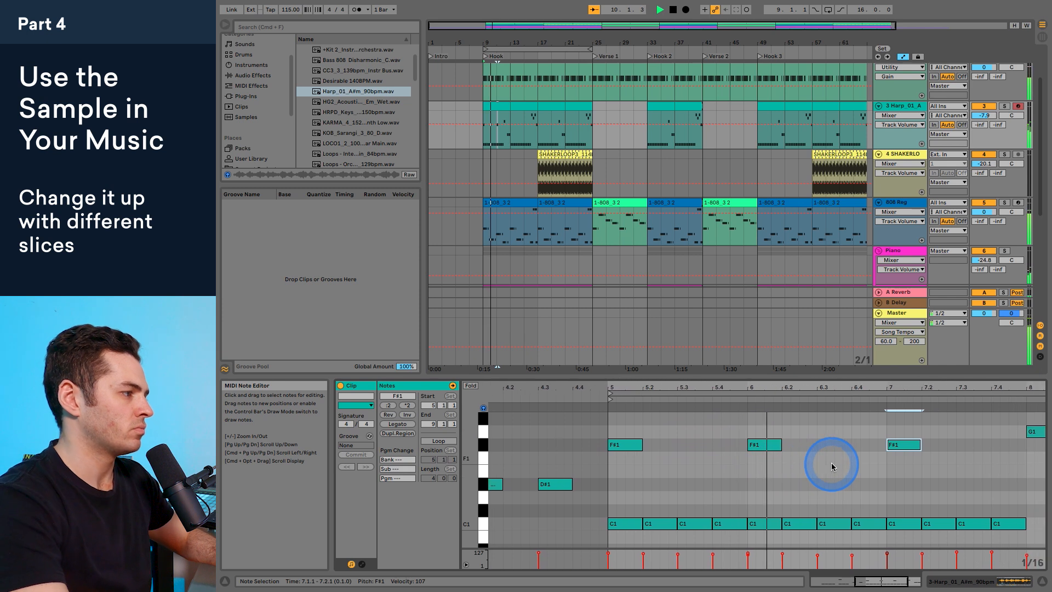
left_click(828, 461)
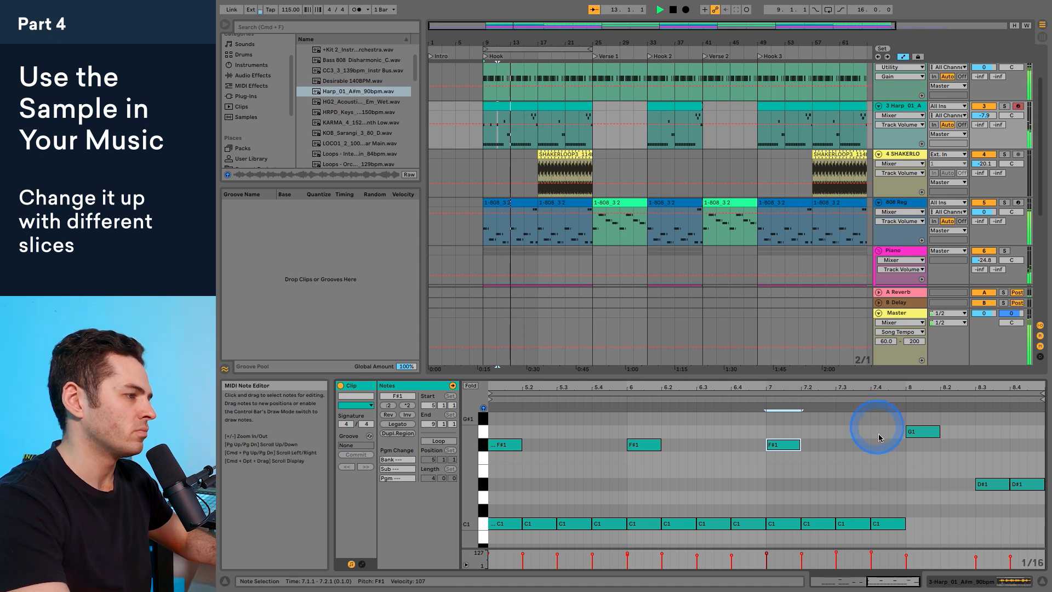
key("space")
Step: Insert a new audio track directly below the harp track
left_click(615, 249)
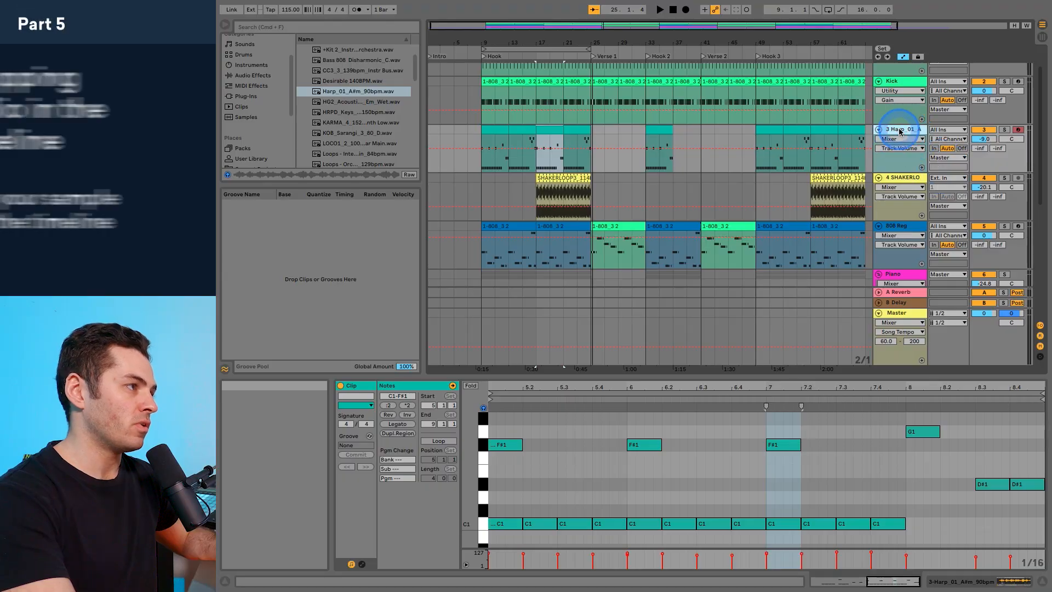
left_click(894, 140)
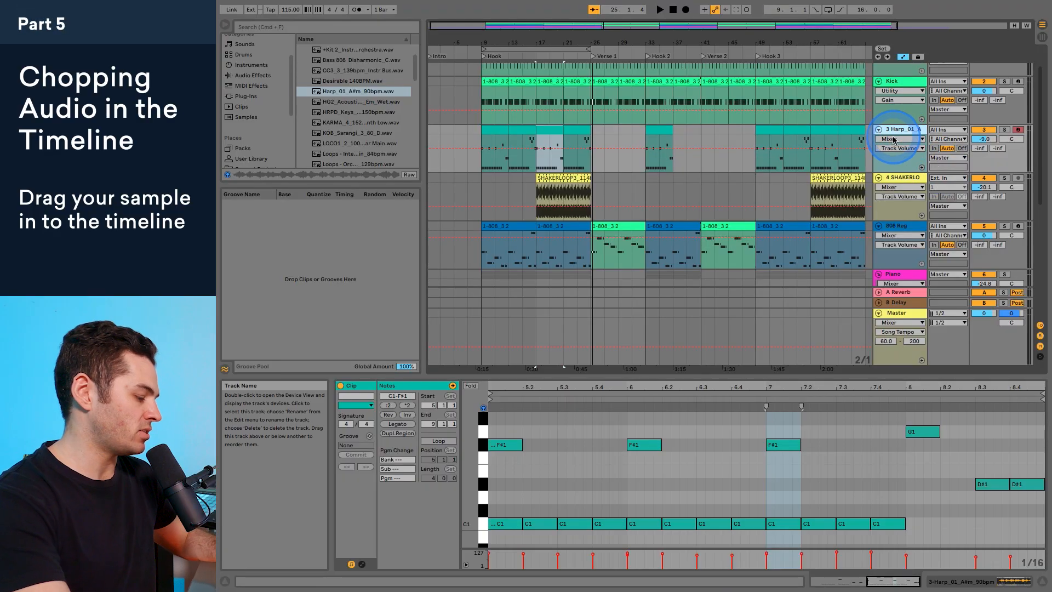
key("super+t")
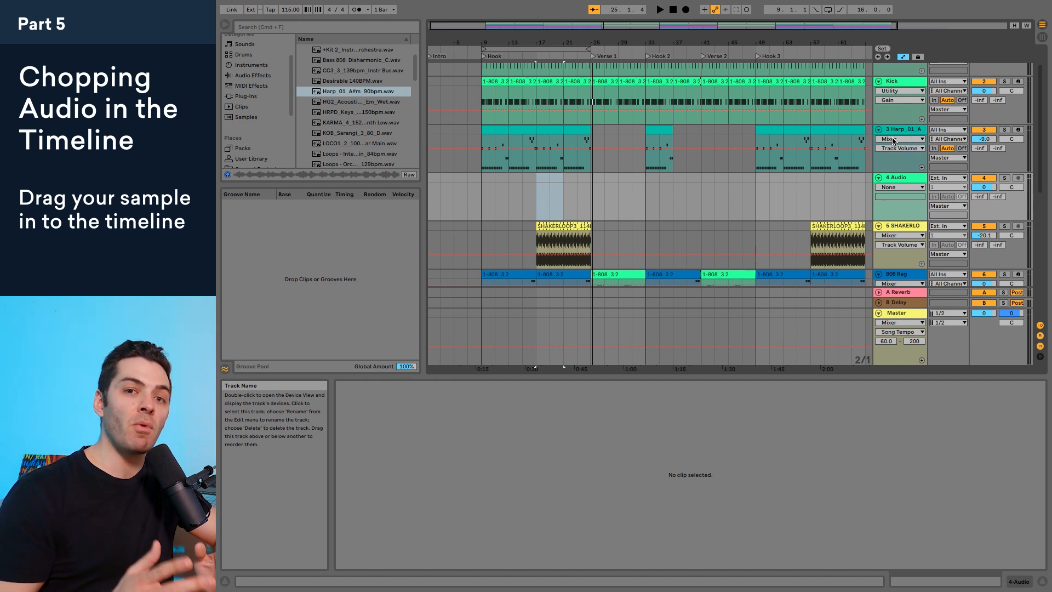
Step: Place String Quartet.wav on the new audio track, starting at bar 9 where the Hook begins
scroll(348, 110, "down", 10)
scroll(348, 143, "down", 1)
left_click(344, 163)
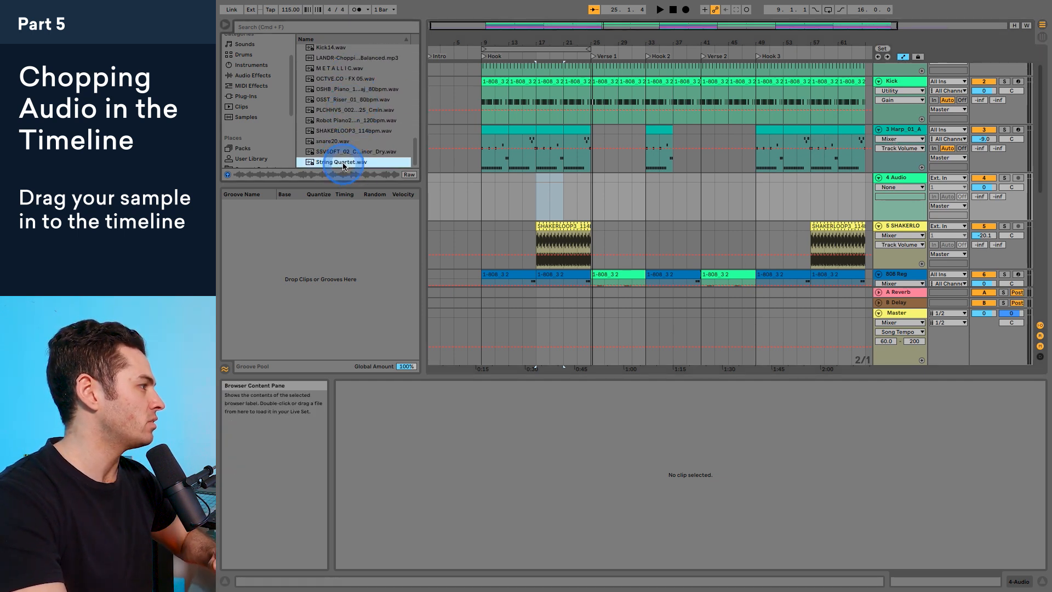
left_click_drag(386, 160, 486, 195)
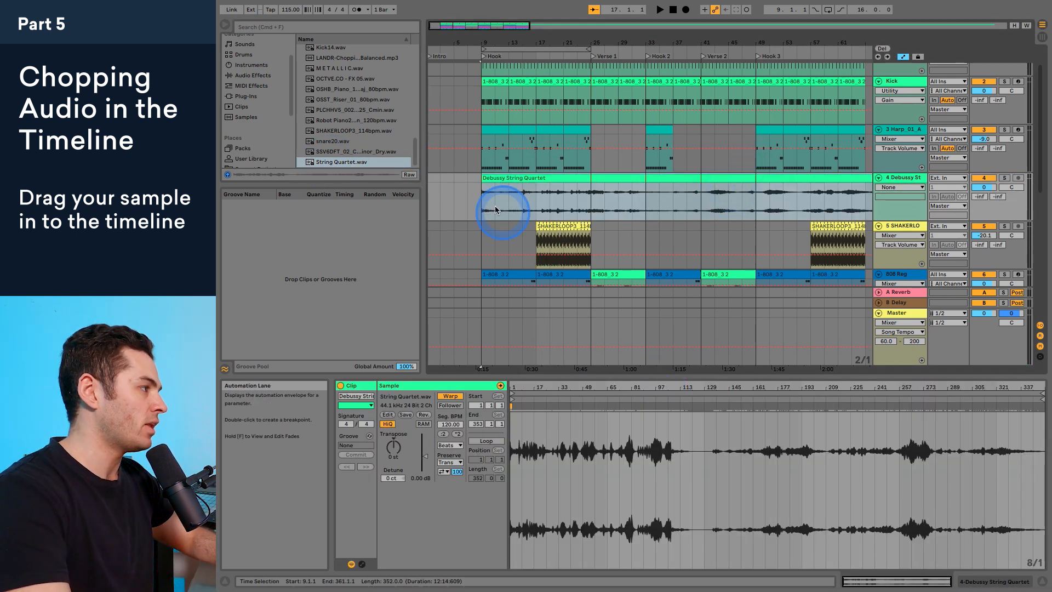
Step: Transpose the string quartet clip by -1 st and audition it with the song from bar 9
left_click(474, 188)
key("space")
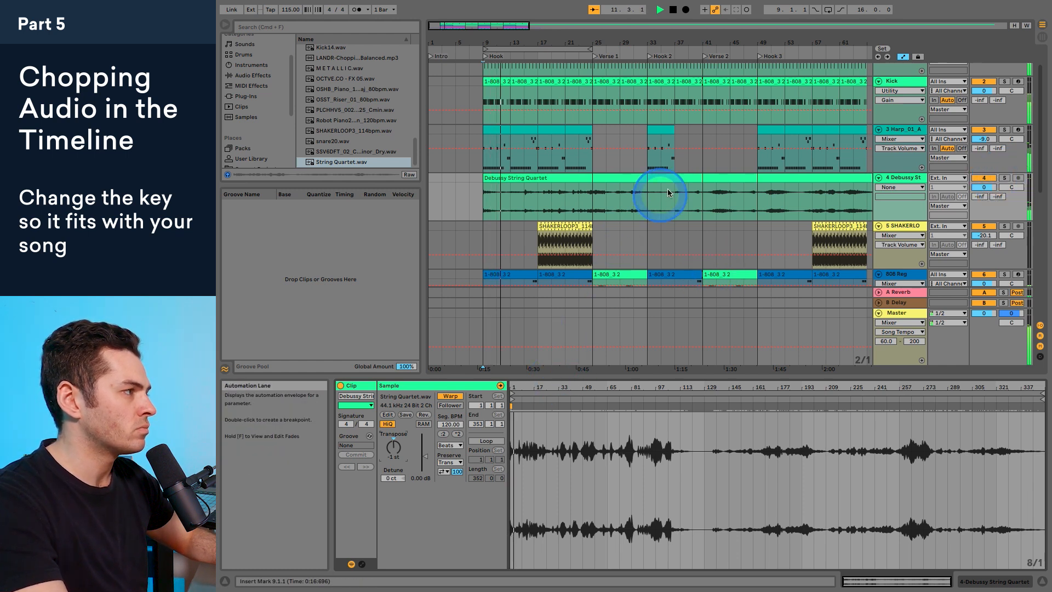
key("space")
Step: Shorten the string quartet clip to span bars 9 to 17 and turn on its Loop setting
left_click_drag(684, 42, 684, 39)
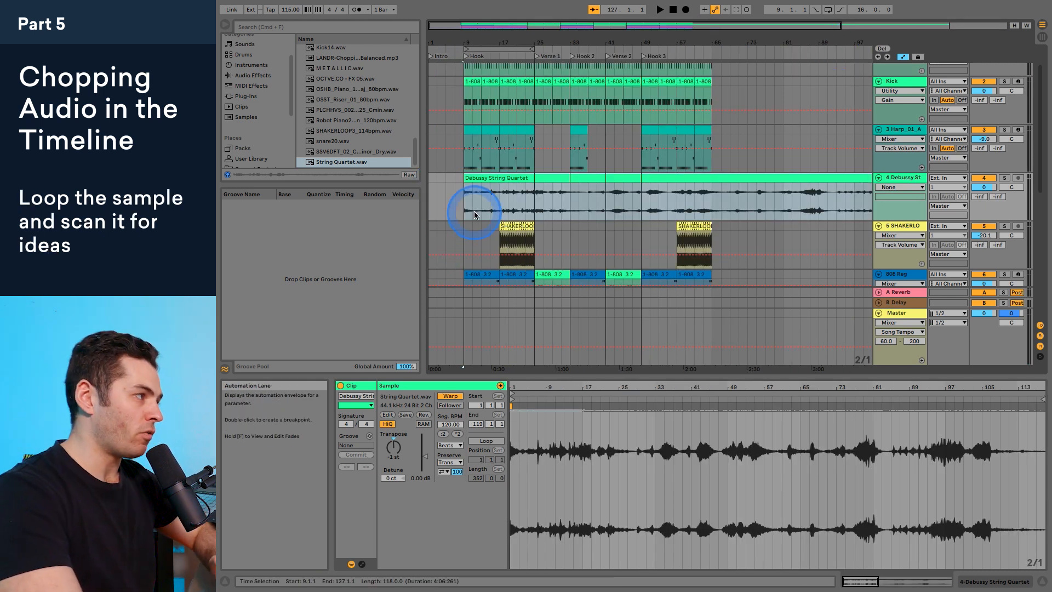
left_click_drag(739, 43, 738, 37)
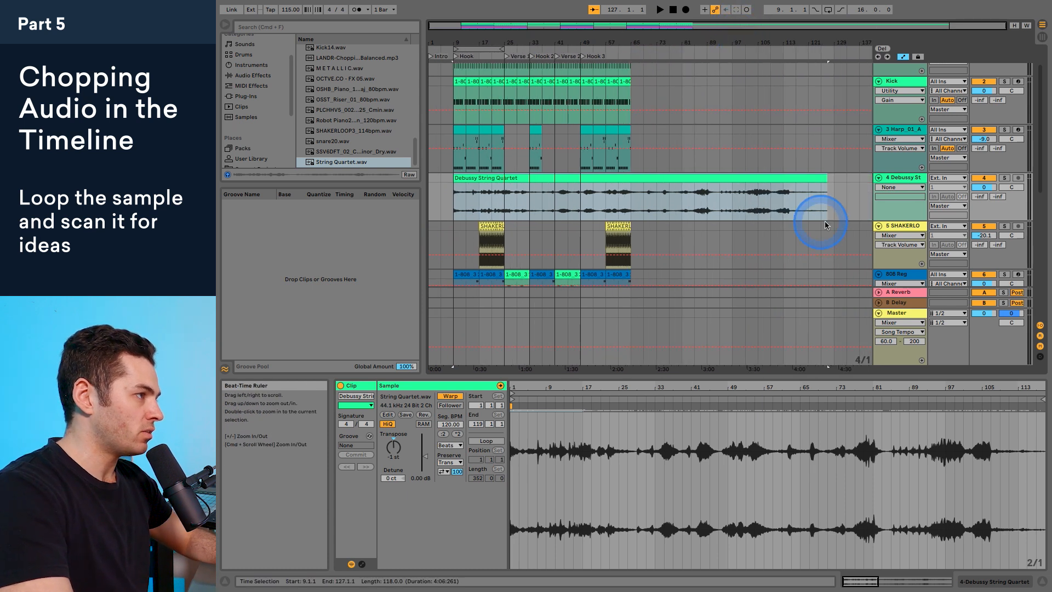
left_click_drag(826, 178, 481, 190)
left_click_drag(462, 38, 466, 40)
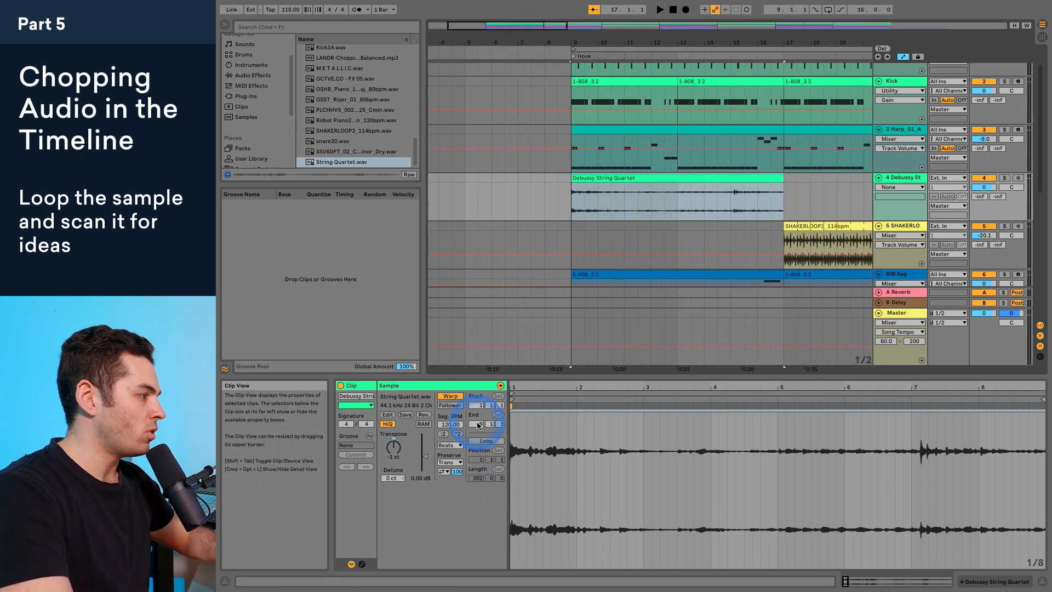
left_click(486, 441)
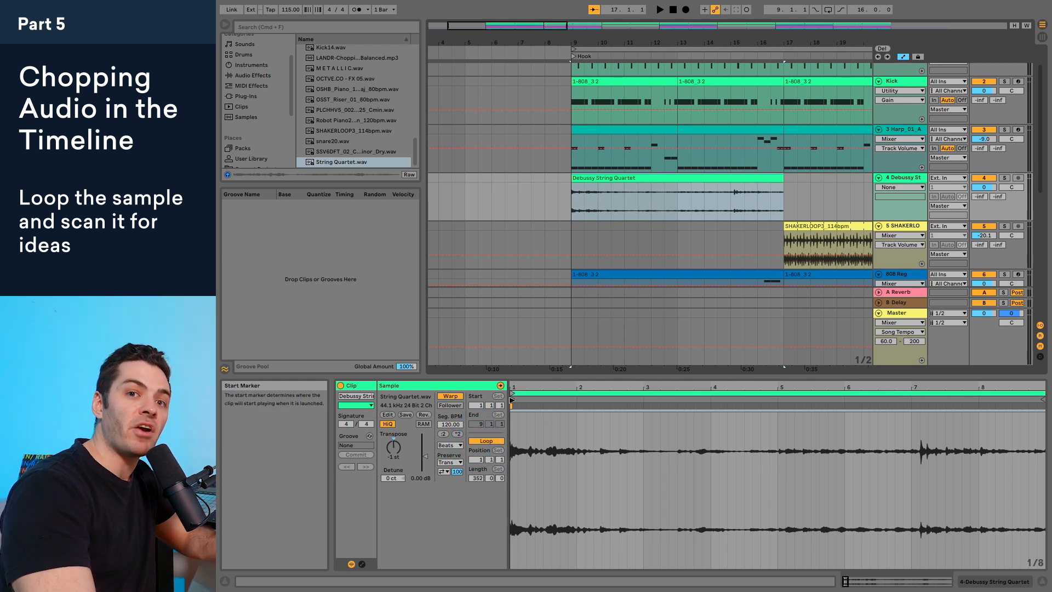
Step: Try the clip's start marker around bar 6 and bar 7 of the sample, playing each position with the song
mouse_move(511, 400)
left_mouse_down()
mouse_move(860, 403)
mouse_move(891, 398)
mouse_move(904, 373)
mouse_move(522, 390)
left_mouse_up()
left_click(570, 201)
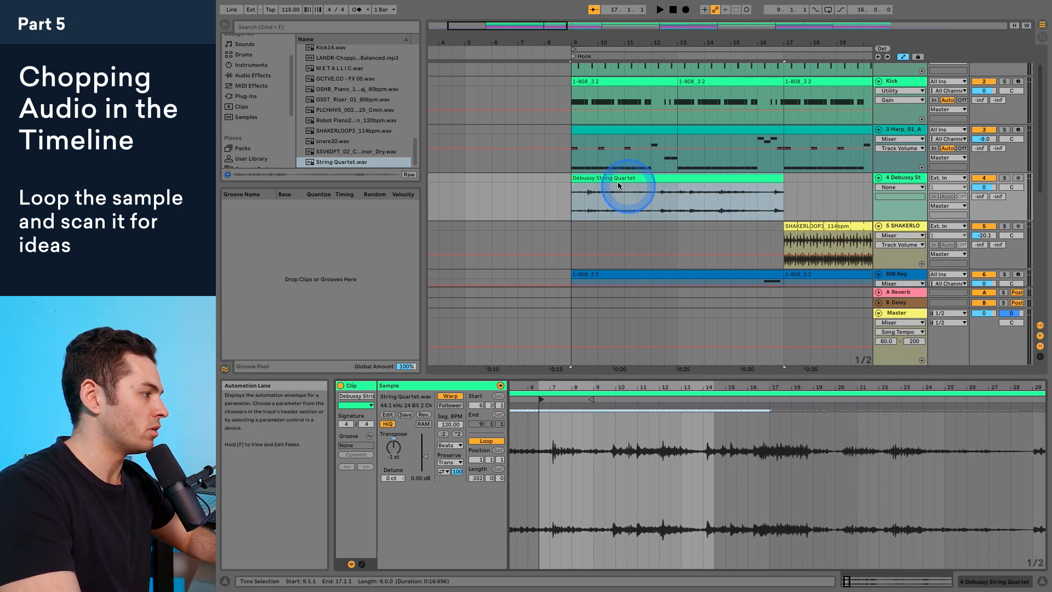
key("space")
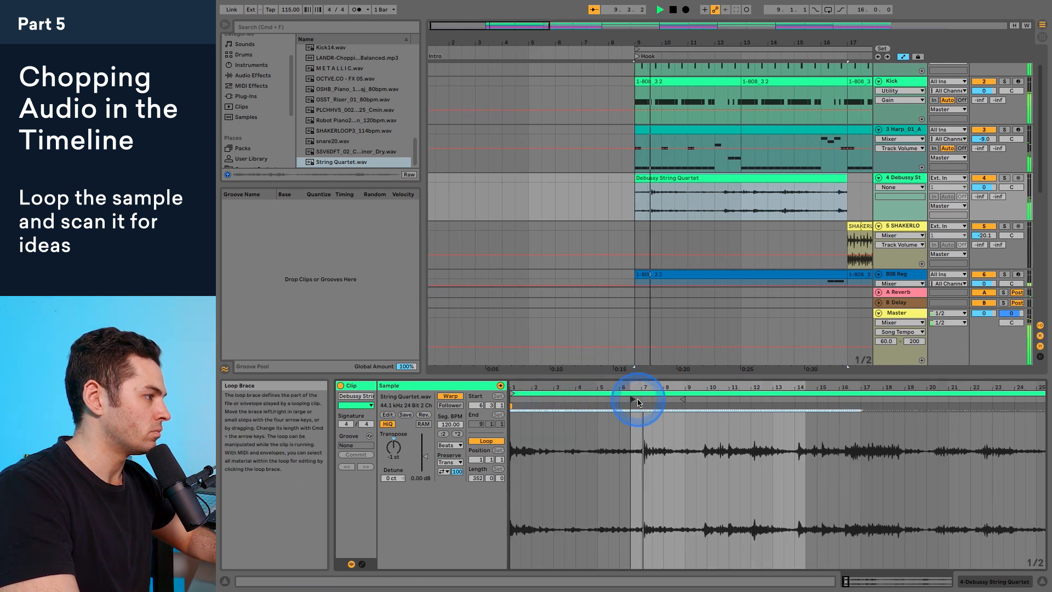
mouse_move(633, 399)
left_mouse_down()
mouse_move(686, 400)
mouse_move(634, 399)
mouse_move(646, 398)
left_mouse_up()
key("space")
key("space")
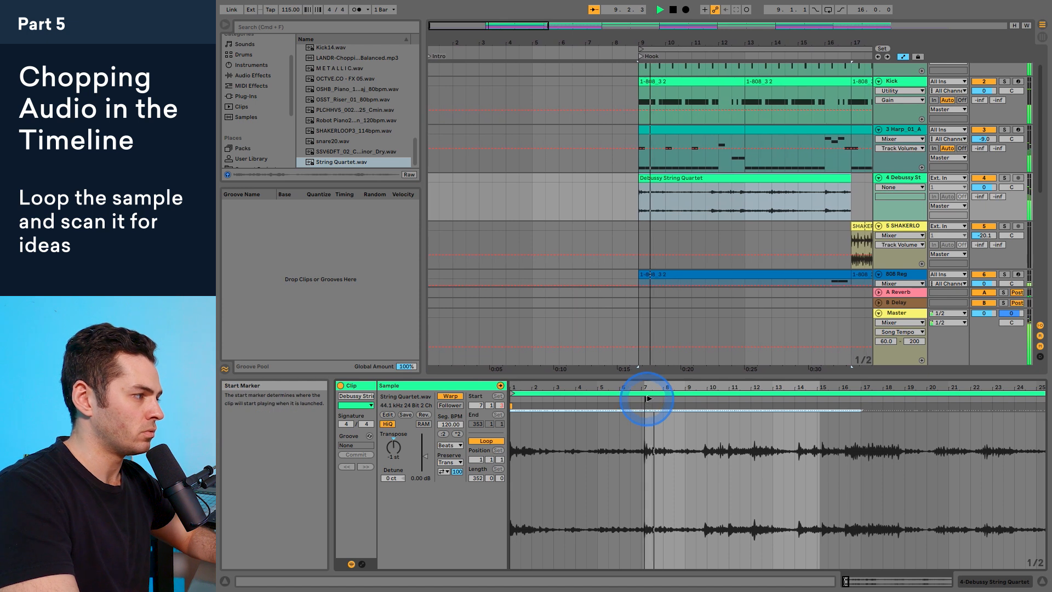
Step: Scan deeper into the sample by moving the start marker to about bars 48, 133 and 135, auditioning each with the song
mouse_move(649, 398)
left_mouse_down()
mouse_move(911, 400)
mouse_move(931, 371)
mouse_move(612, 382)
mouse_move(826, 396)
mouse_move(857, 376)
mouse_move(676, 387)
left_mouse_up()
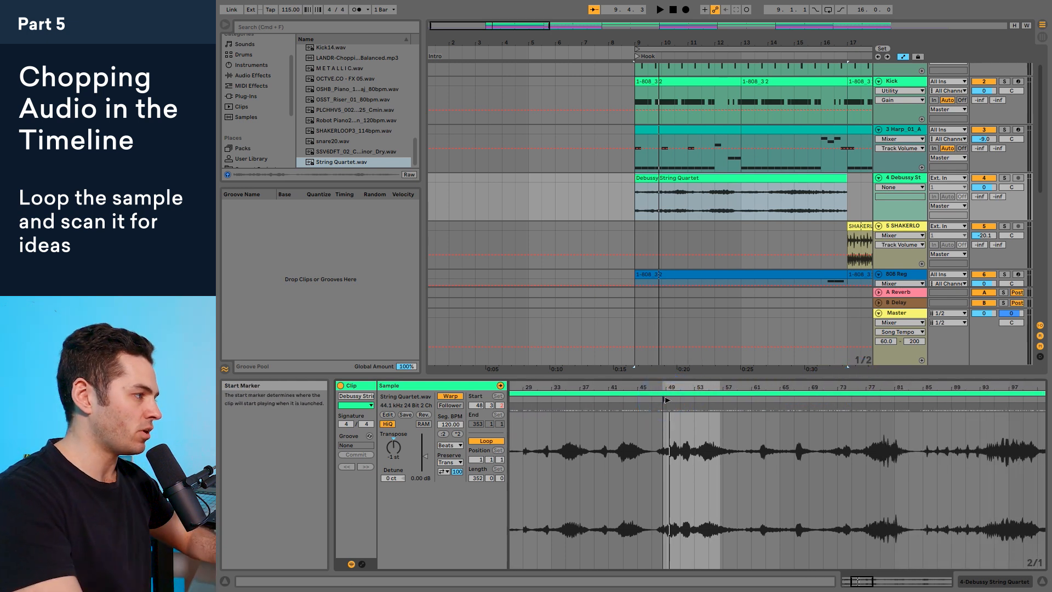
key("space")
key("space")
mouse_move(773, 399)
left_mouse_down()
mouse_move(1048, 396)
mouse_move(705, 392)
mouse_move(1048, 401)
mouse_move(767, 406)
left_mouse_up()
key("space")
key("space")
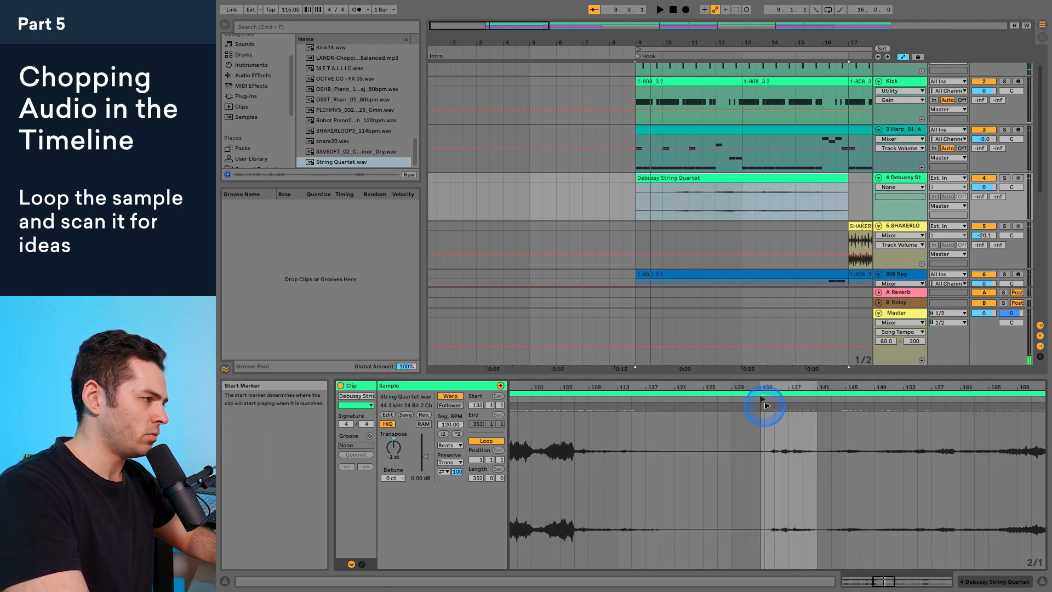
key("space")
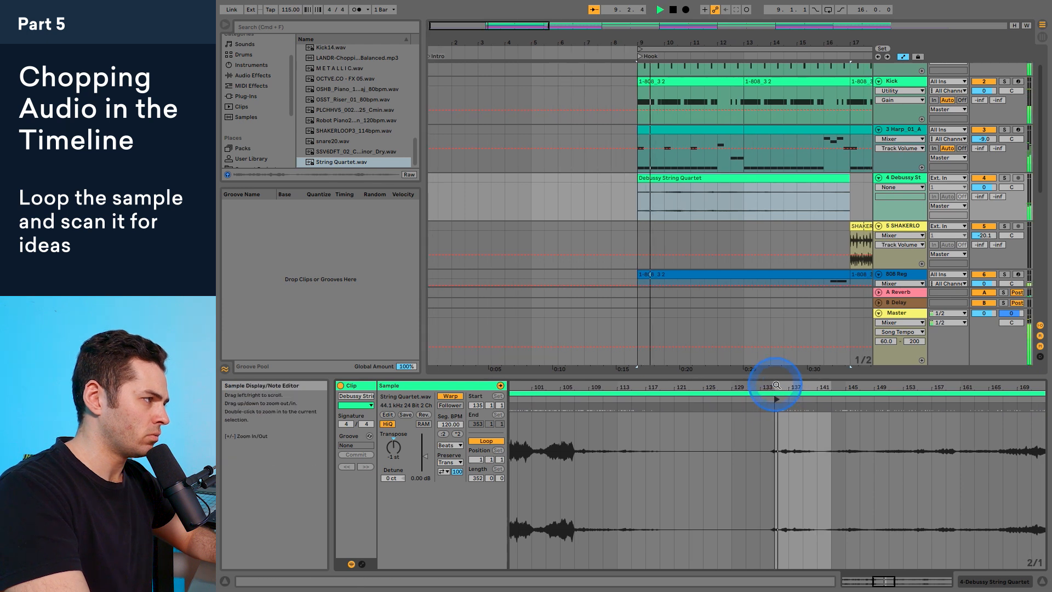
Step: With the string quartet track soloed, set the clip's start marker to 134.3 and raise its gain to 11.9 dB, listening to the result
left_click(1005, 177)
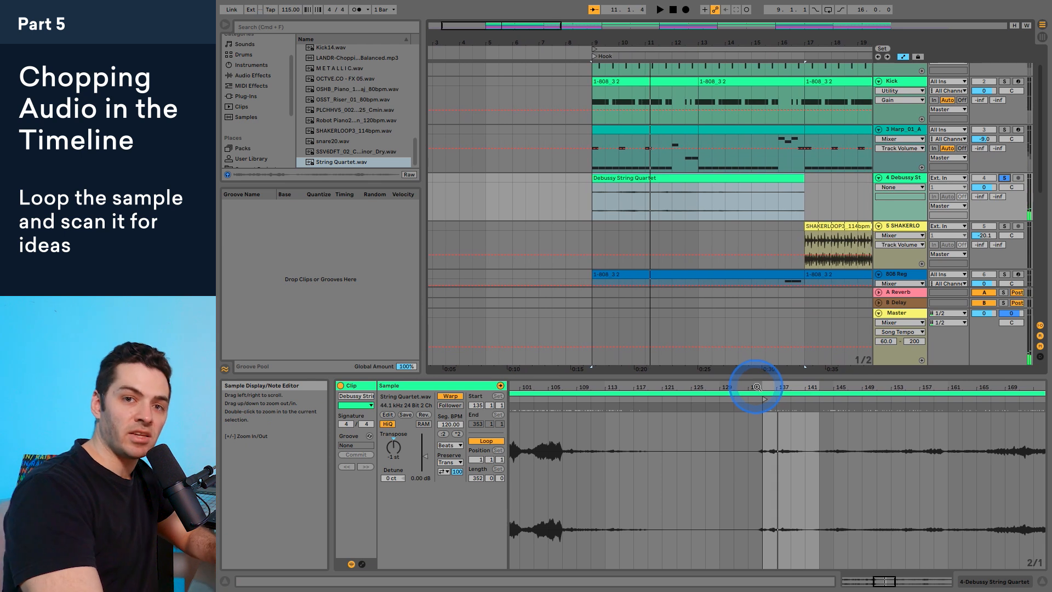
left_click_drag(757, 387, 757, 388)
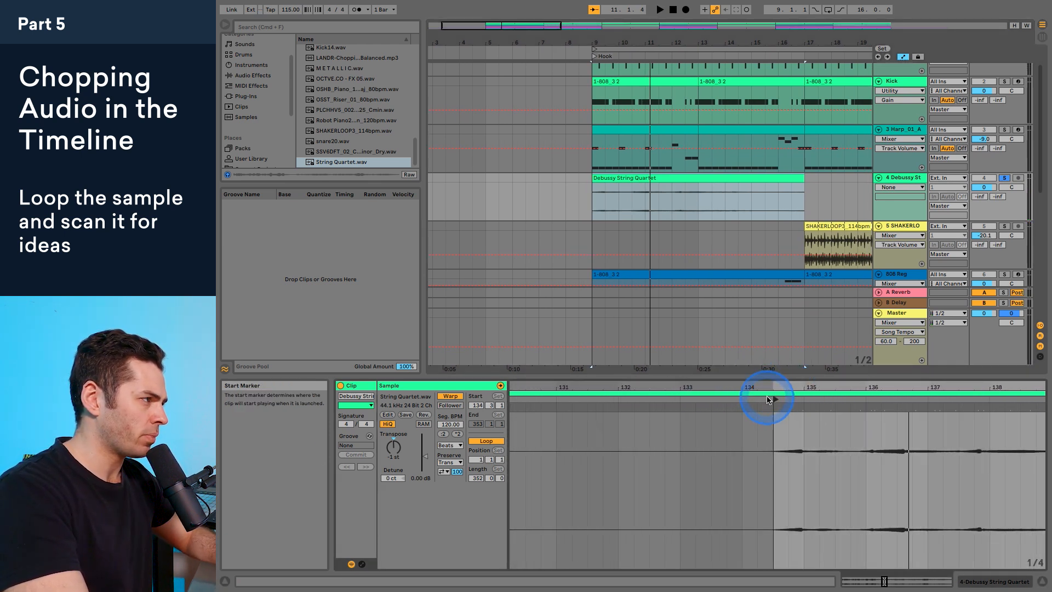
left_click_drag(798, 386, 798, 387)
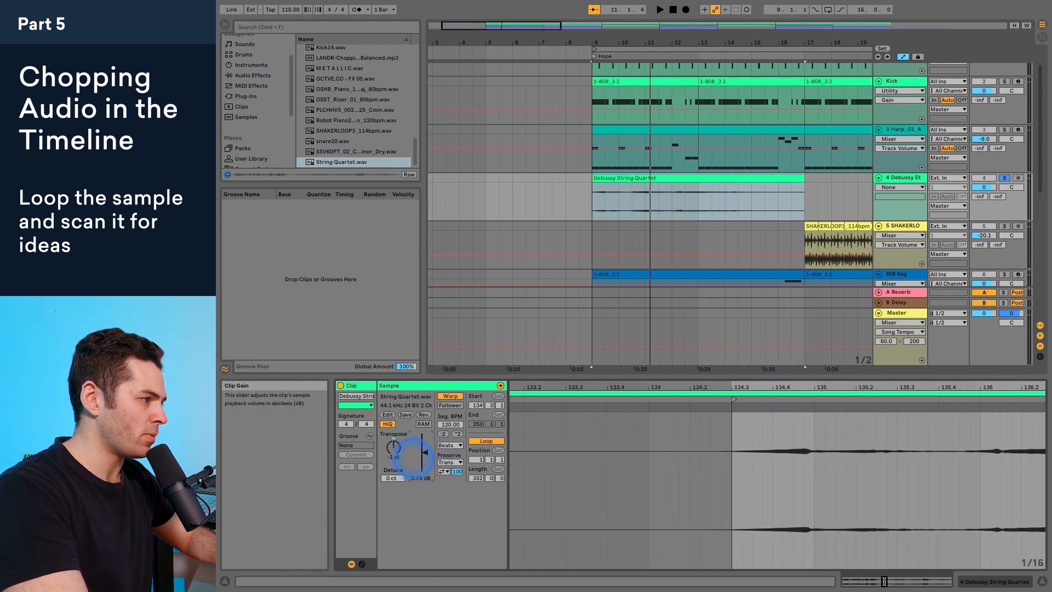
key("space")
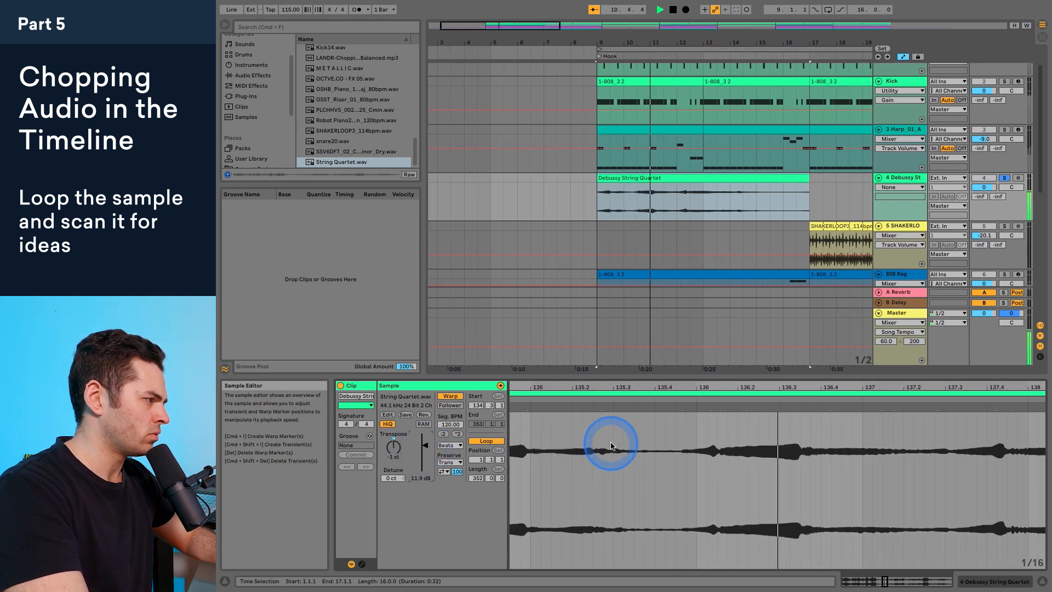
key("space")
key("space")
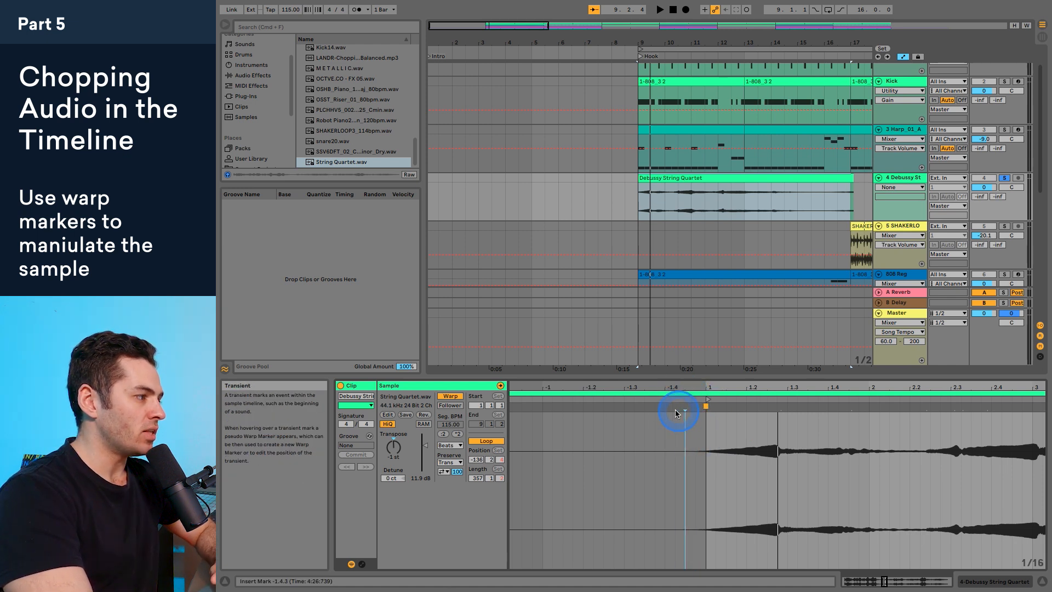
Step: Set 1.1.1 of the string quartet sample slightly earlier, just before the first string swell begins
left_click_drag(676, 410, 685, 414)
scroll(686, 419, "up", 4)
left_click(697, 431)
right_click(696, 431)
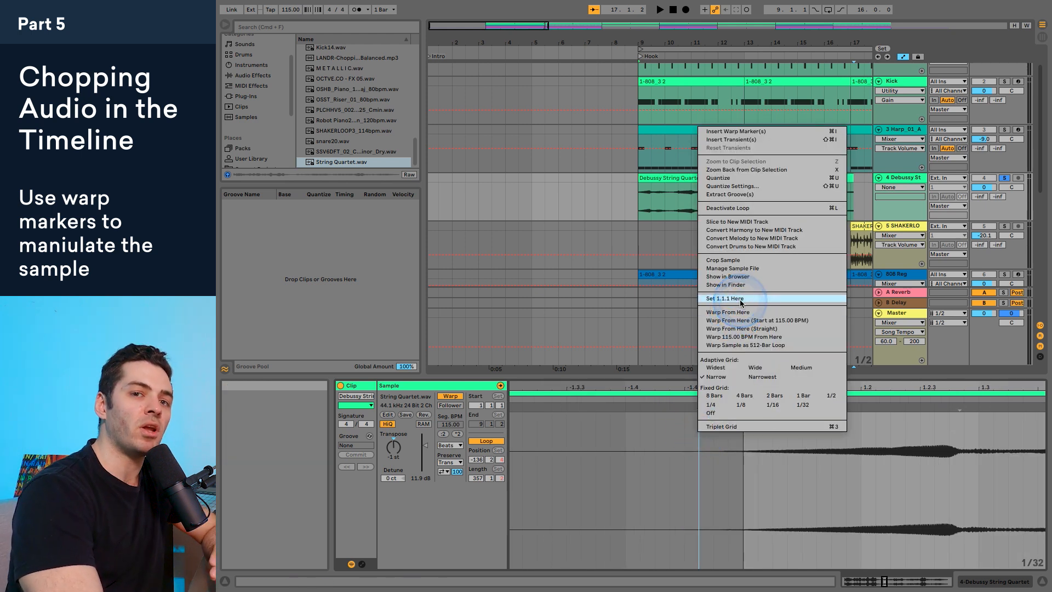
left_click(741, 299)
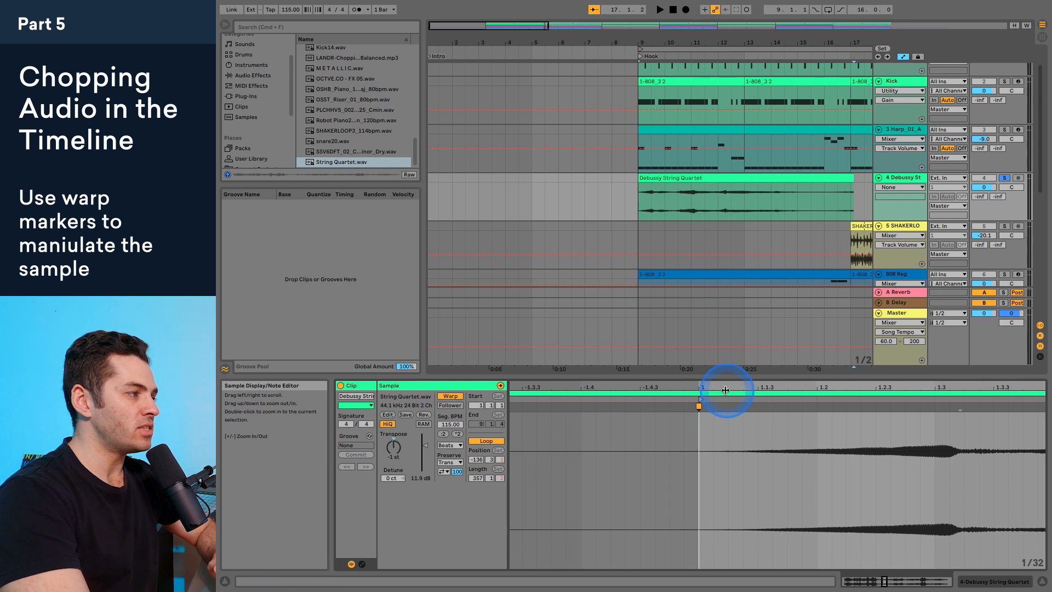
scroll(723, 389, "down", 3)
left_click_drag(726, 389, 661, 391)
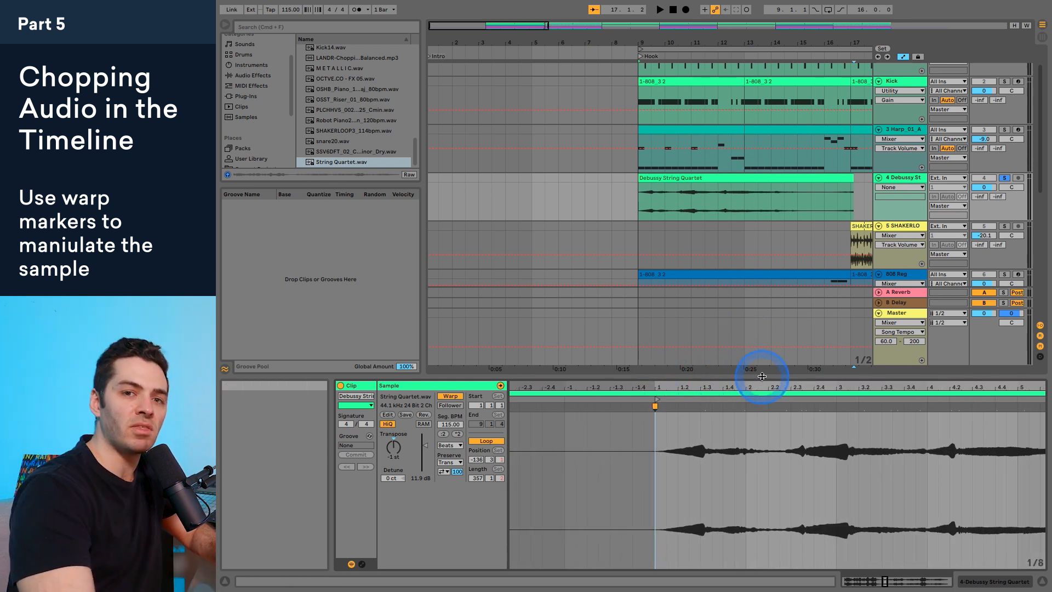
Step: Turn off solo on the string quartet track and play the clip with the full song
key("space")
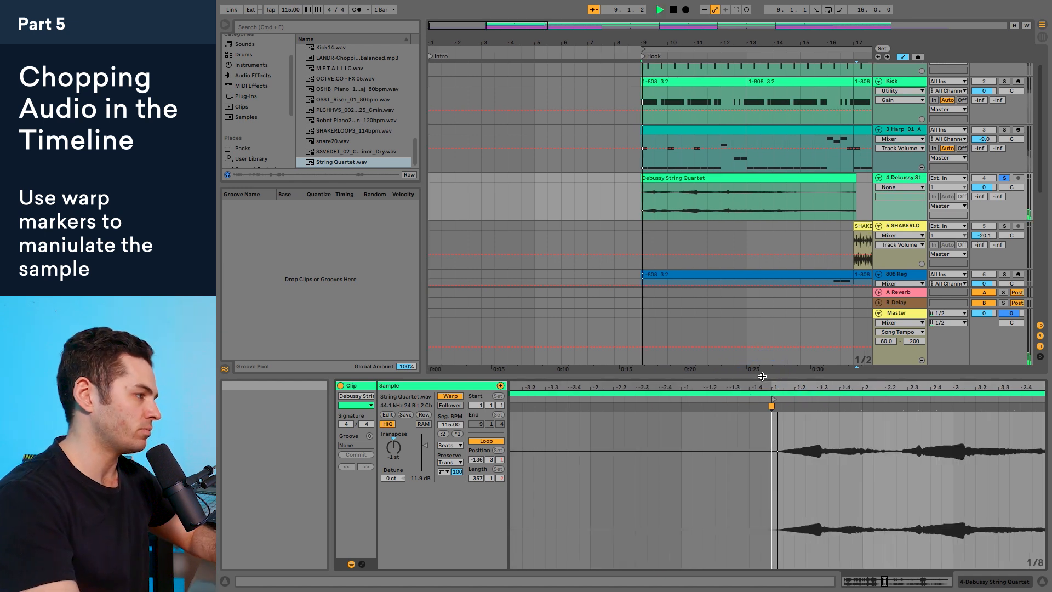
double_click(706, 406)
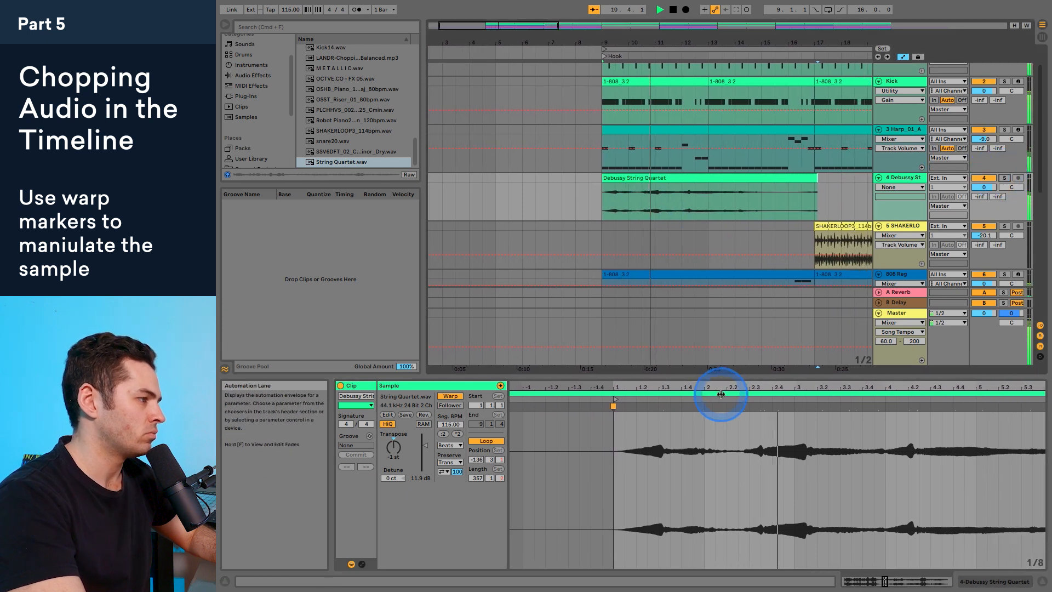
key("space")
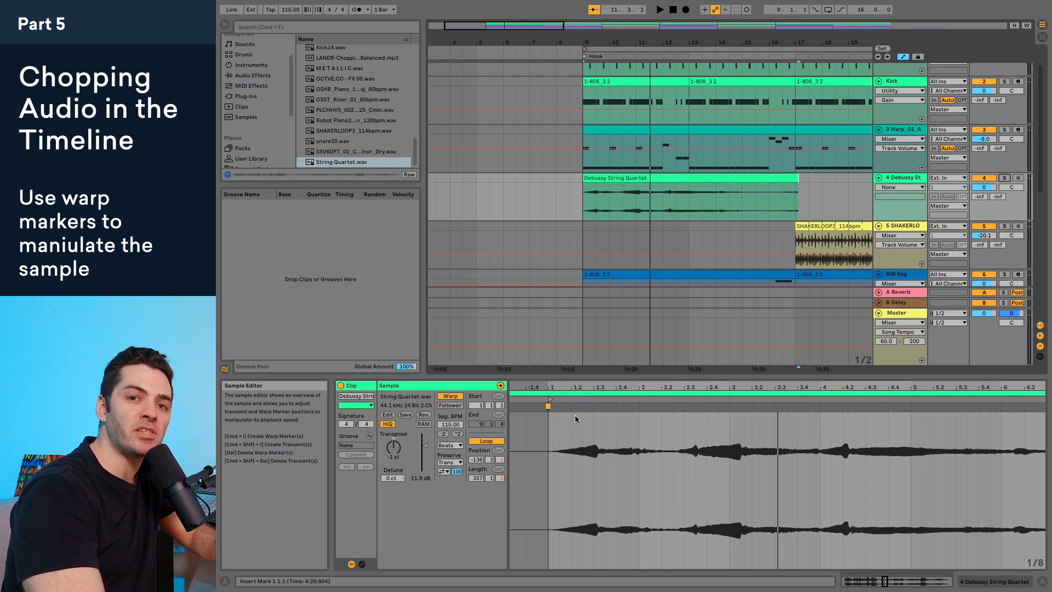
Step: Add a warp marker at the end of the first string swell, shift it to 1.3, and play the result
left_click_drag(575, 404, 593, 388)
left_click(600, 436)
key("space")
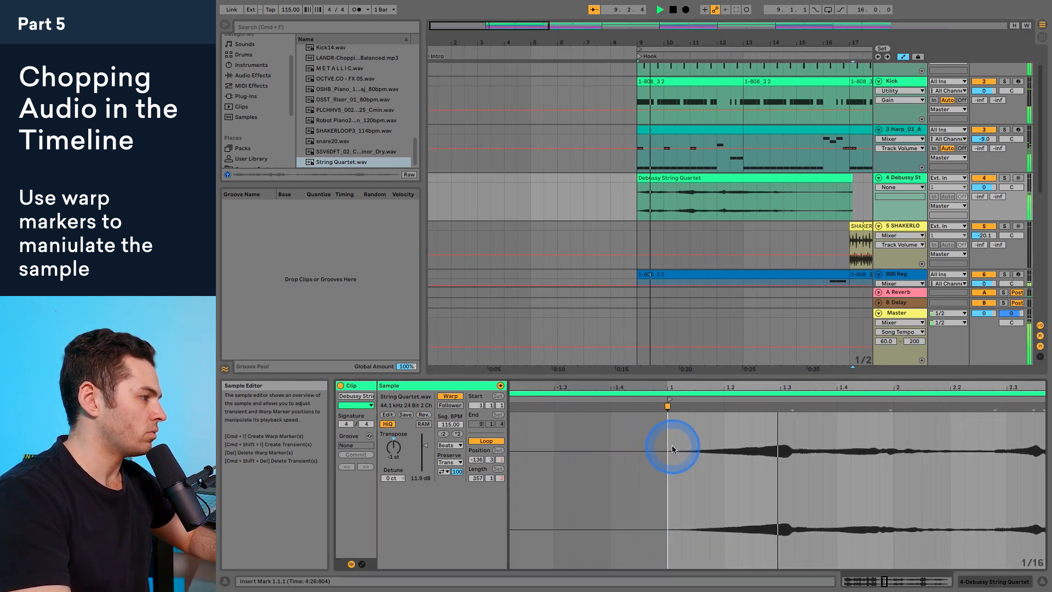
left_click(734, 433)
key("space")
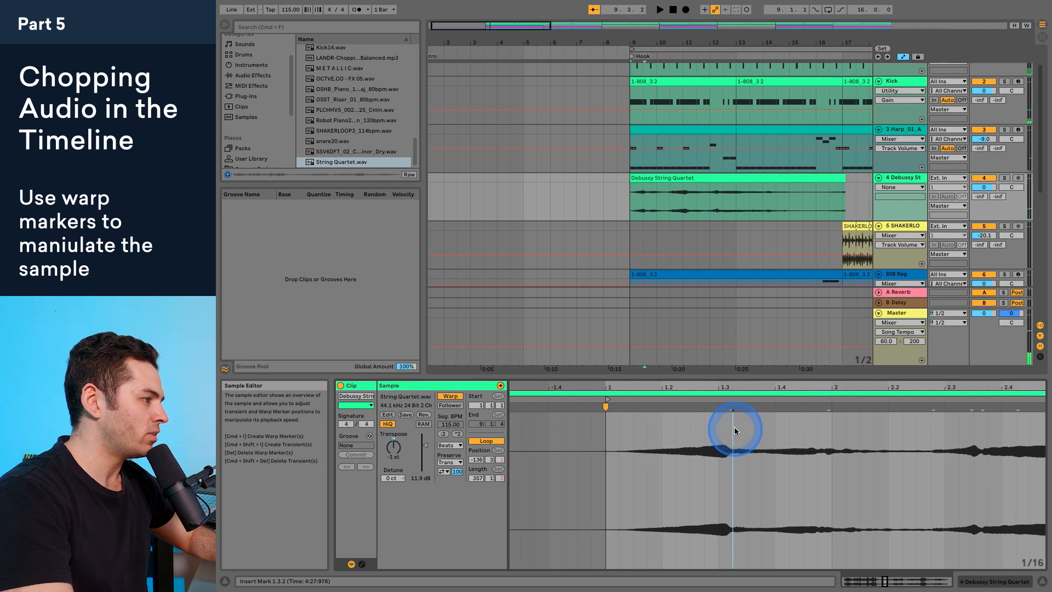
left_click_drag(734, 406, 717, 406)
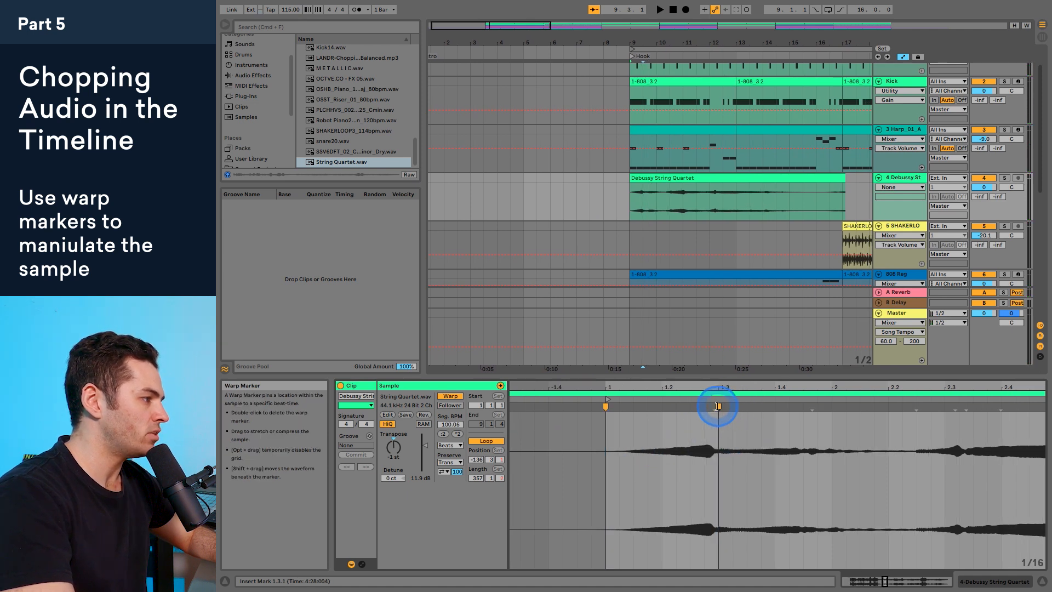
key("space")
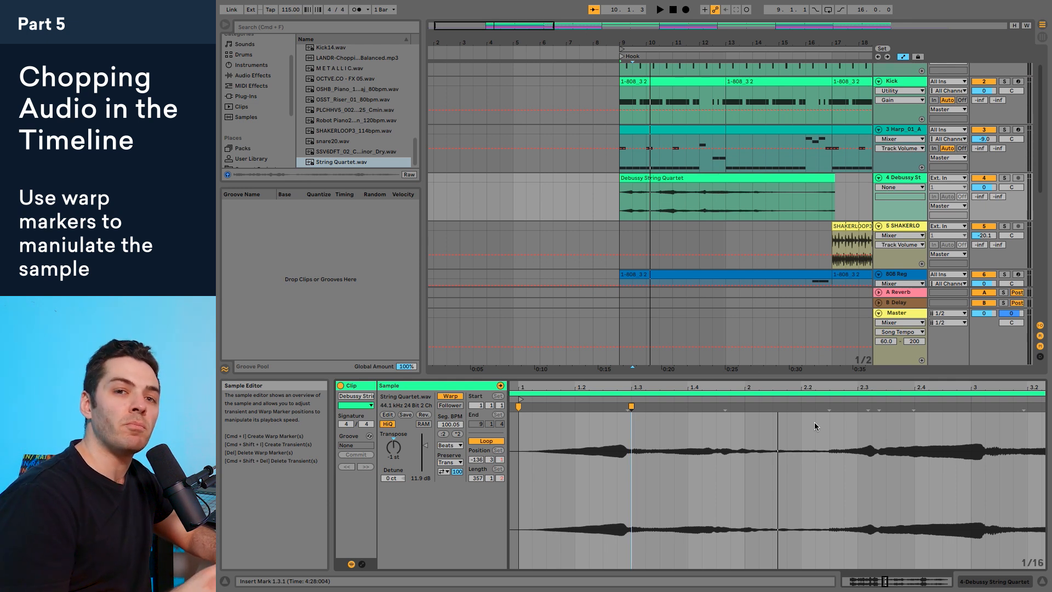
Step: Add a warp marker at 2.2.3 before the next swell, try it at 2.3, and move it to 2.4, auditioning the timing
key("space")
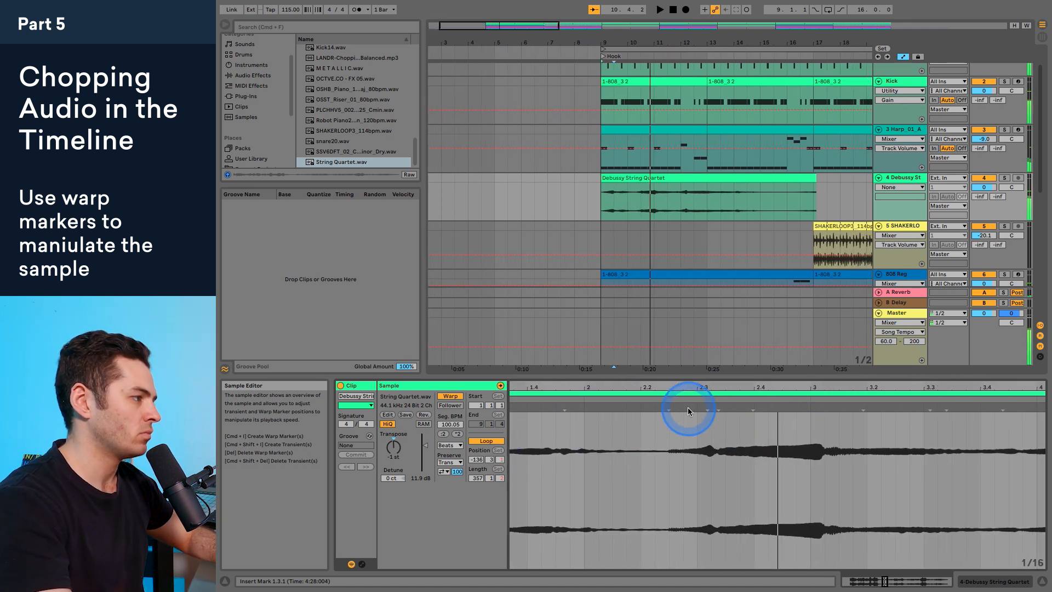
double_click(669, 406)
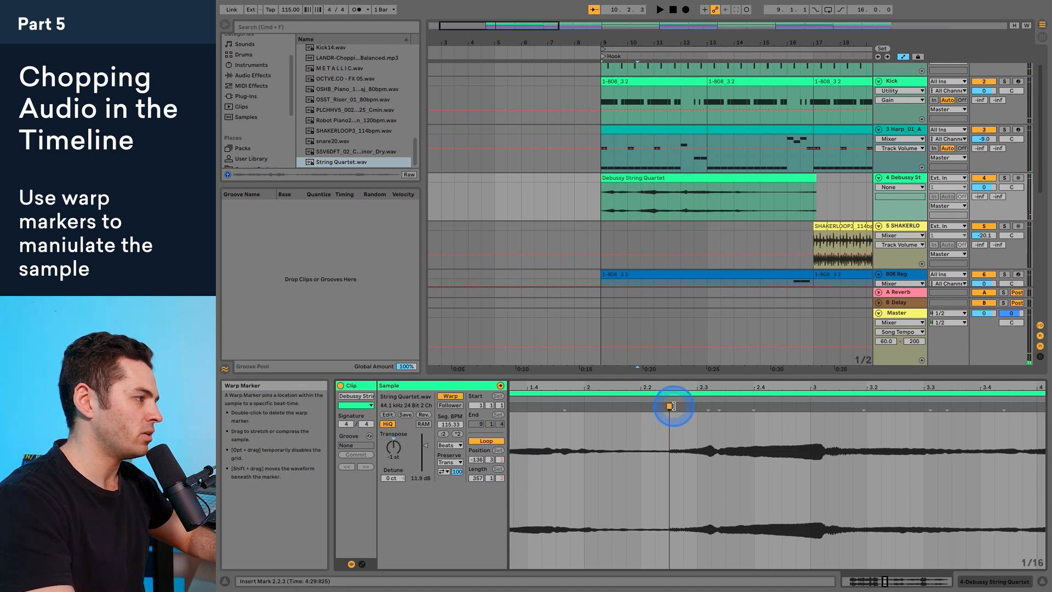
key("space")
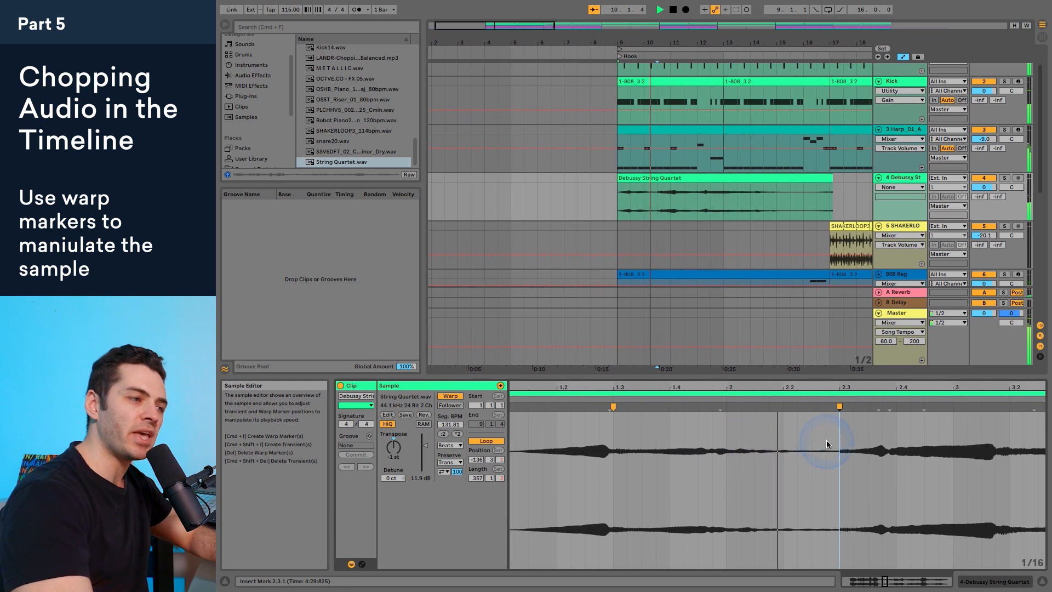
key("space")
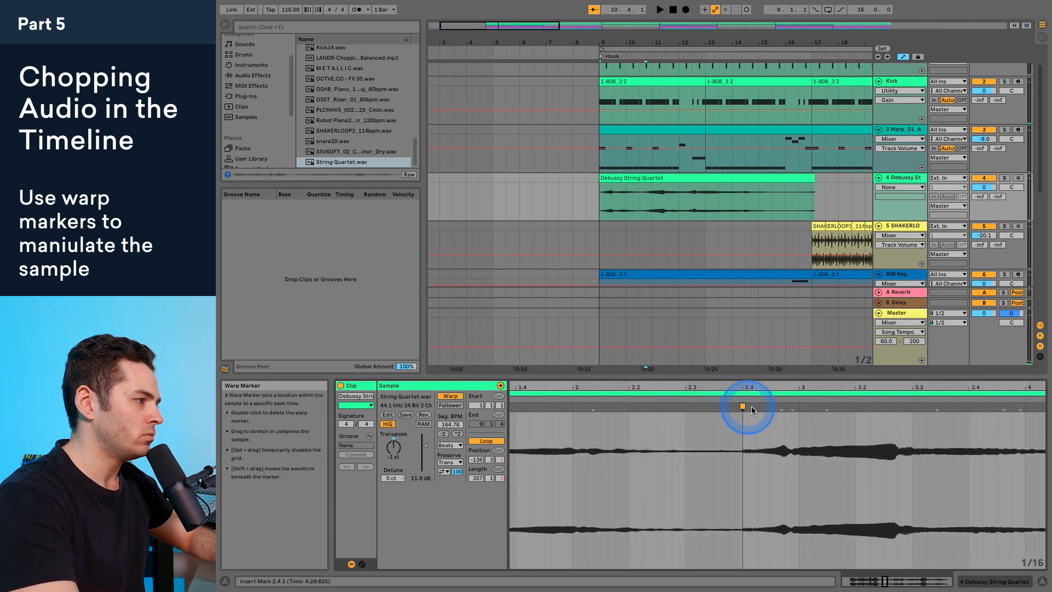
key("space")
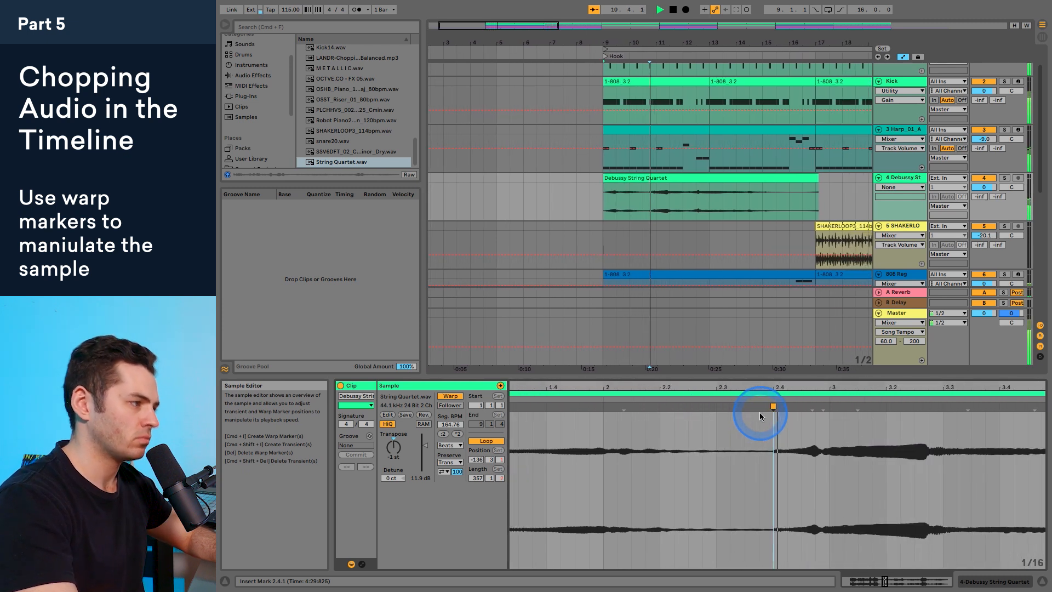
key("space")
Step: Add another warp marker at the following swell's onset, align it to 3.1.1, and replay the clip with the song
double_click(724, 407)
key("space")
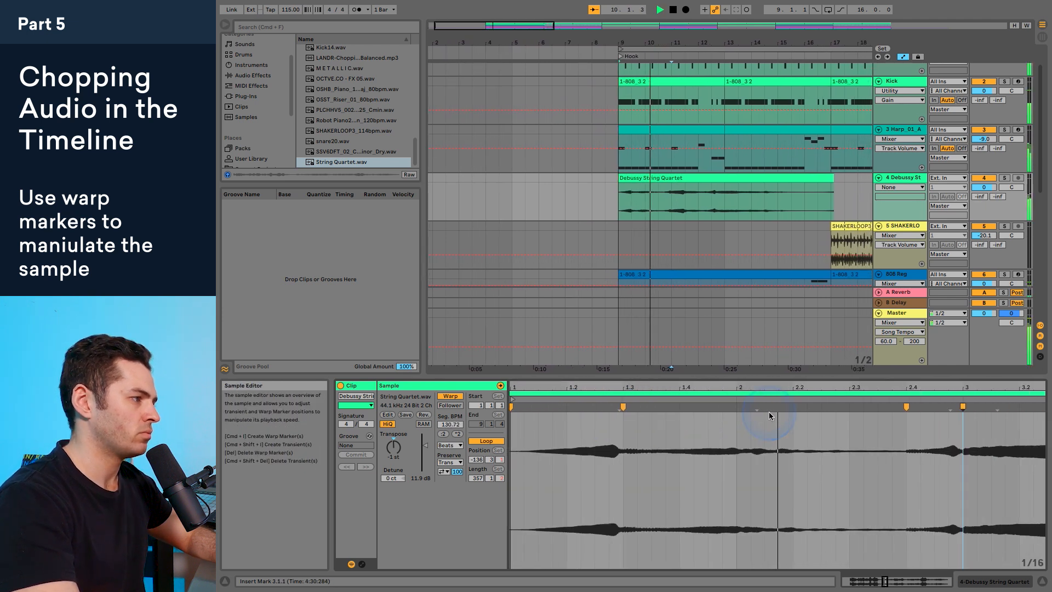
key("space")
key("space")
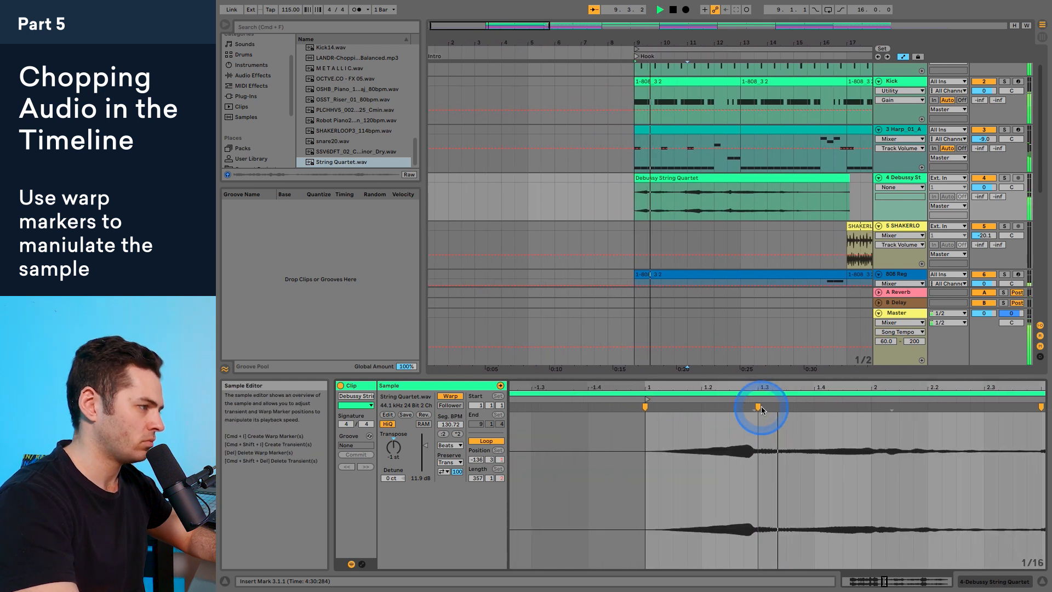
Step: Add a warp marker after the first swell, align it to 2.1.1, and play the clip with the song
double_click(778, 406)
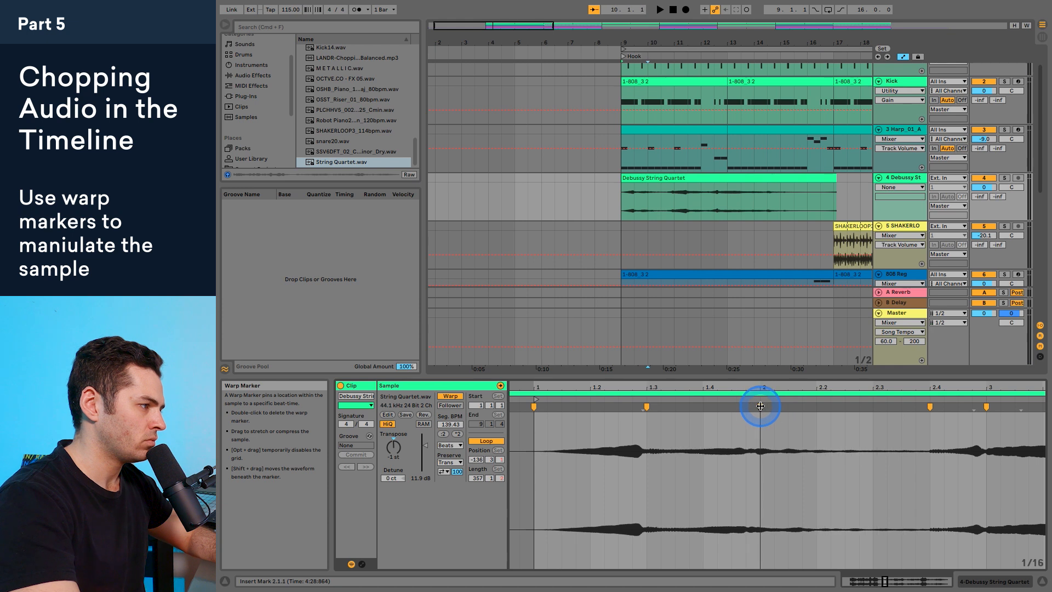
key("space")
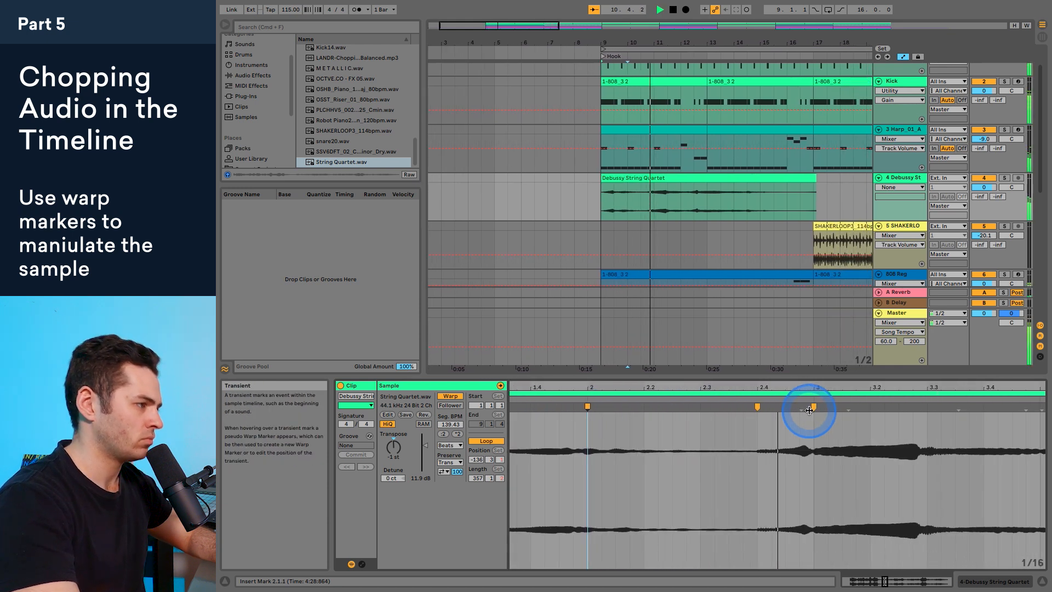
left_click(792, 410)
key("space")
Step: Add warp markers at the end of the second swell on 3.3.1 and before the last swell on 4.3.1, playing between them
left_click_drag(775, 386, 716, 391)
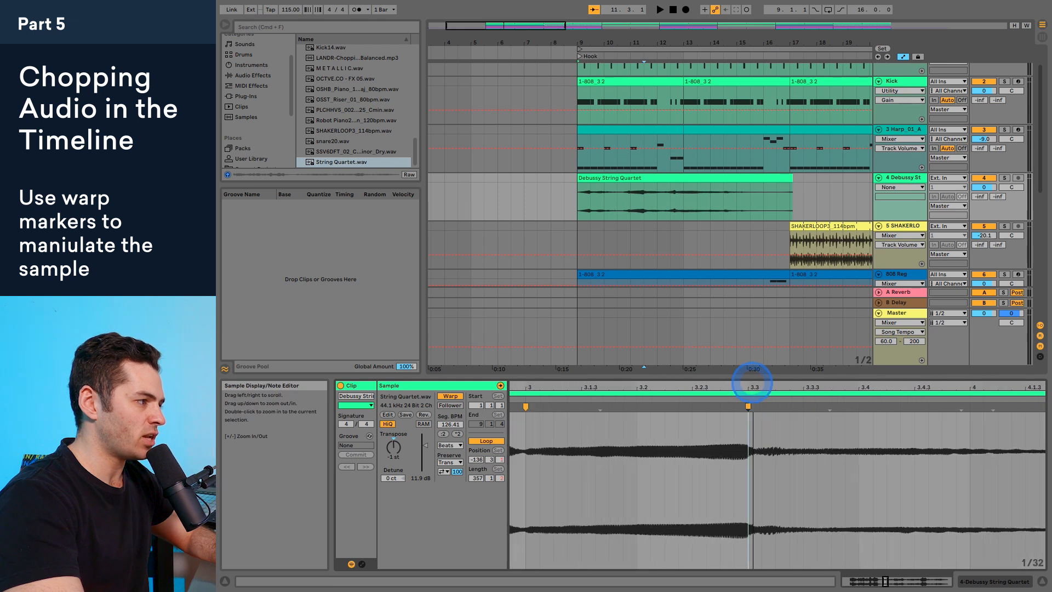
key("space")
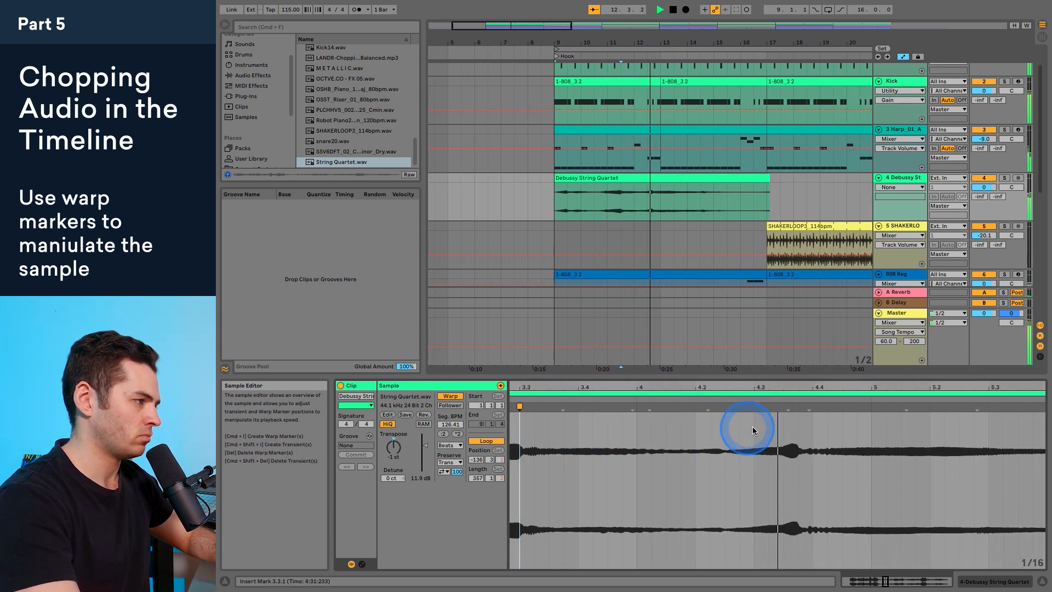
left_click(672, 406)
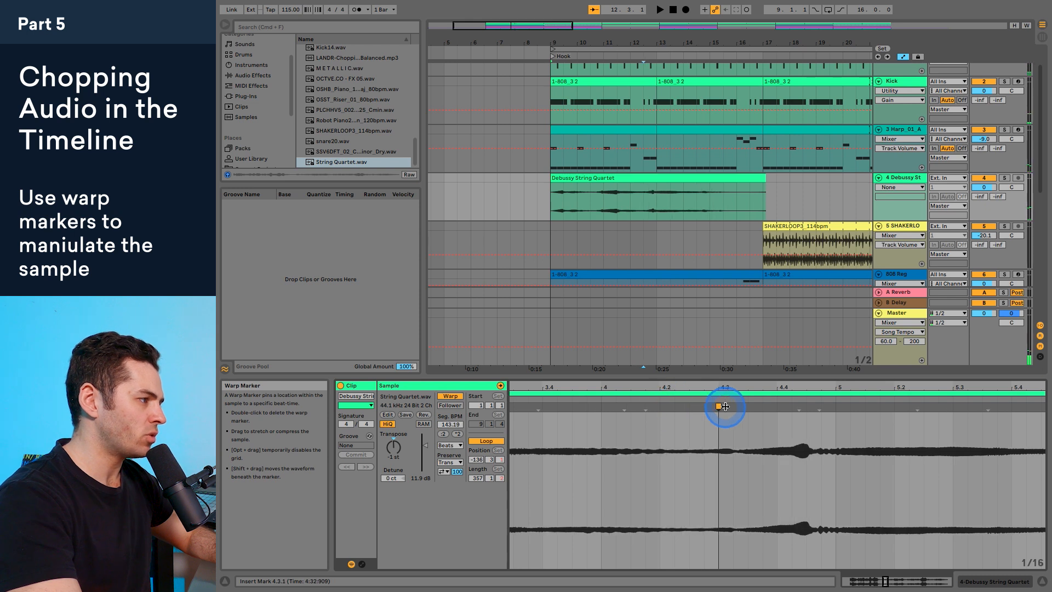
Step: Trim the end of the string quartet clip to 13.1.1 and play the shortened clip with the song
left_click_drag(765, 178, 657, 181)
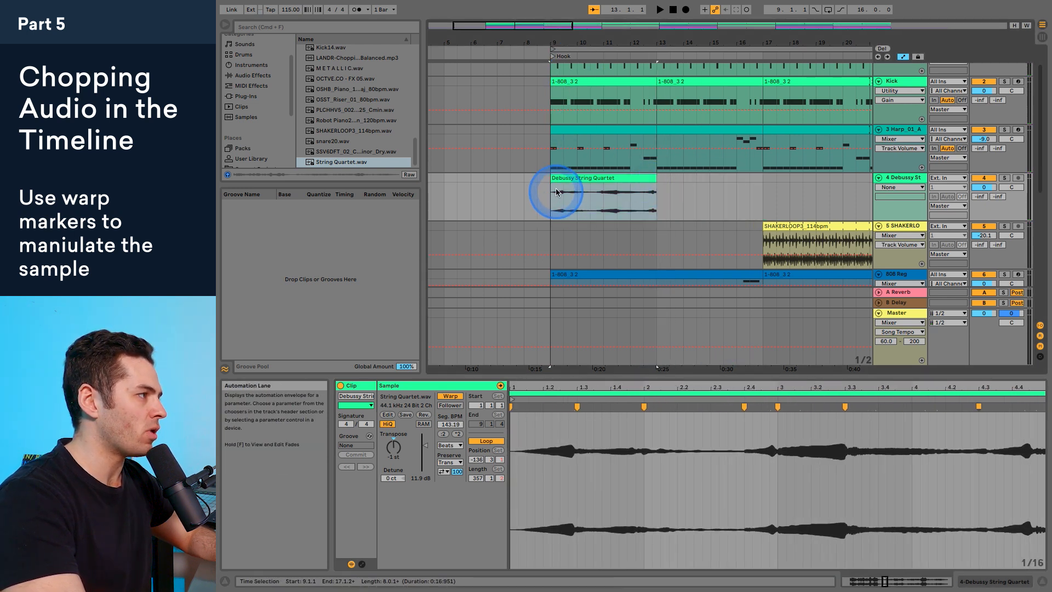
key("space")
left_click(695, 263)
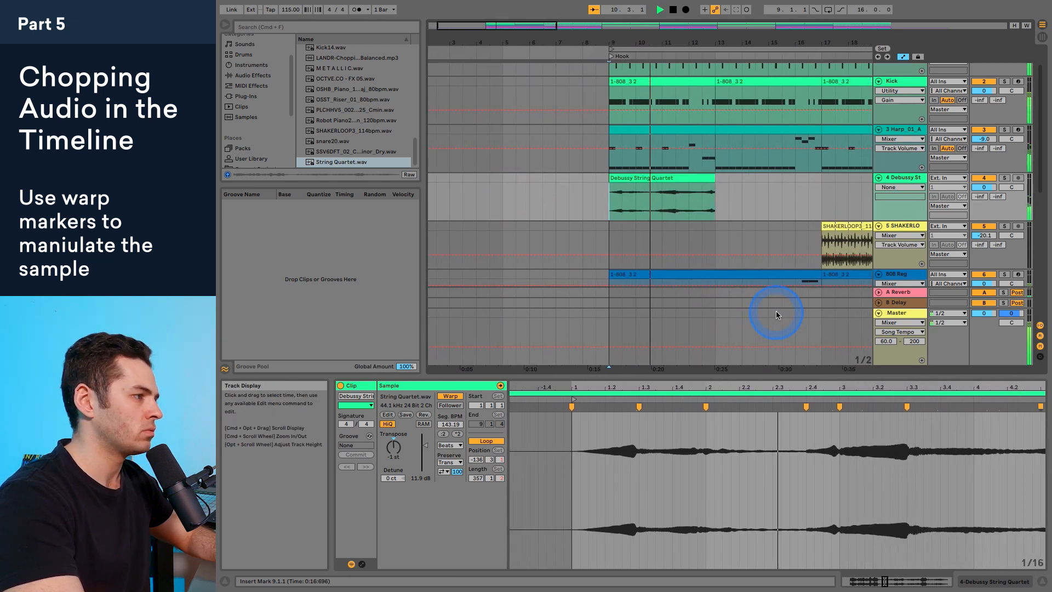
key("space")
Step: Replace the warp marker at 3.1.1 with one on the small swell just before it, nudge it later, and audition the timing
left_click_drag(705, 377, 706, 384)
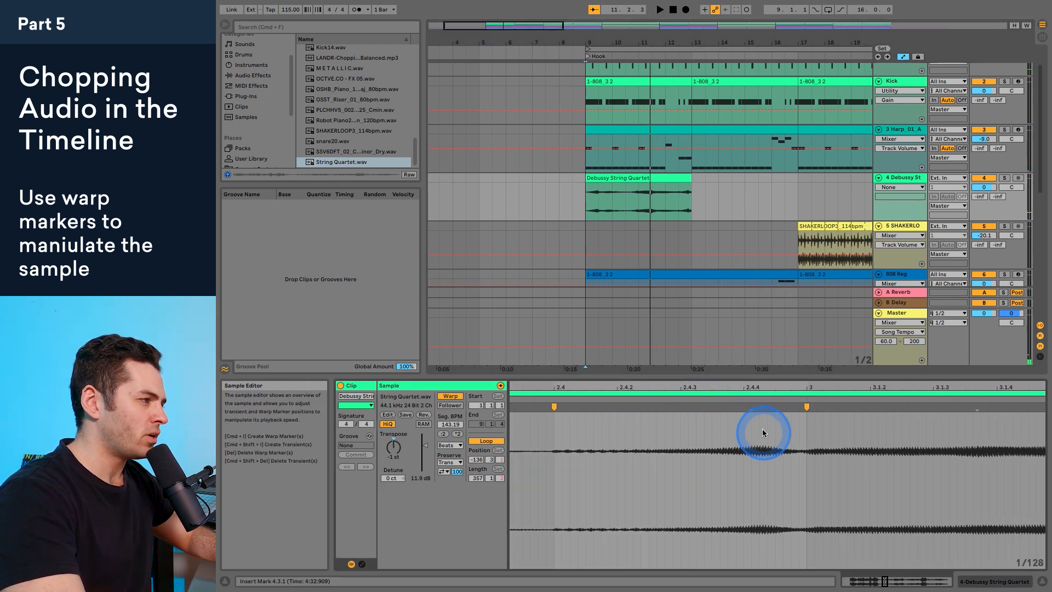
double_click(752, 407)
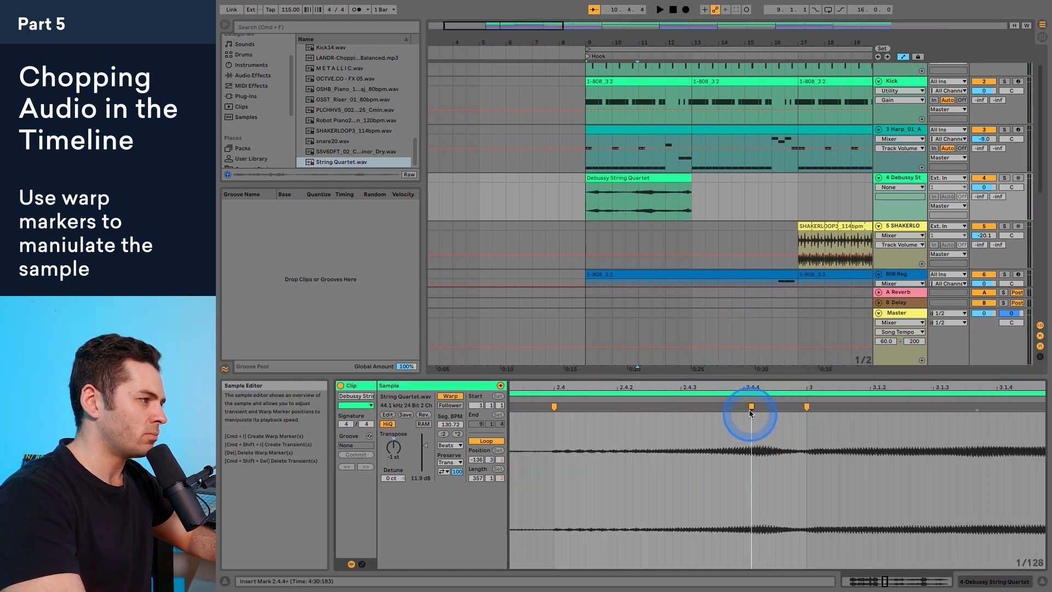
left_click(806, 406)
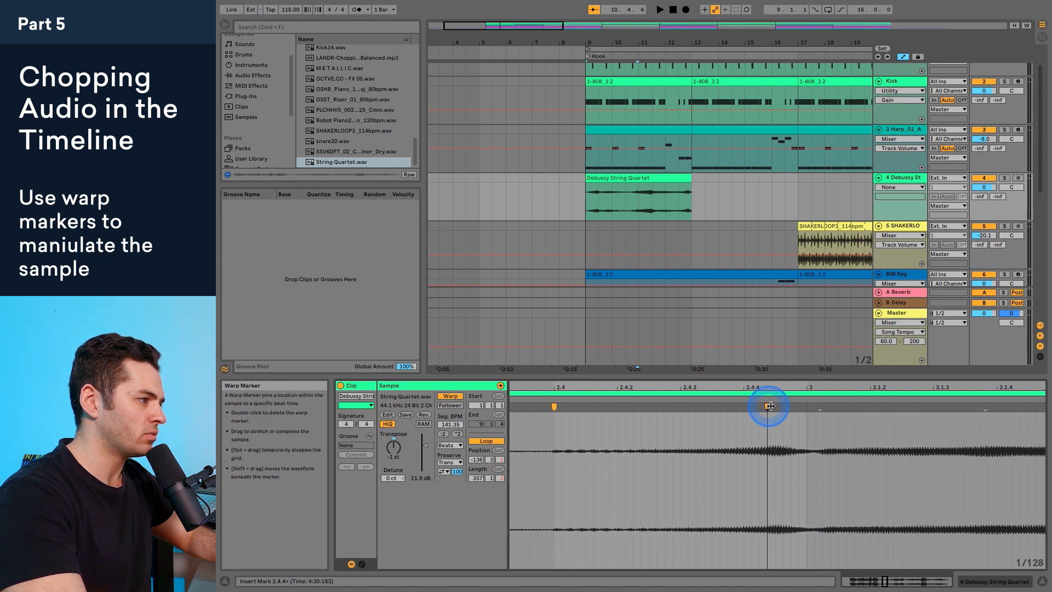
key("space")
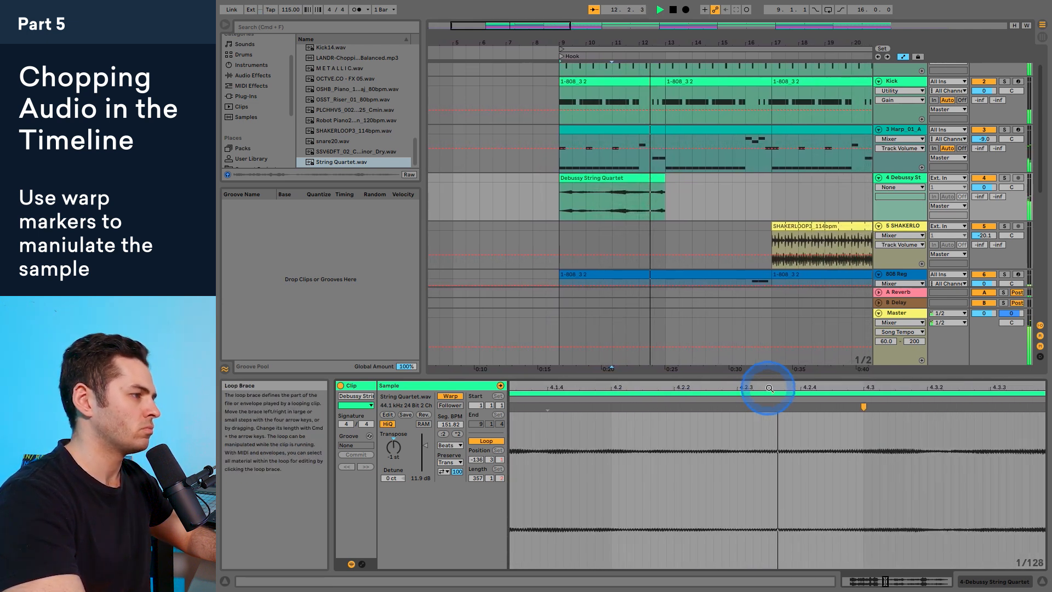
Step: Try replacing the 4.3.1 warp marker with one slightly after it, pull that marker to 4.3.1, and replay the clip
left_click_drag(769, 387, 741, 388)
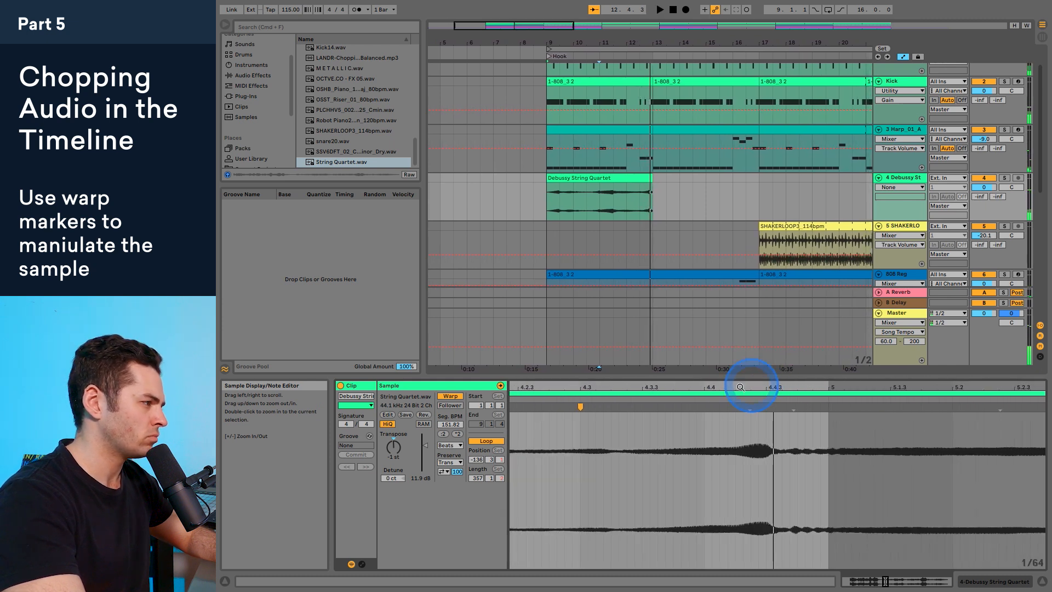
left_click(610, 415)
left_click(581, 406)
double_click(619, 424)
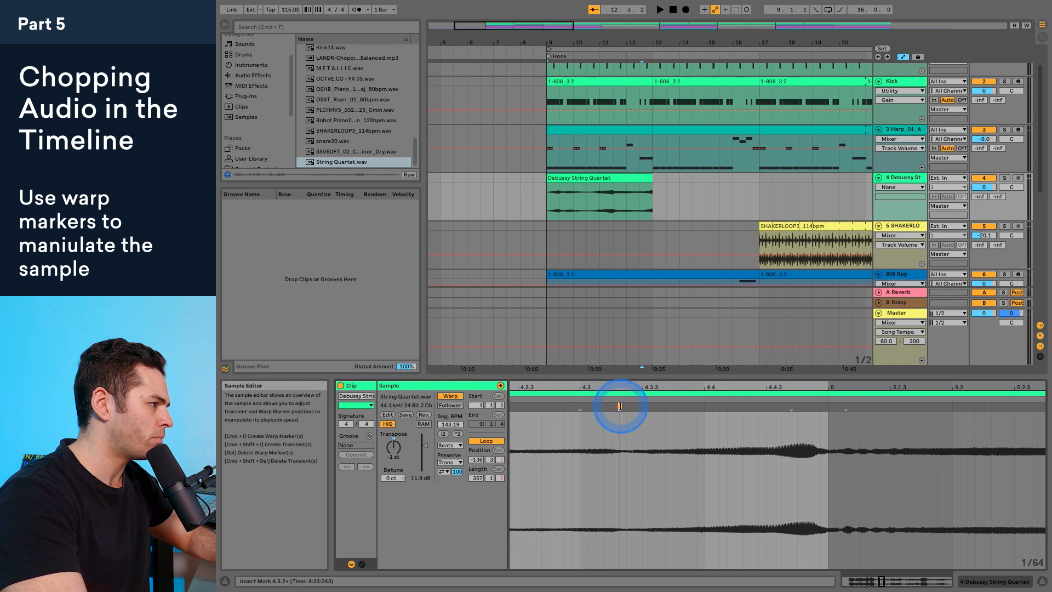
left_click_drag(620, 406, 582, 406)
key("space")
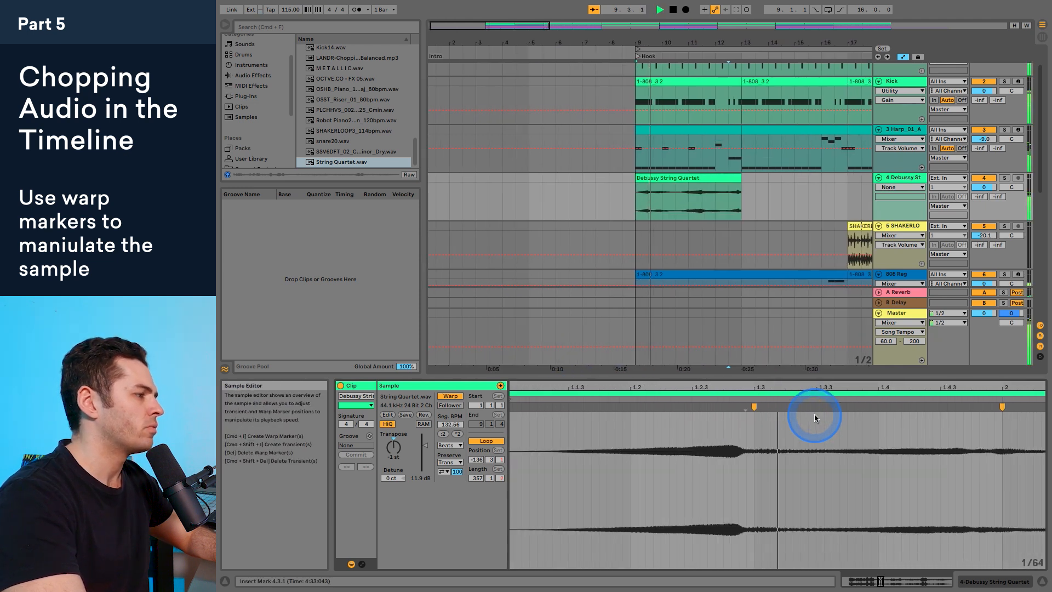
Step: Play the warped clip repeatedly with the beat to check the timing of its swells
key("space")
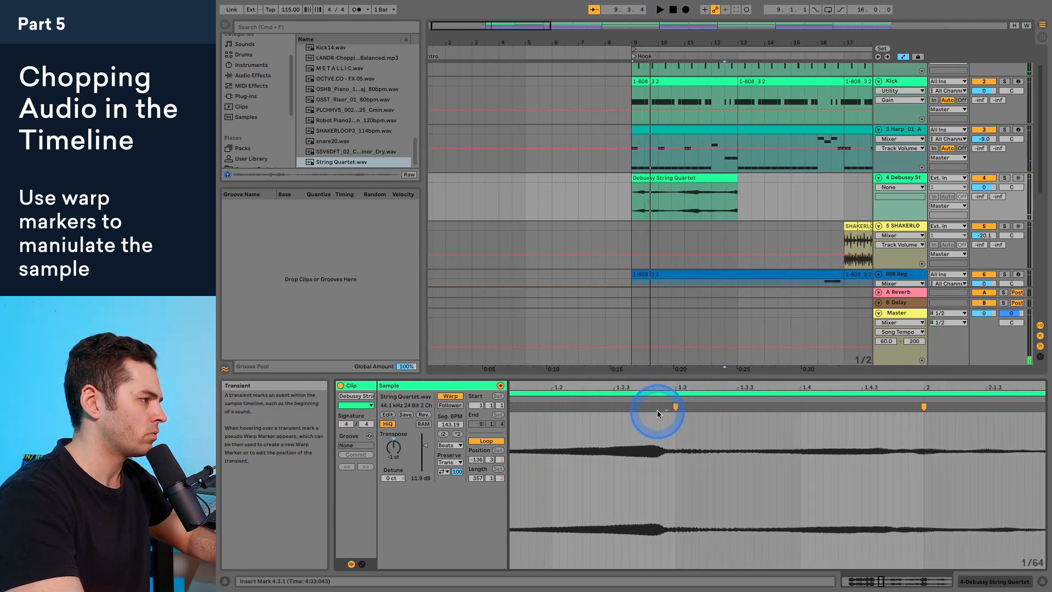
key("space")
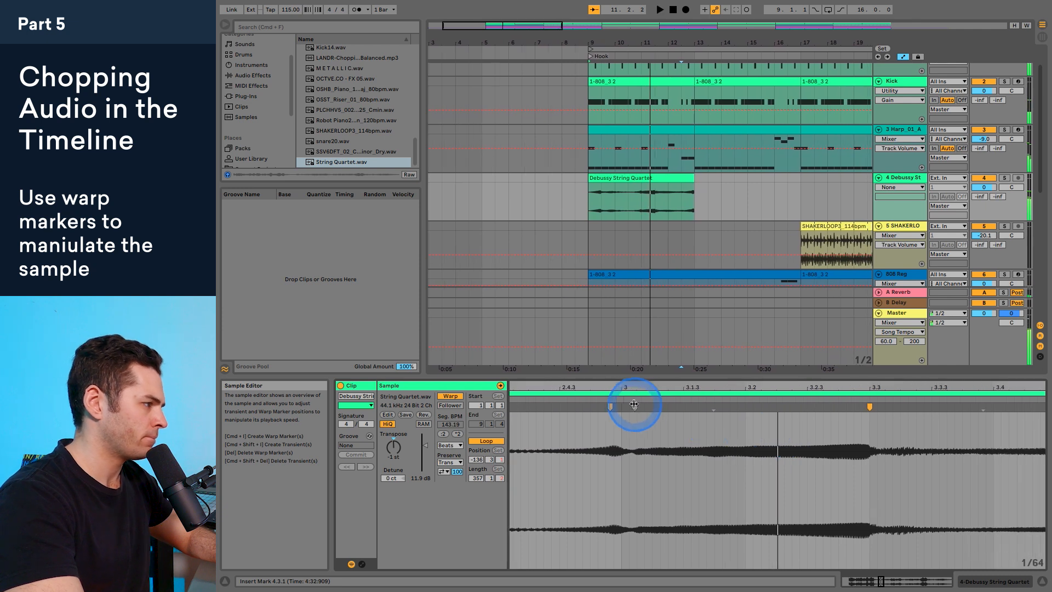
key("space")
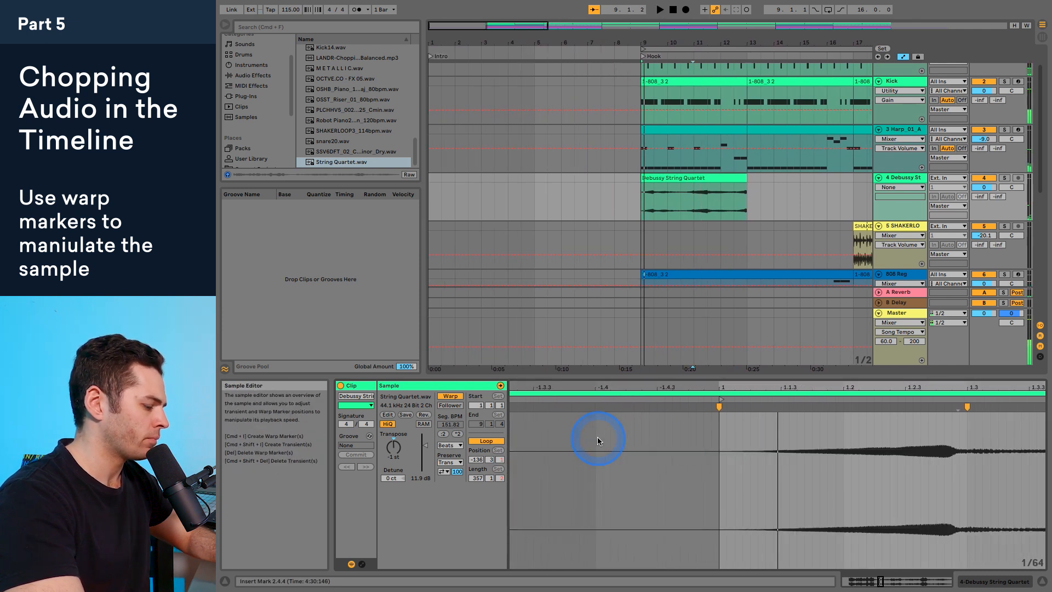
key("space")
key("space")
left_click(594, 435)
Step: Move the warp marker on the small swell before bar 3 to 3.1.1 and play the result
key("space")
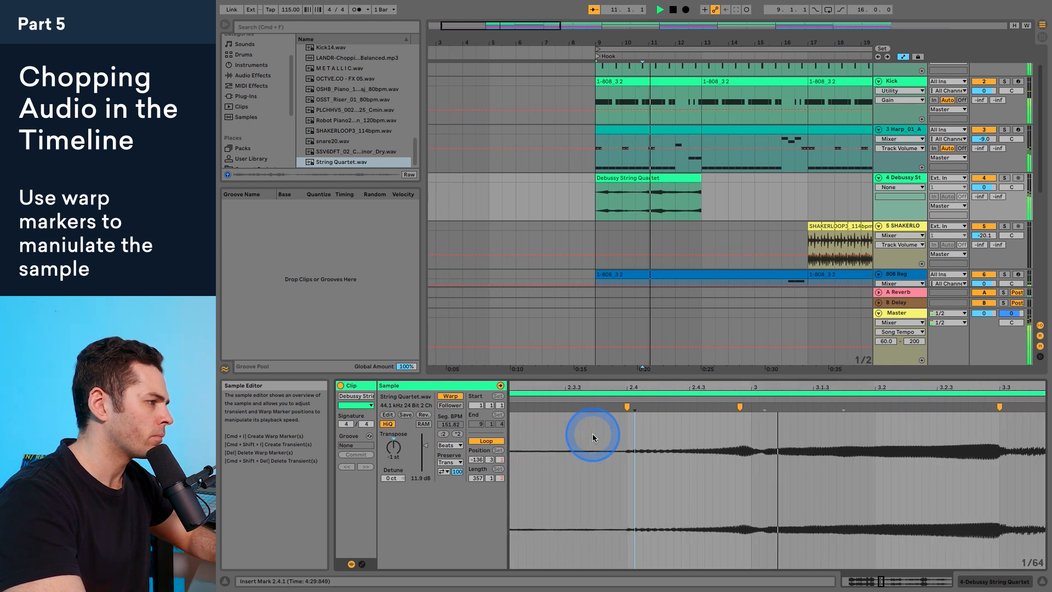
key("space")
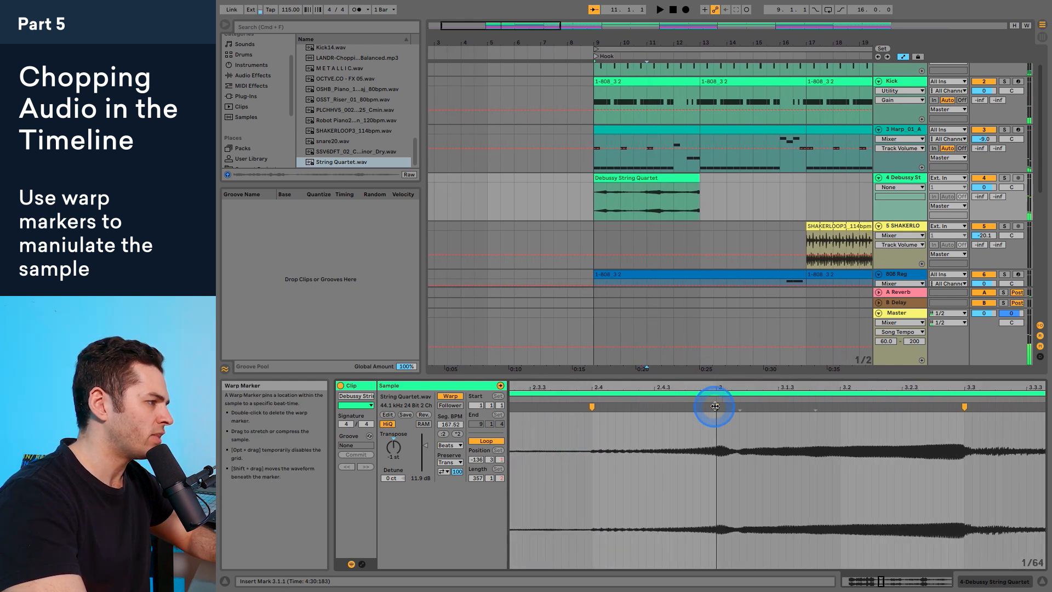
key("space")
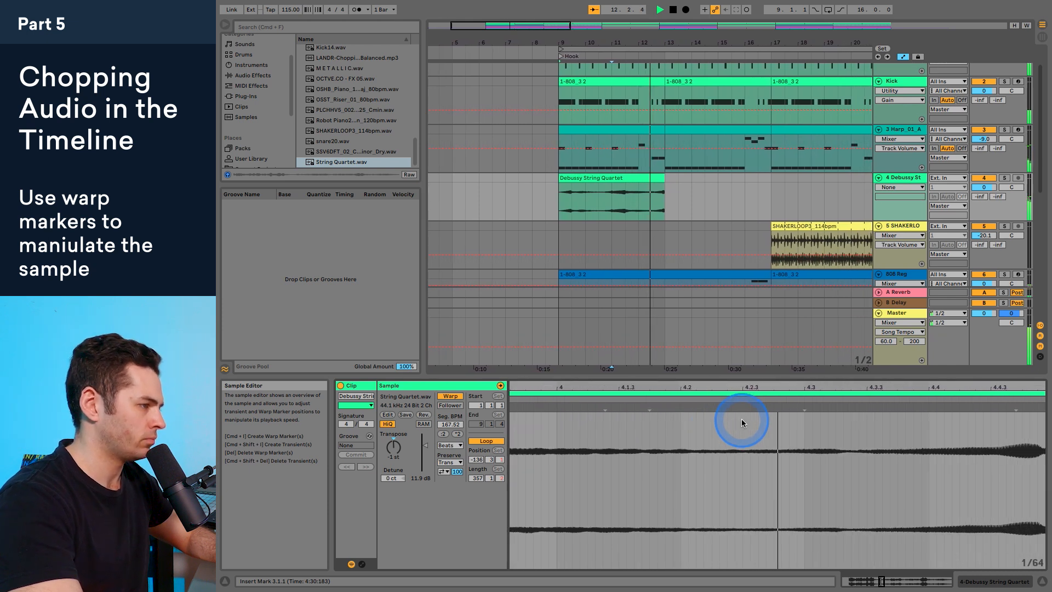
key("space")
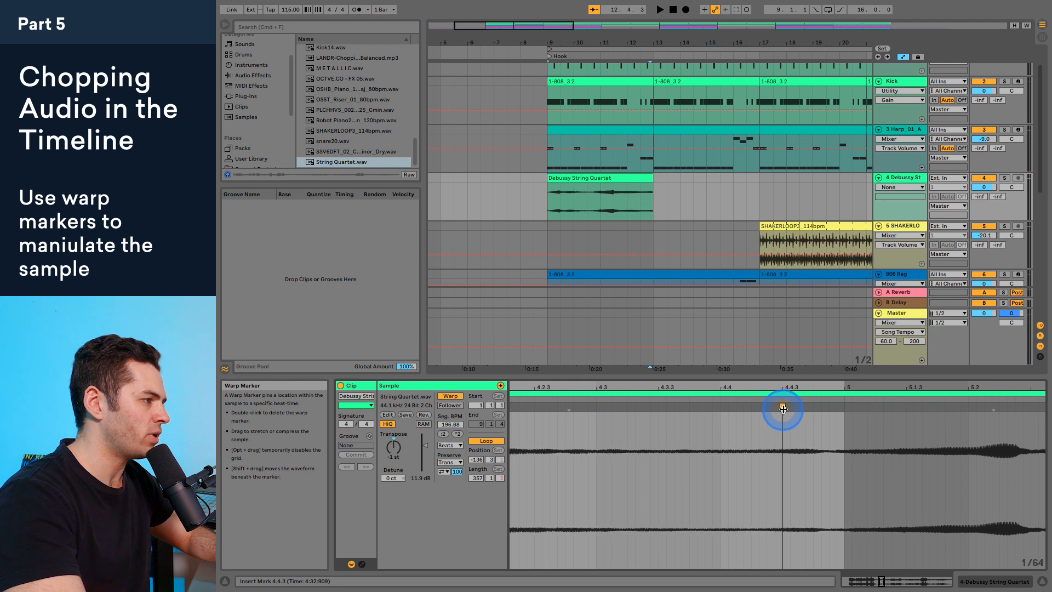
Step: Shift the warp marker before the last swell to 4.4.3 and play the end of the clip
left_click_drag(811, 408, 798, 408)
key("space")
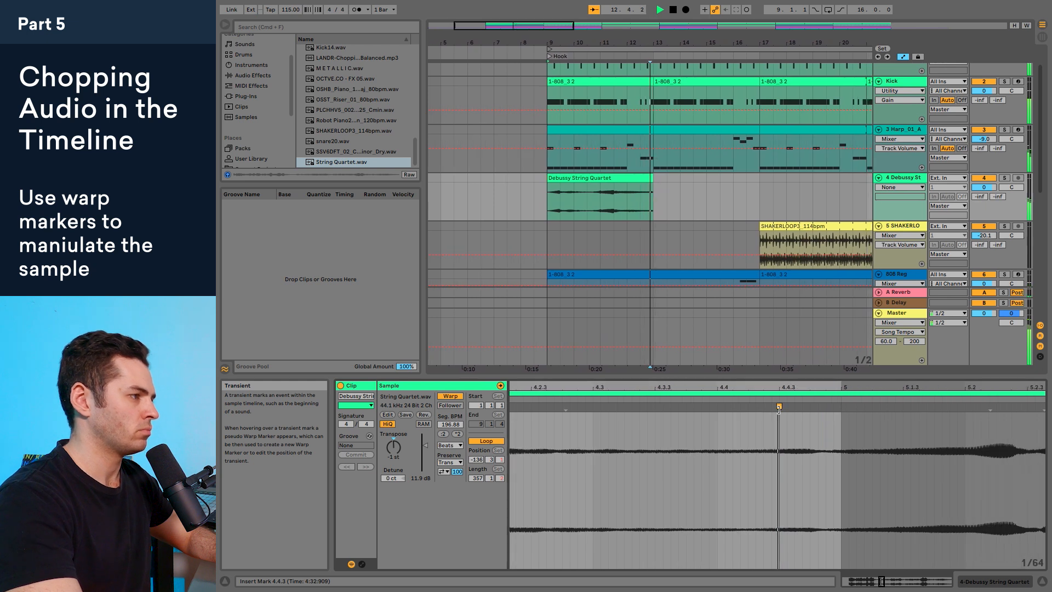
key("space")
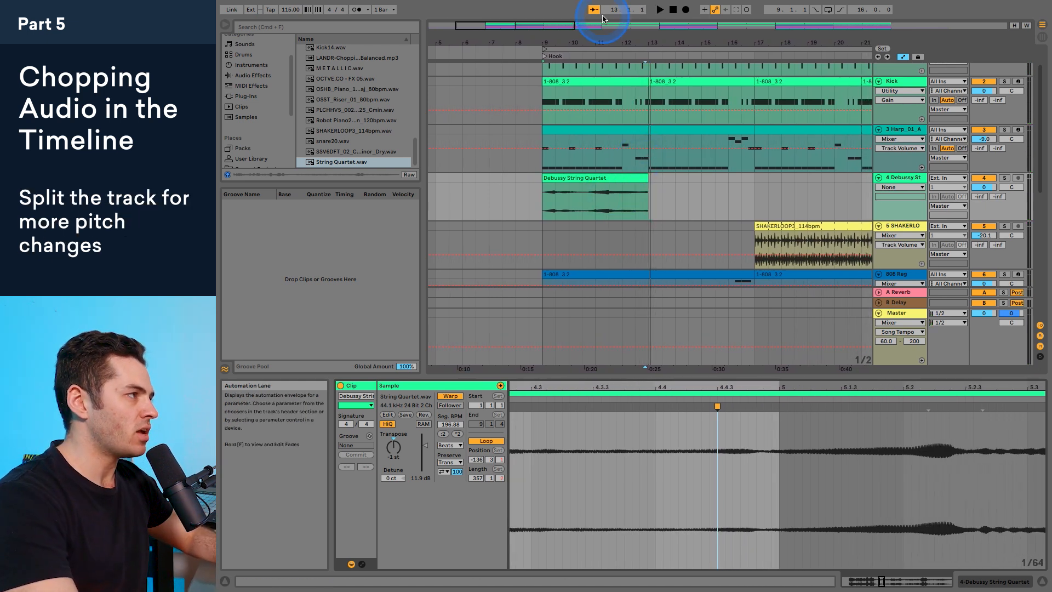
Step: Split the string quartet clip at 11.3.1, where the second swell ends
left_click_drag(611, 43, 608, 39)
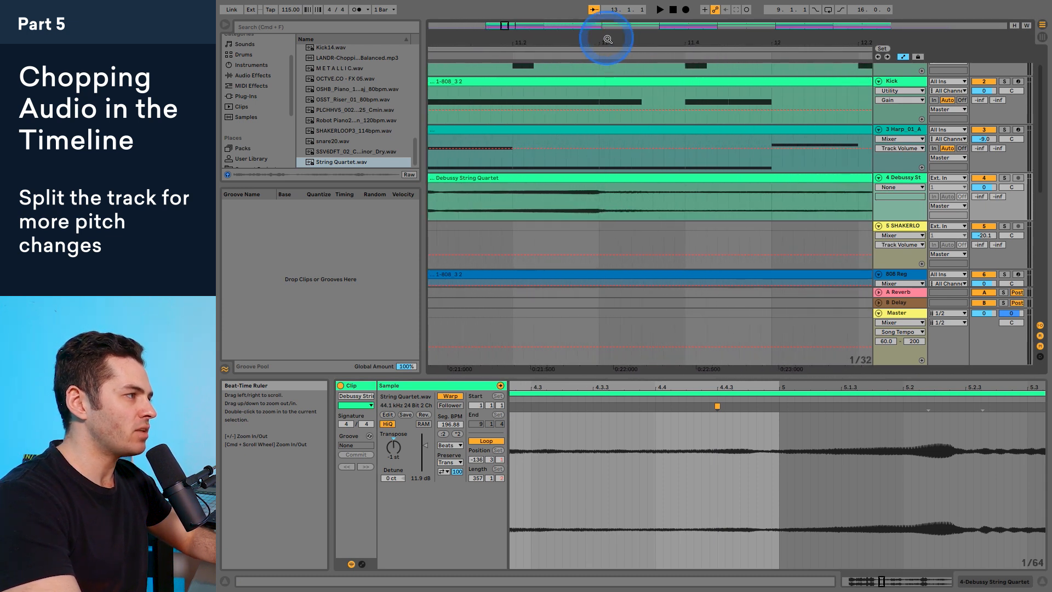
left_click(601, 192)
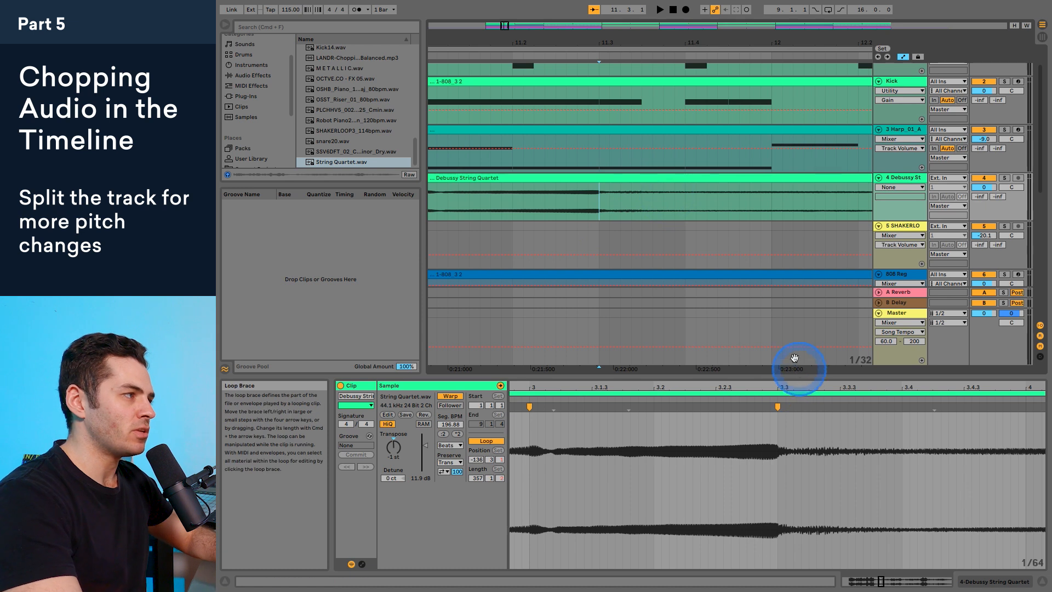
right_click(601, 190)
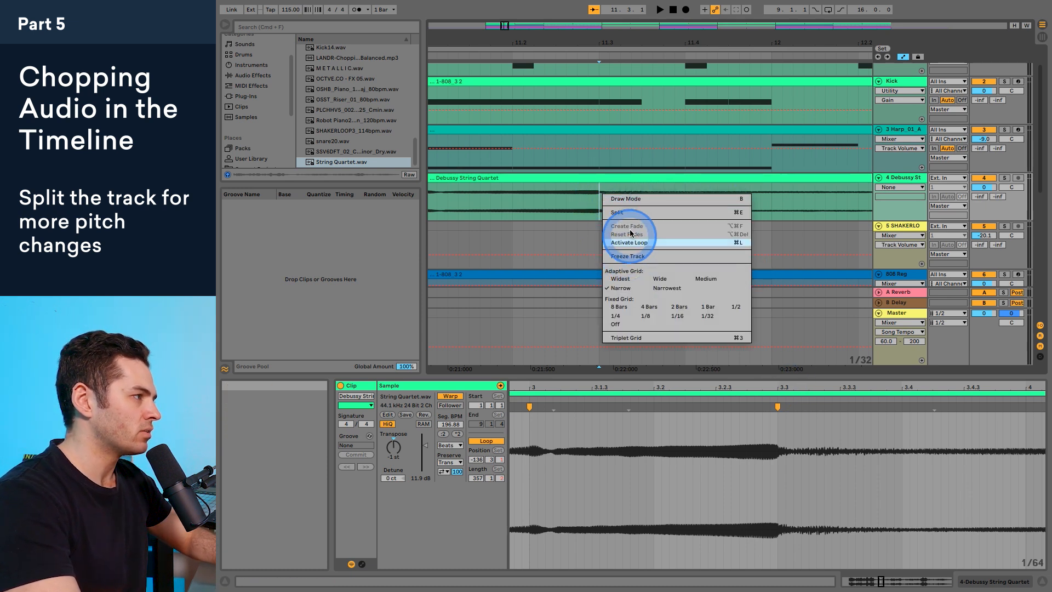
left_click(597, 191)
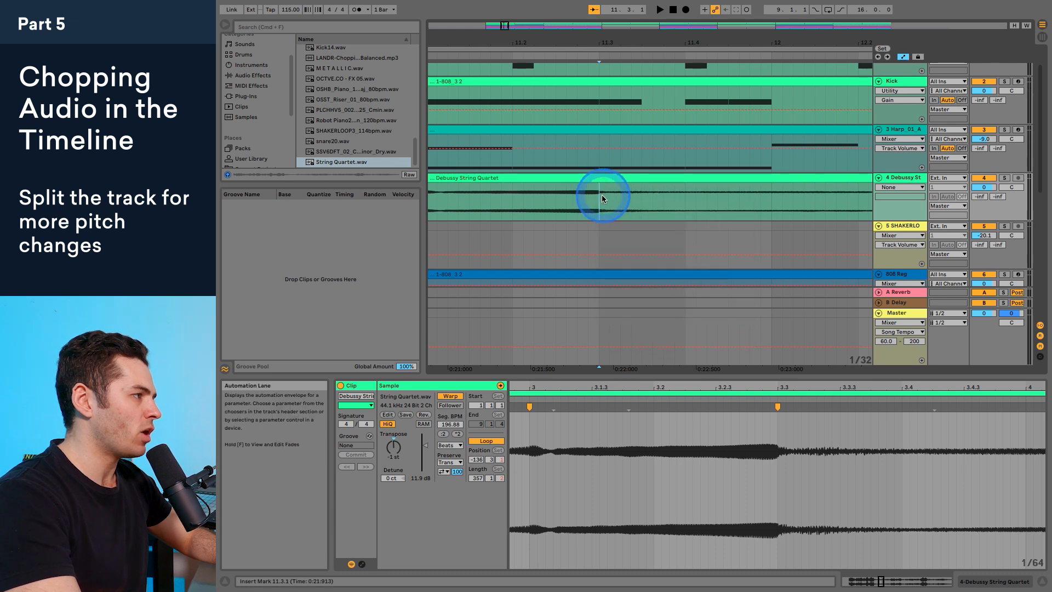
left_click_drag(603, 36, 604, 41)
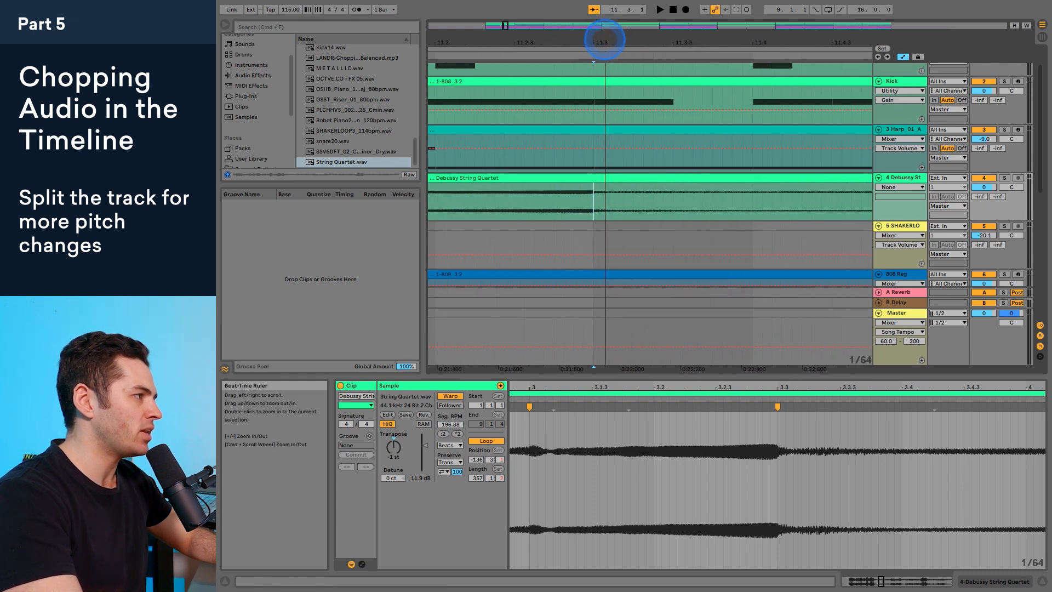
right_click(594, 203)
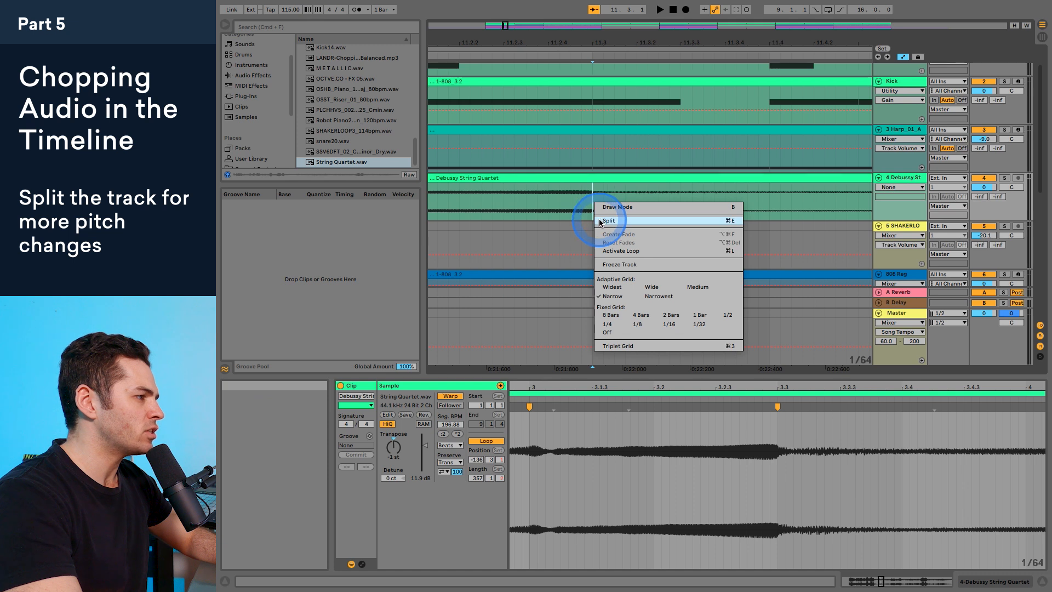
left_click(608, 221)
Step: Transpose the second part of the split string quartet clip to -2 st and audition the transition with the song
left_click(608, 178)
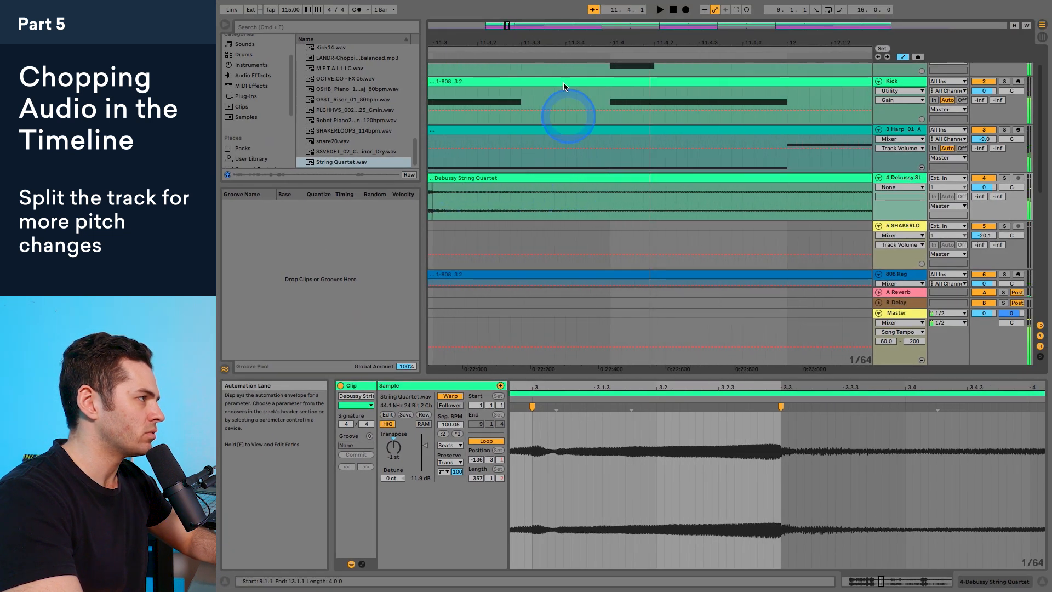
left_click_drag(557, 42, 561, 43)
left_click(516, 209)
key("space")
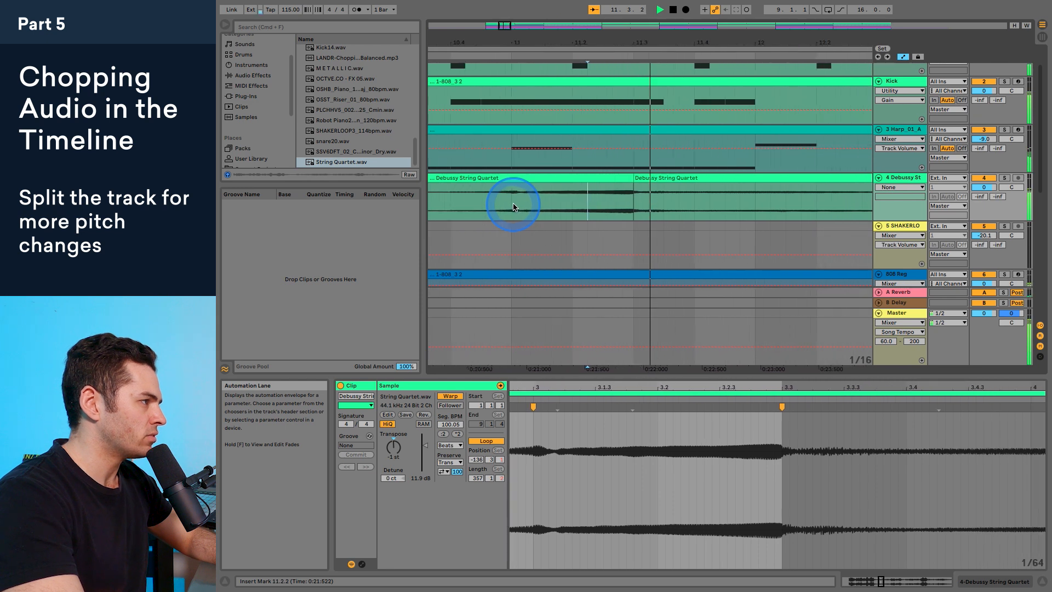
key("space")
left_click(455, 203)
key("space")
left_click(651, 270)
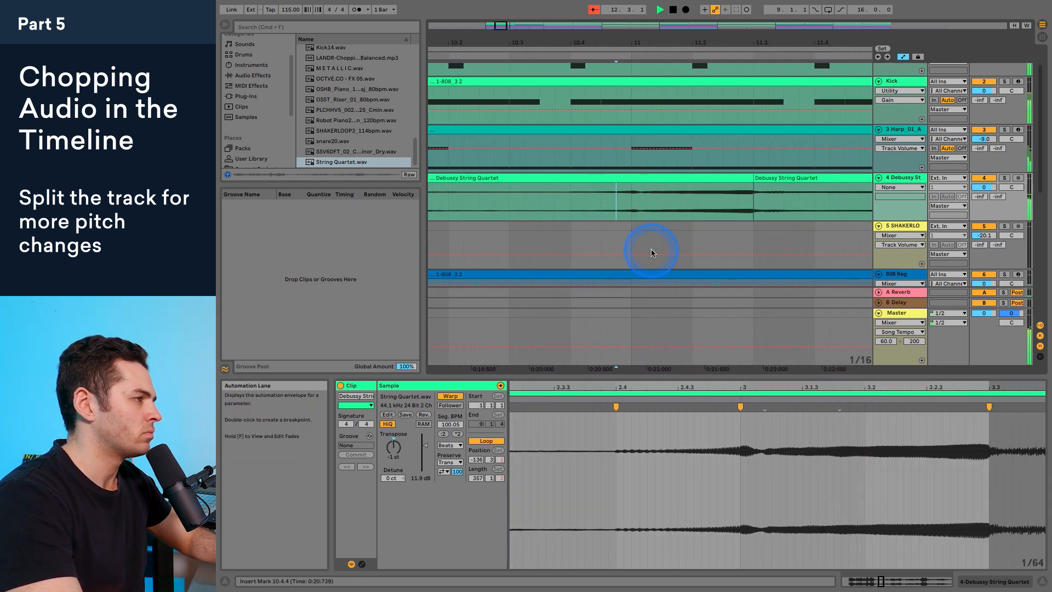
key("space")
key("space")
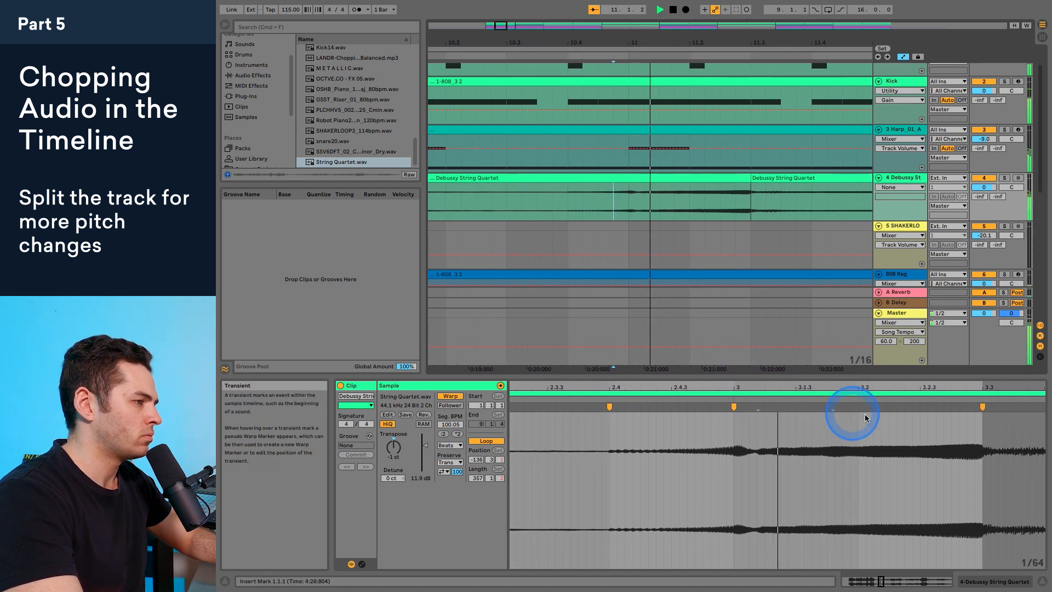
key("space")
Step: Move the warp marker before the last swell in the second string quartet clip to 4.3.4
left_click(762, 176)
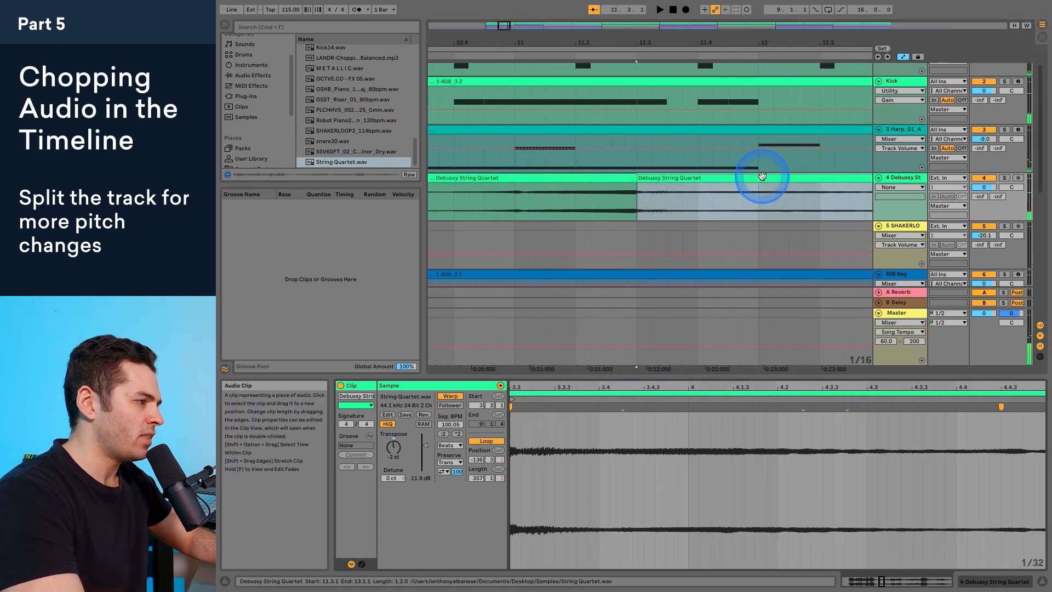
left_click_drag(1002, 406, 945, 406)
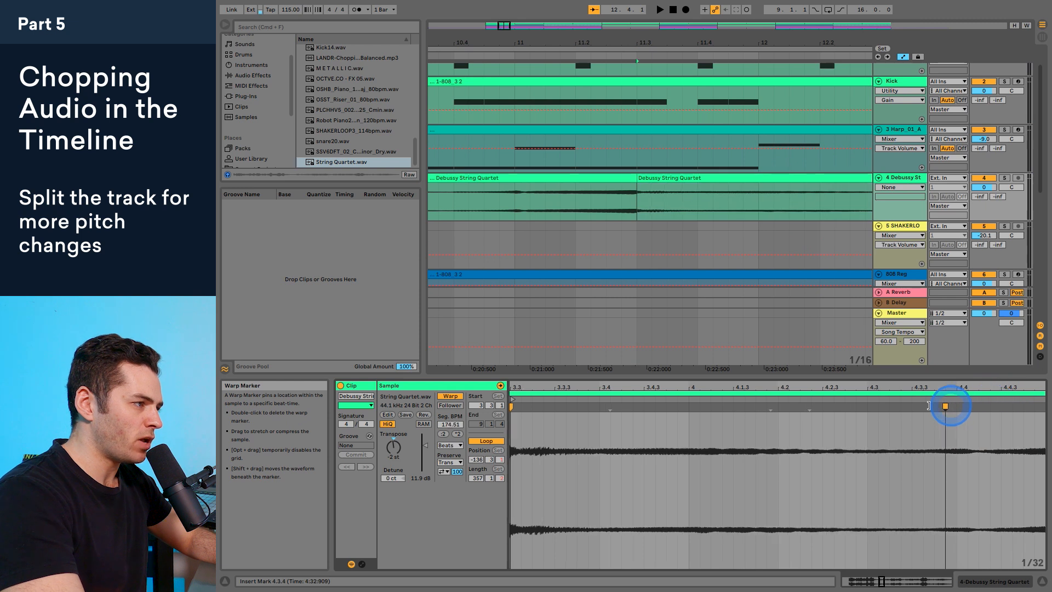
Step: Move the warp marker before the last swell in the second string quartet clip to 4.3.1 and play the clip
left_click(871, 406)
key("space")
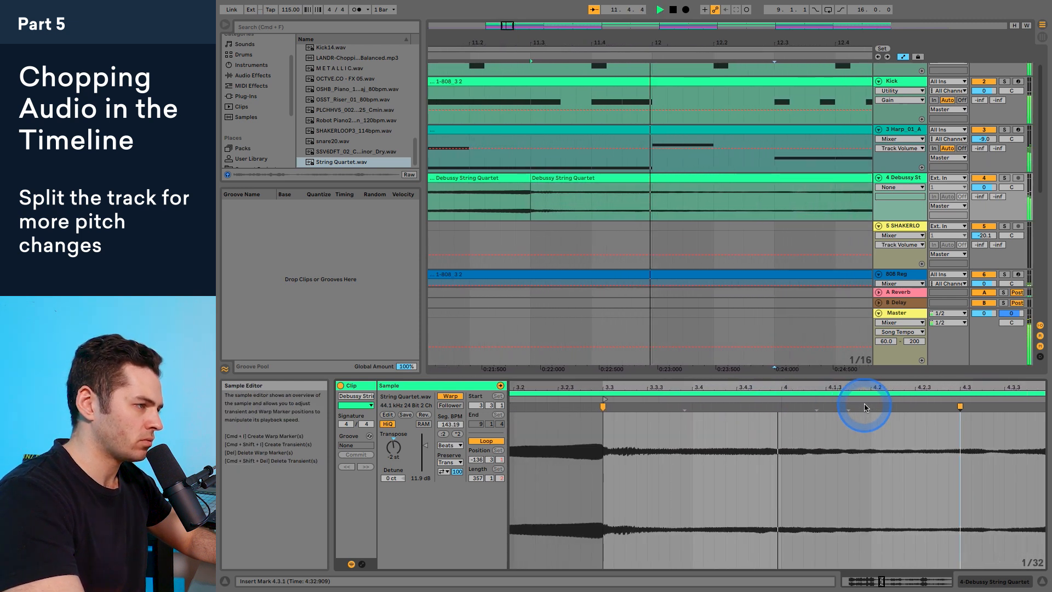
left_click(814, 395)
key("space")
Step: Insert a warp marker at 5.1.1 at the peak of the last swell and audition the second string quartet clip
left_click(759, 407)
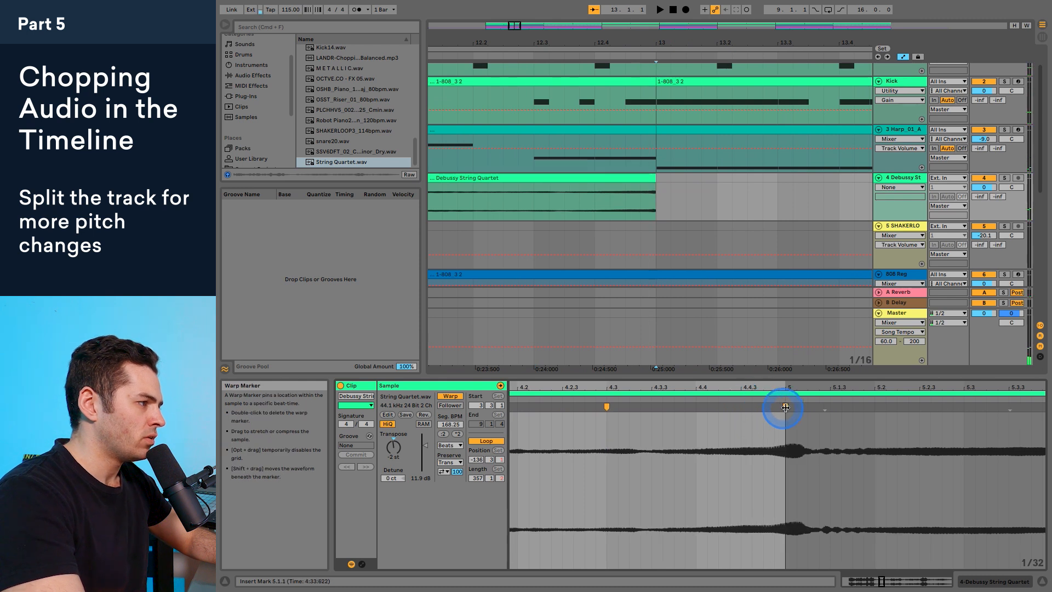
left_click(655, 395)
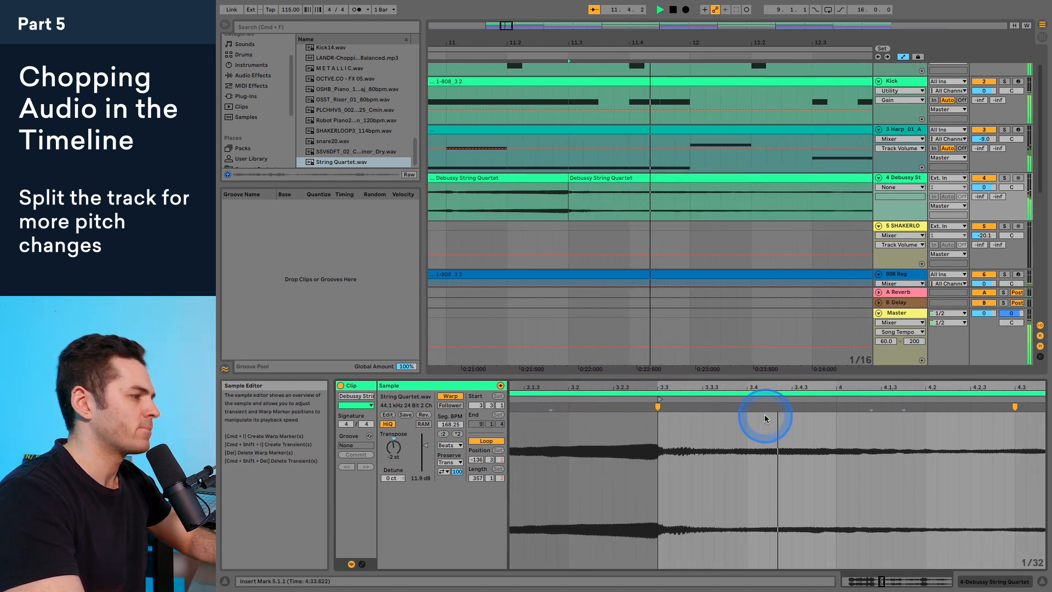
key("space")
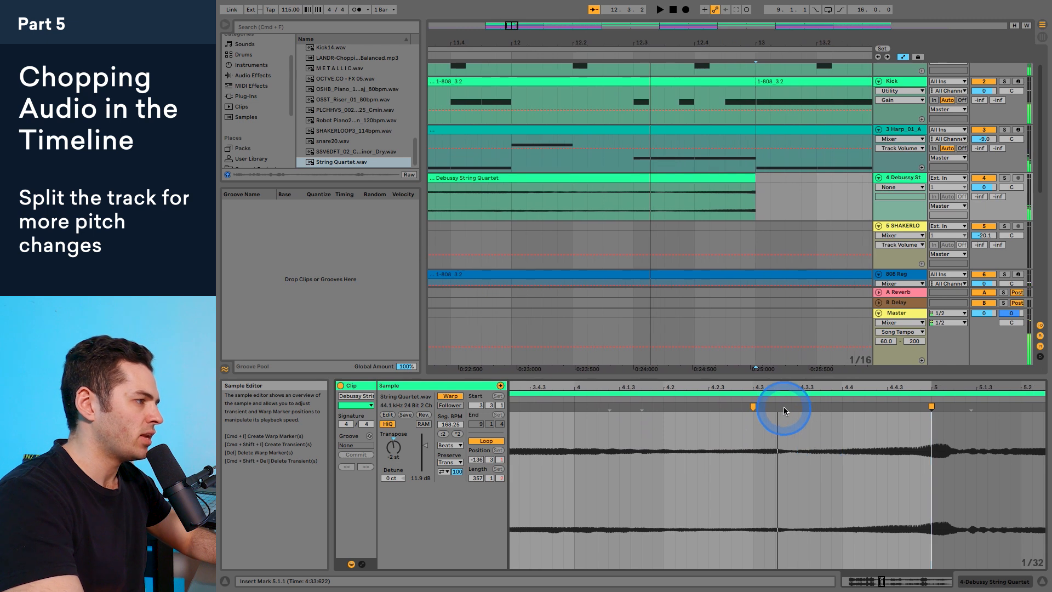
Step: Replace the warp marker before the last swell with a new one positioned at 4.3.1 and audition the result
left_click(754, 407)
double_click(805, 406)
left_click_drag(810, 406, 751, 407)
key("space")
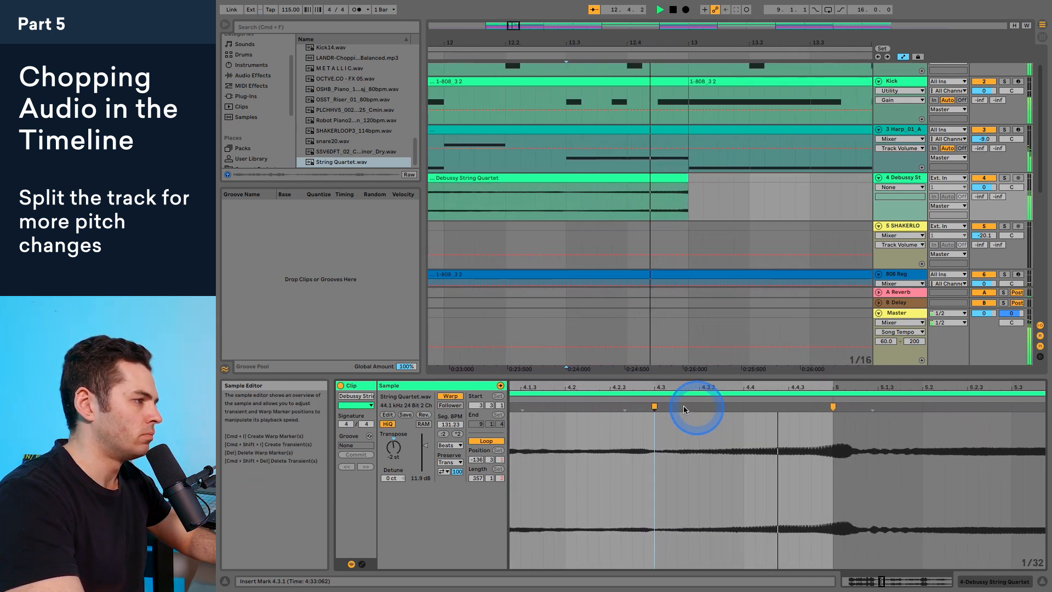
key("space")
key("space")
key("space")
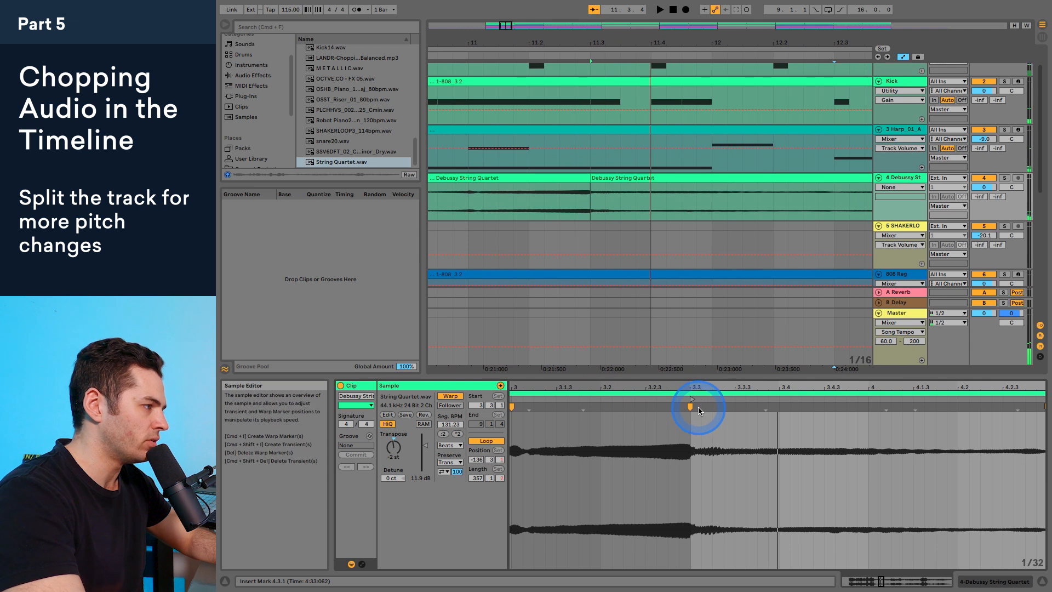
Step: Insert a warp marker just after 3.3.1 in the second clip and play the transition from the first clip
double_click(688, 406)
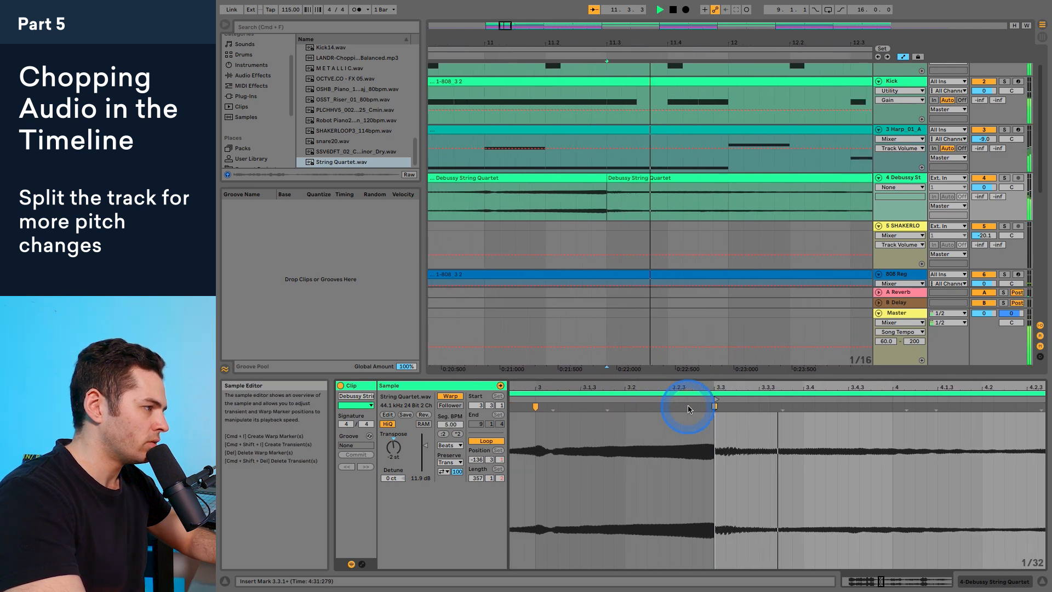
key("space")
left_click(482, 190)
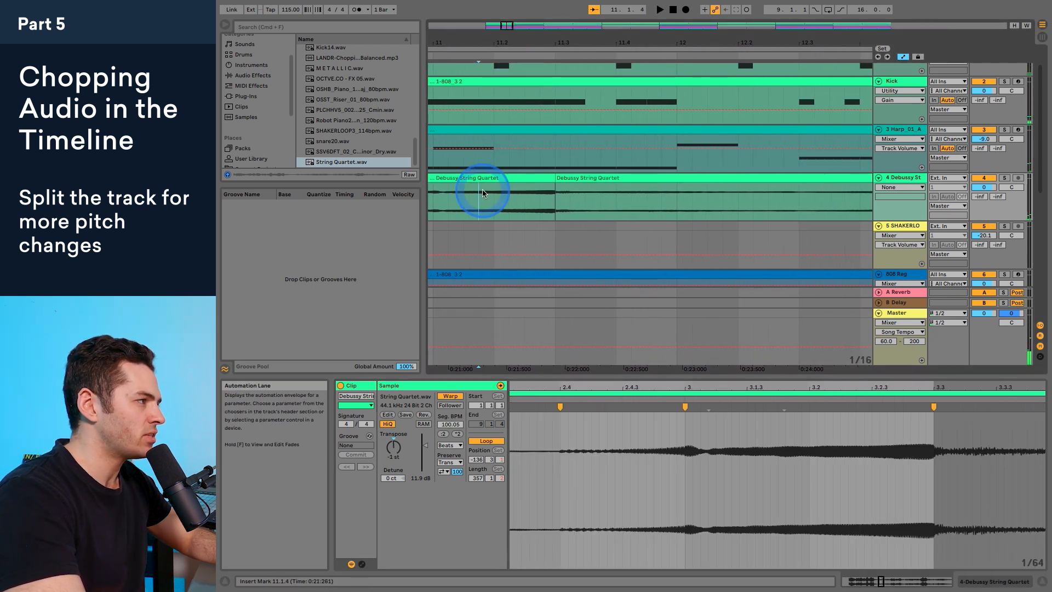
scroll(479, 189, "left", 2)
left_click(534, 53)
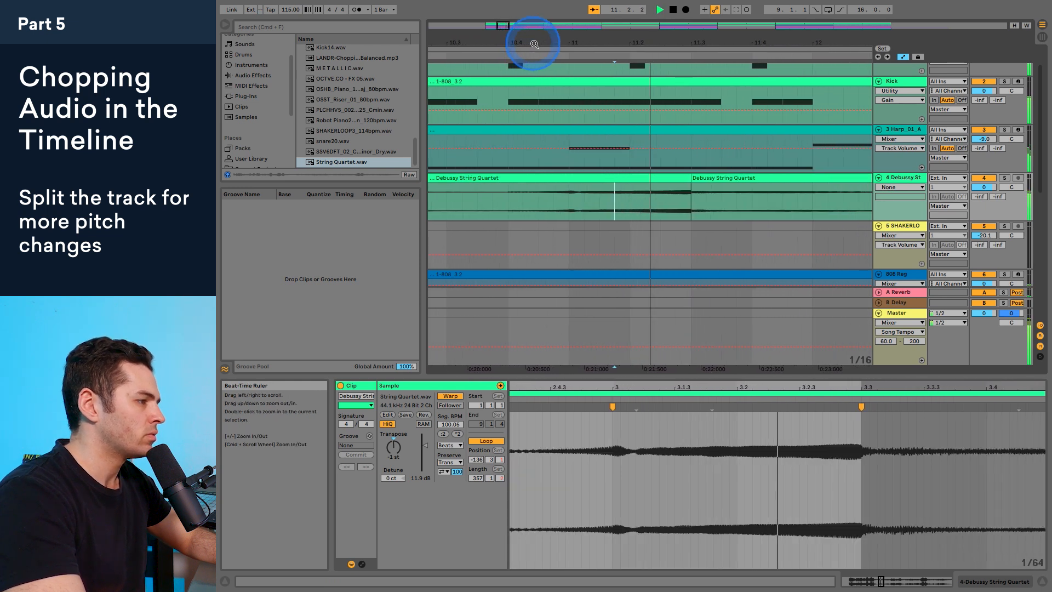
key("space")
key("space")
Step: Add a warp marker near 3.3.4 in the second string quartet clip, move it to 3.4.1 and play the clip
key("space")
left_click(637, 190)
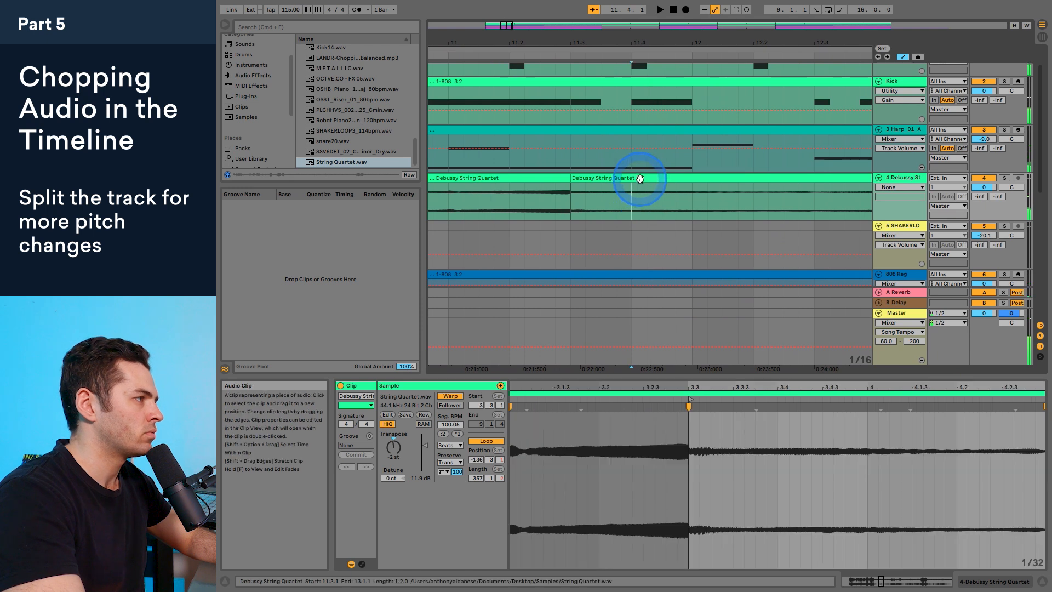
key("space")
key("space")
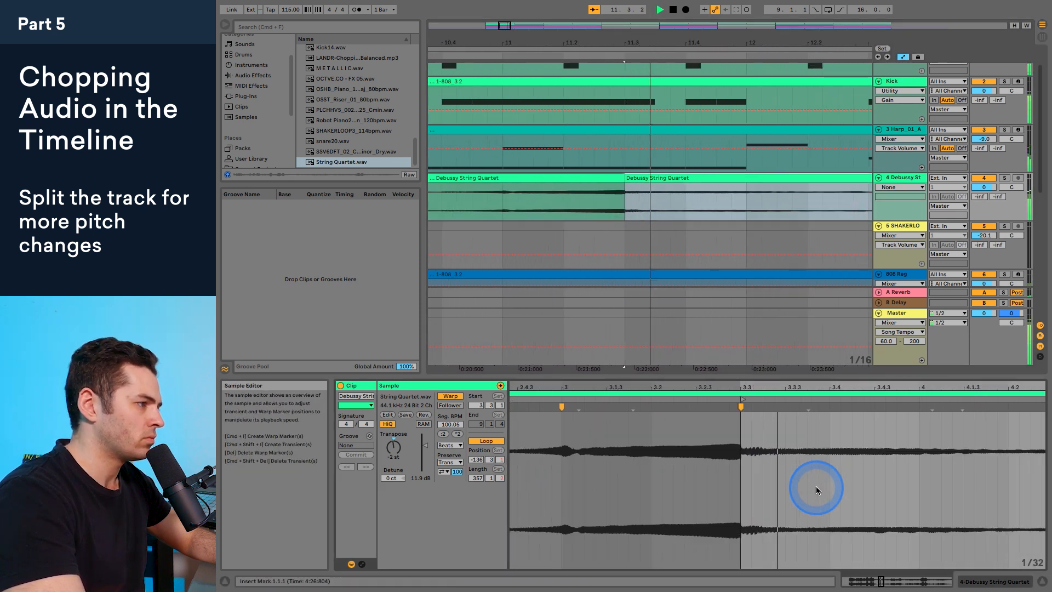
double_click(731, 408)
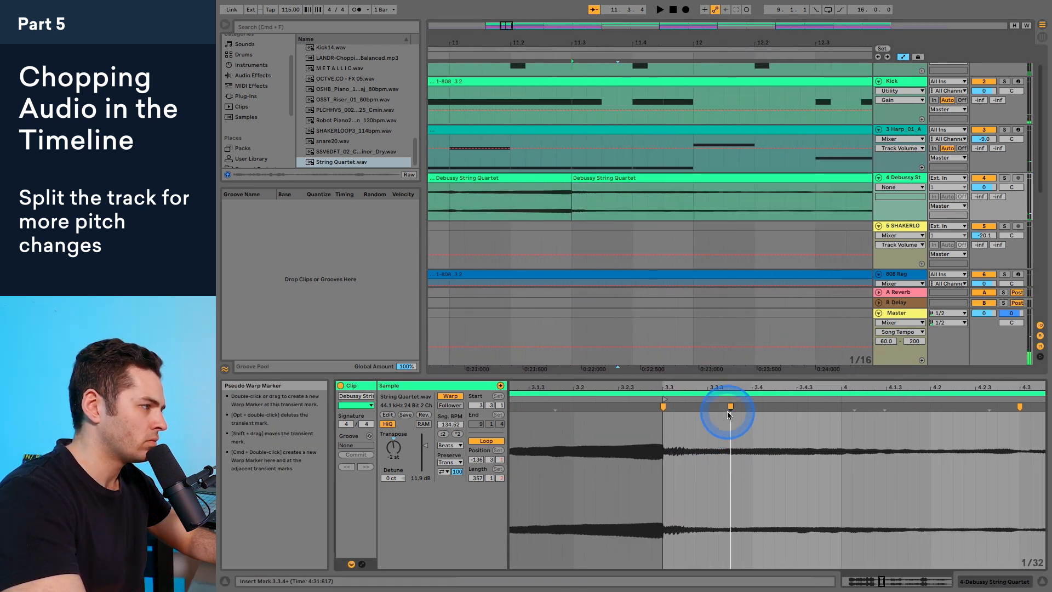
double_click(759, 407)
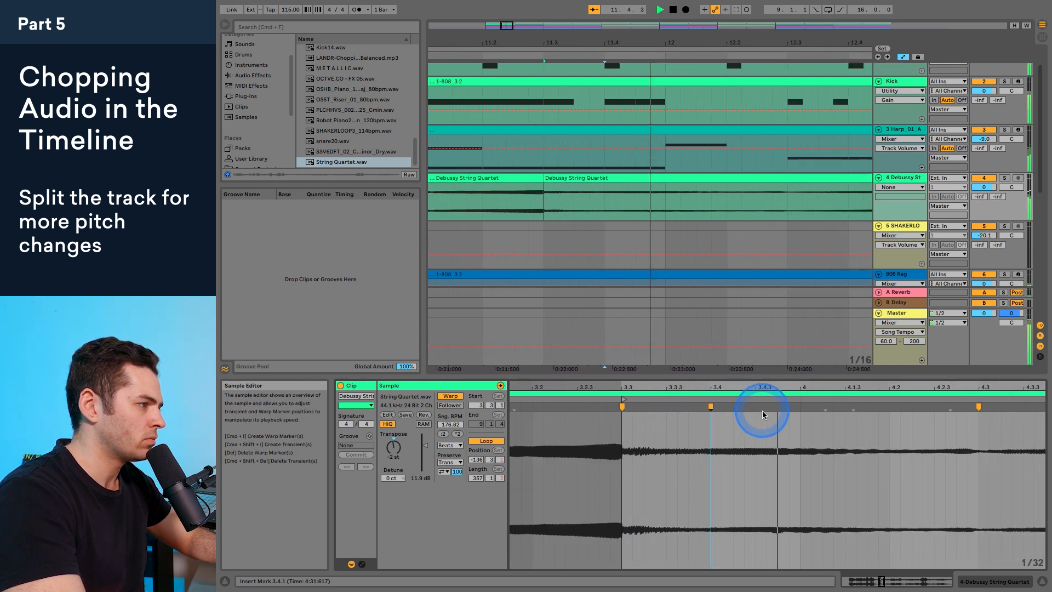
left_click_drag(750, 385, 749, 386)
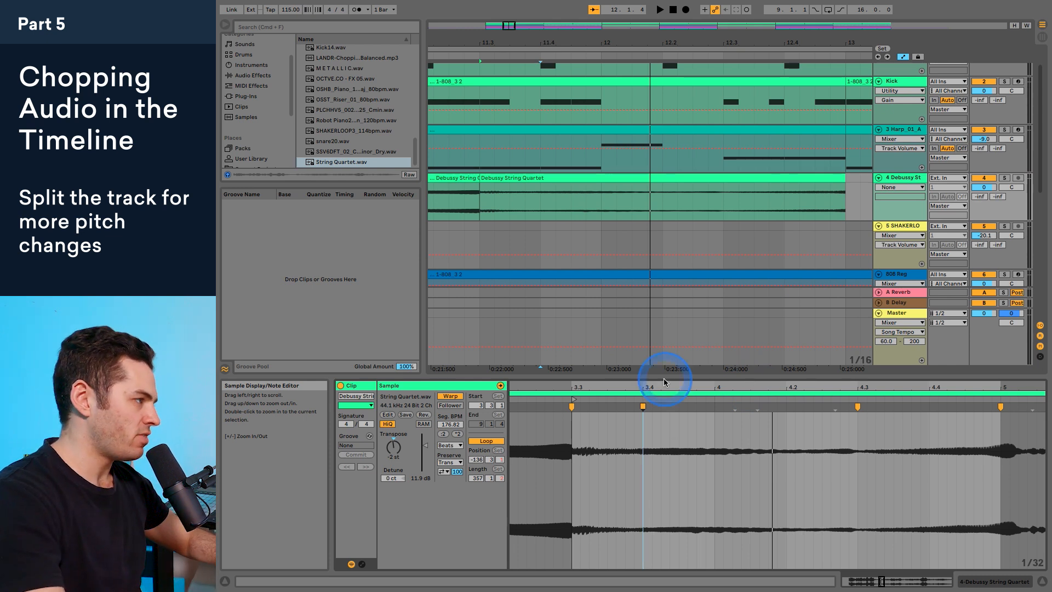
Step: Play the Hook from bar 9 and lower the string quartet track volume to -6.4 dB
left_click_drag(639, 27, 637, 37)
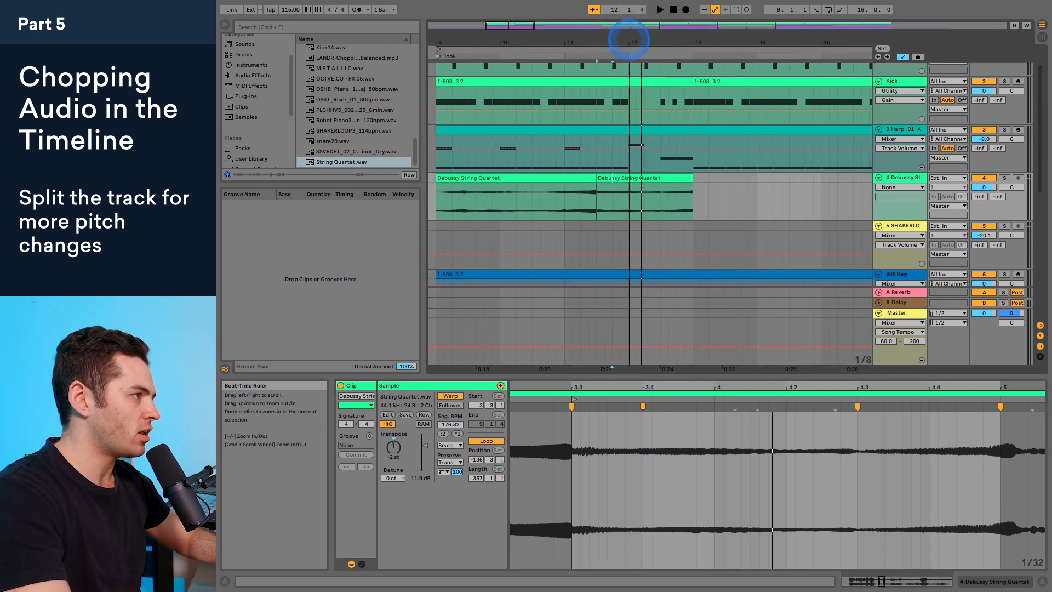
left_click_drag(629, 40, 620, 35)
left_click(460, 193)
key("space")
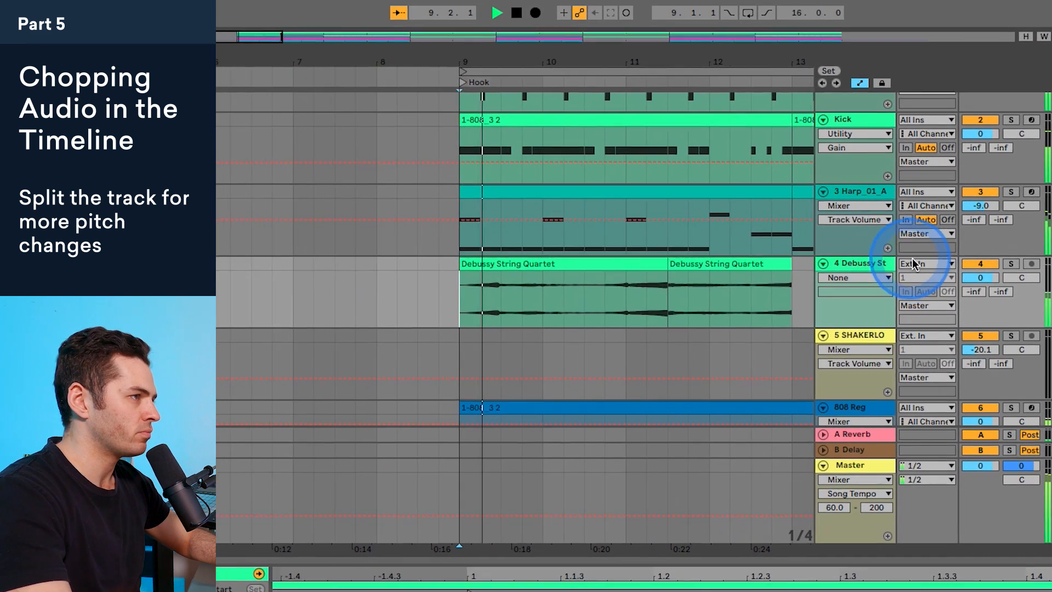
left_click_drag(978, 276, 977, 280)
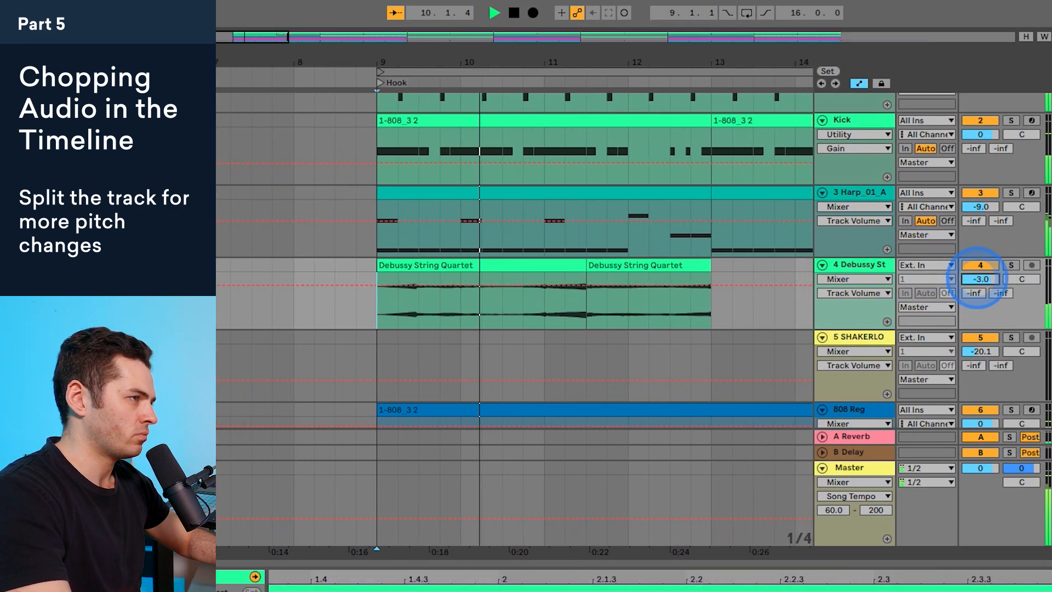
key("space")
Step: Consolidate the two string quartet clips between bars 9 and 13 into one clip
left_click_drag(385, 62, 385, 58)
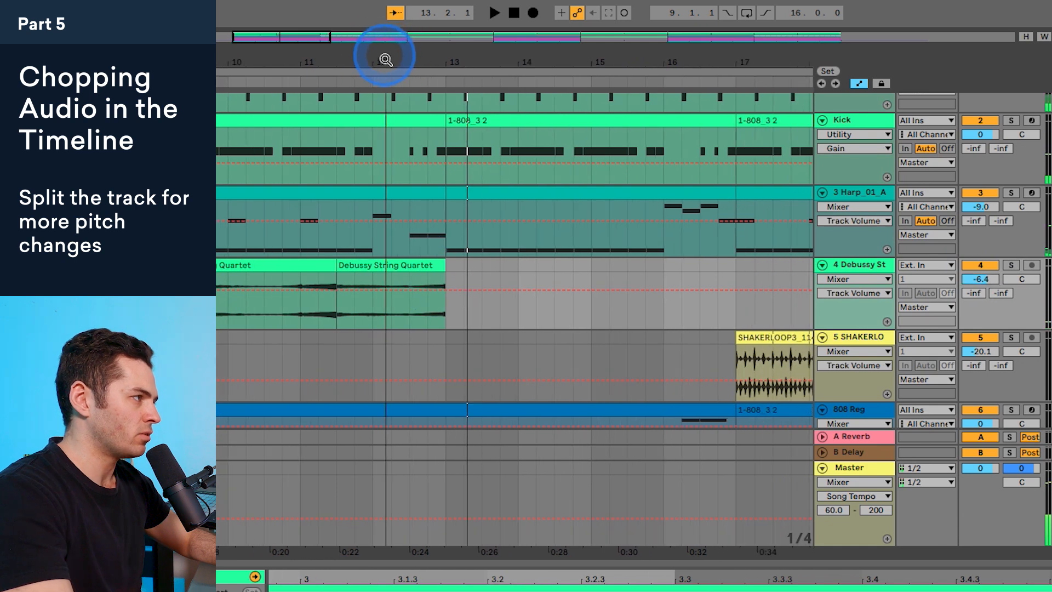
left_click(293, 269)
left_click(371, 268, "shift")
right_click(372, 269)
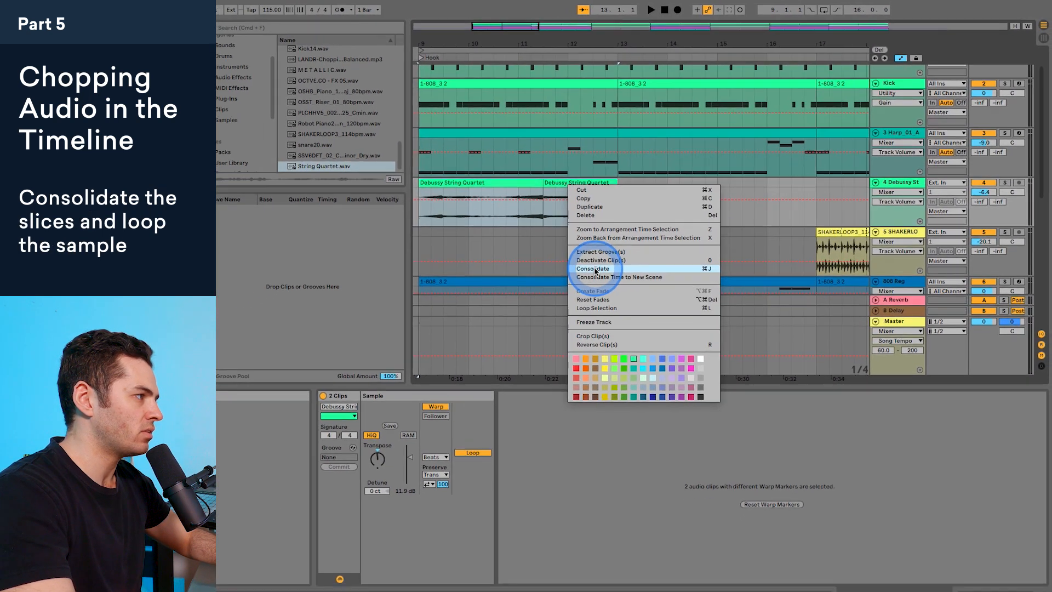
left_click(548, 299)
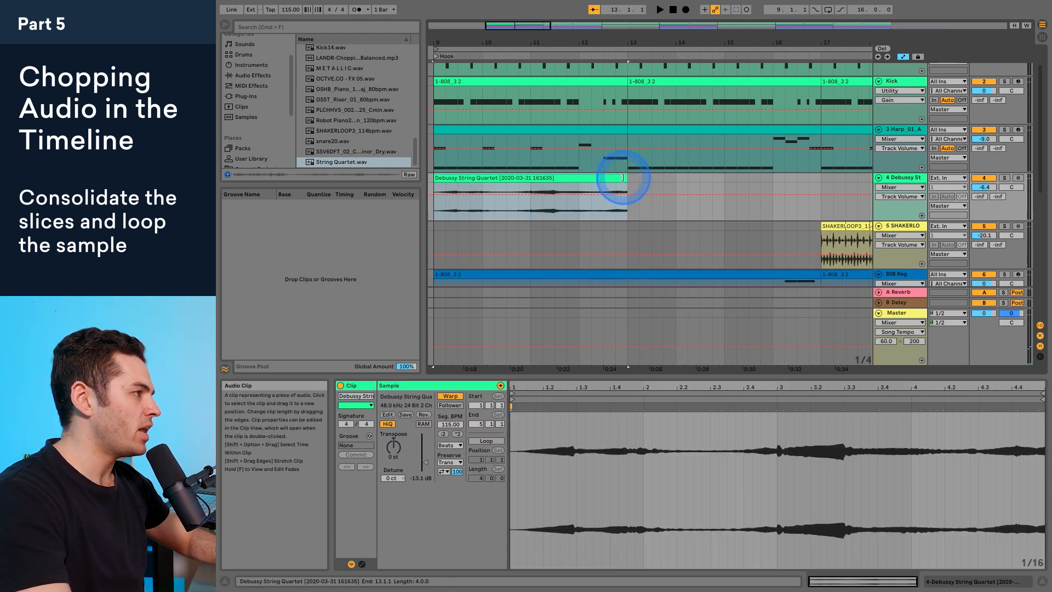
Step: Turn on looping for the consolidated string quartet clip, extend it to bar 17 and play it
left_click(482, 441)
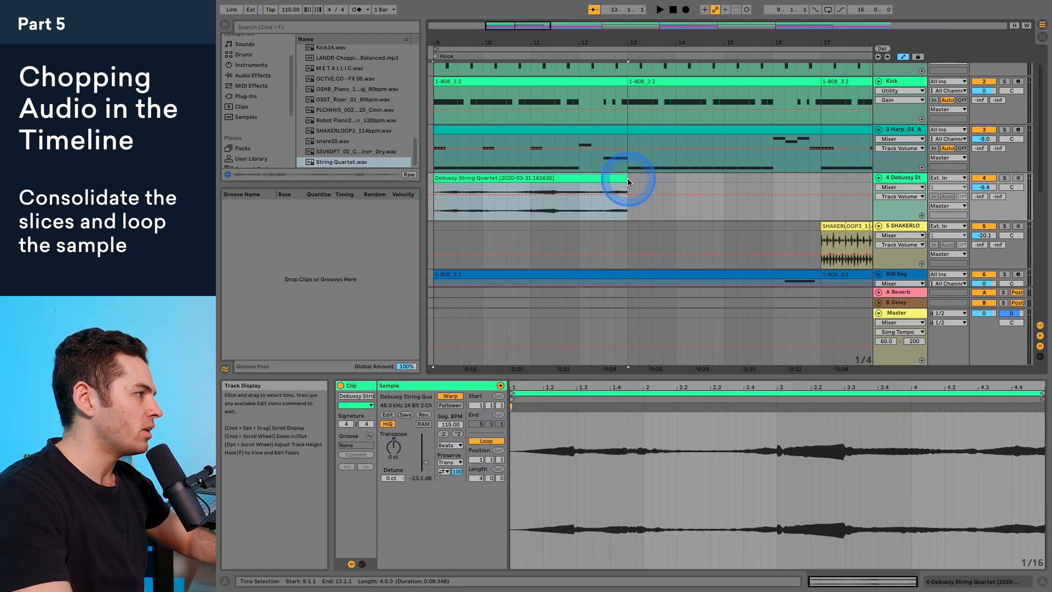
left_click_drag(647, 176, 818, 174)
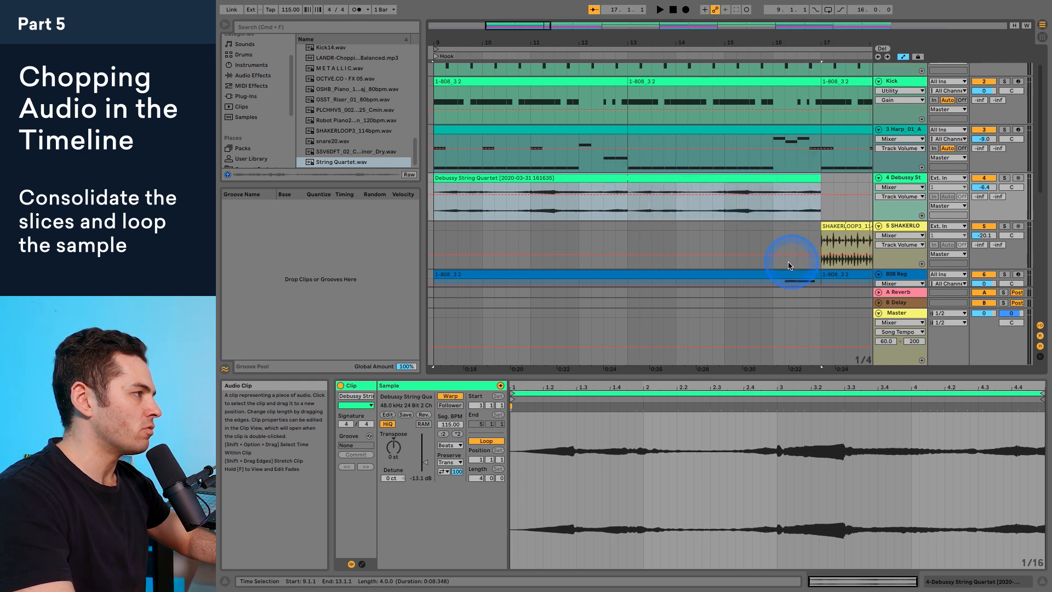
key("space")
Step: Add the Reverb audio effect to the string quartet track and play the track soloed
left_click_drag(776, 40, 690, 38)
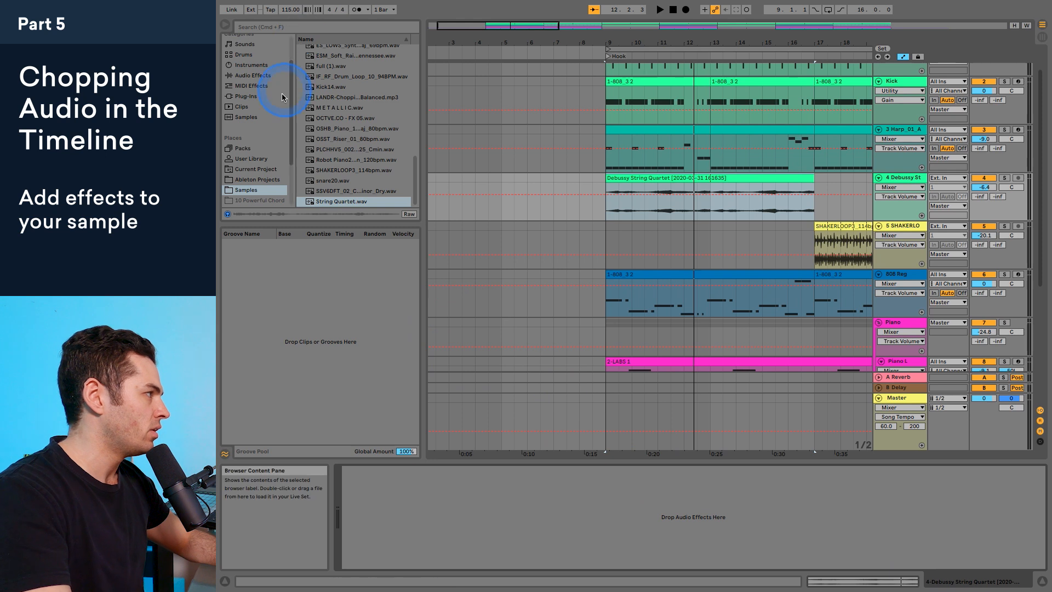
left_click(253, 76)
scroll(348, 180, "down", 5)
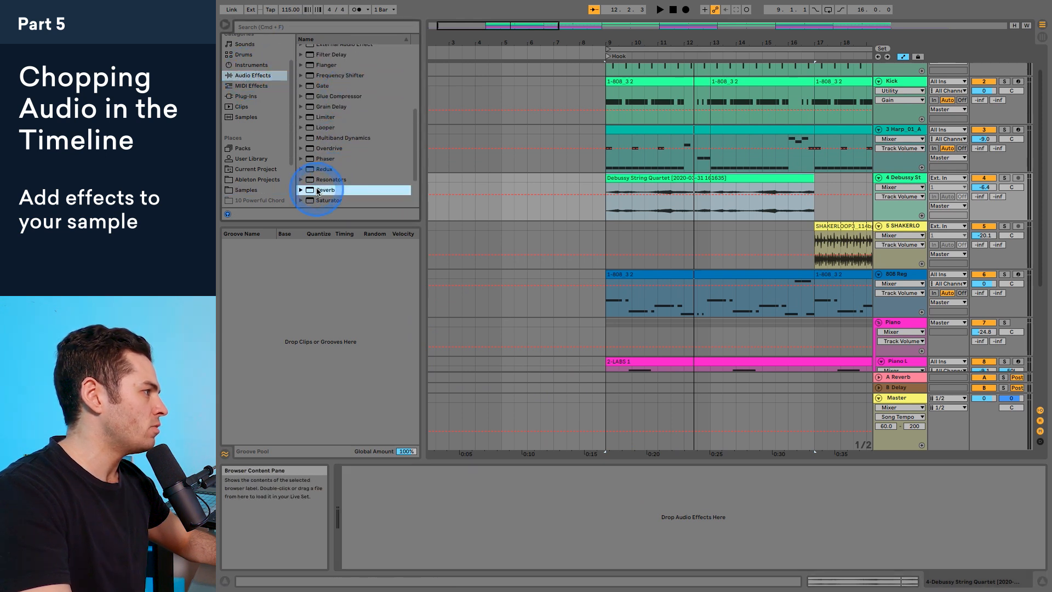
left_click_drag(523, 507, 524, 507)
key("space")
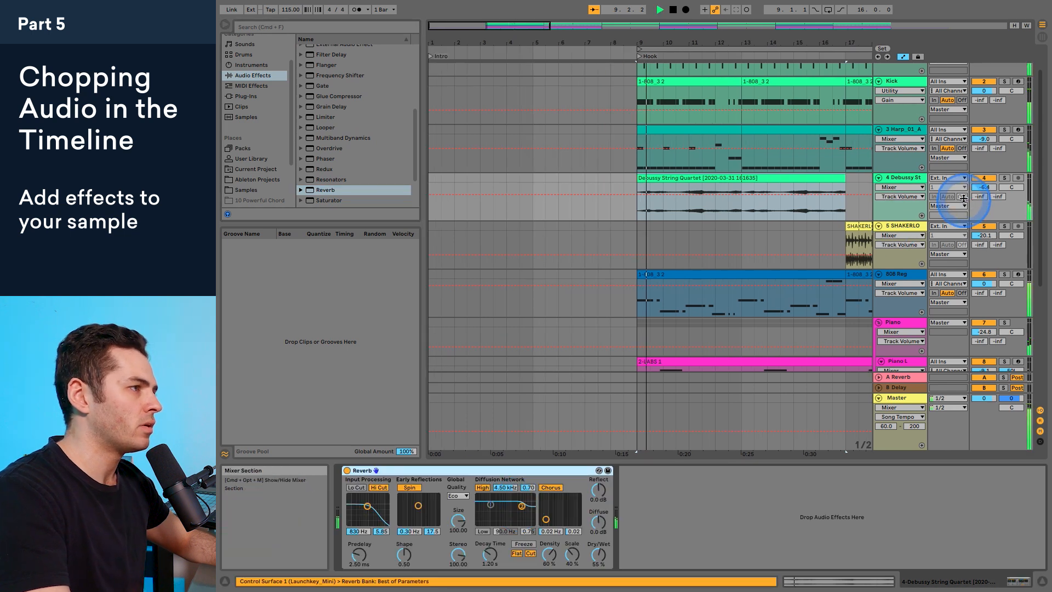
left_click(1005, 178)
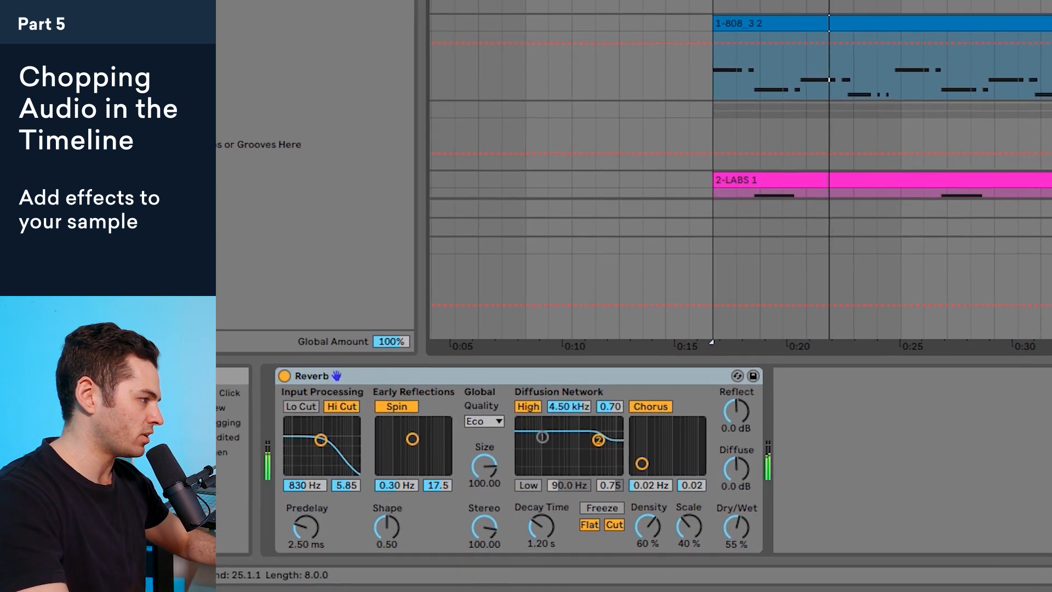
Step: Set the Reverb's input filter to 3.61 kHz with a bandwidth of 1.21 and its Dry/Wet to 87%
left_click_drag(737, 528, 740, 521)
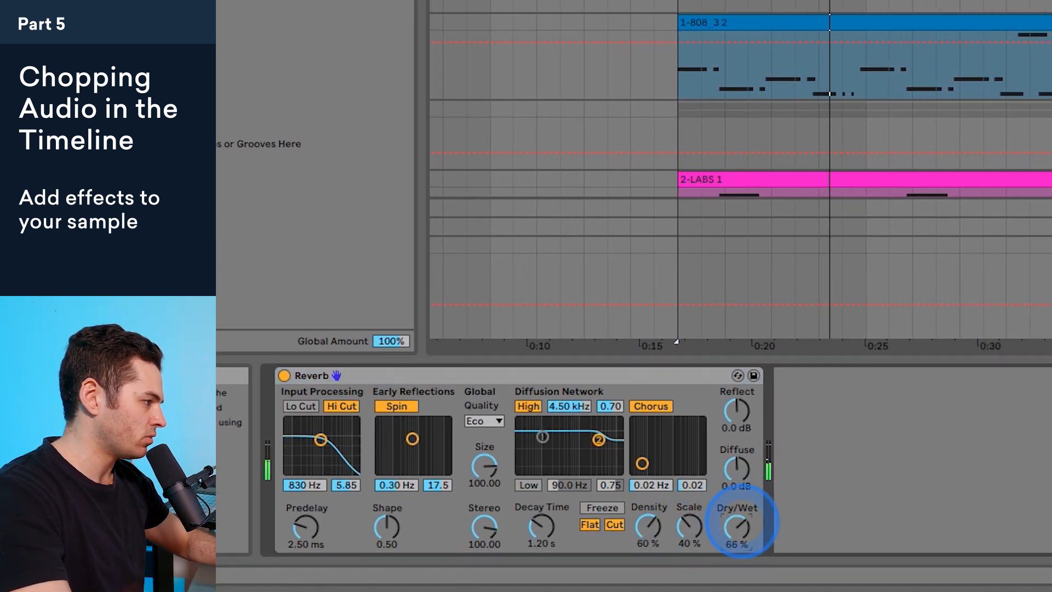
left_click_drag(321, 440, 337, 466)
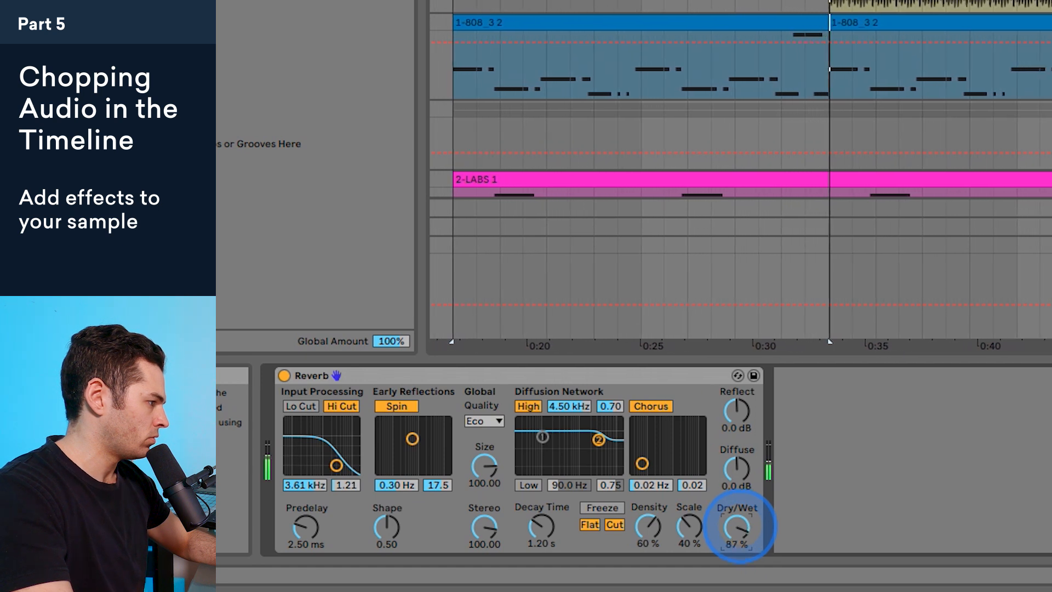
key("space")
key("space")
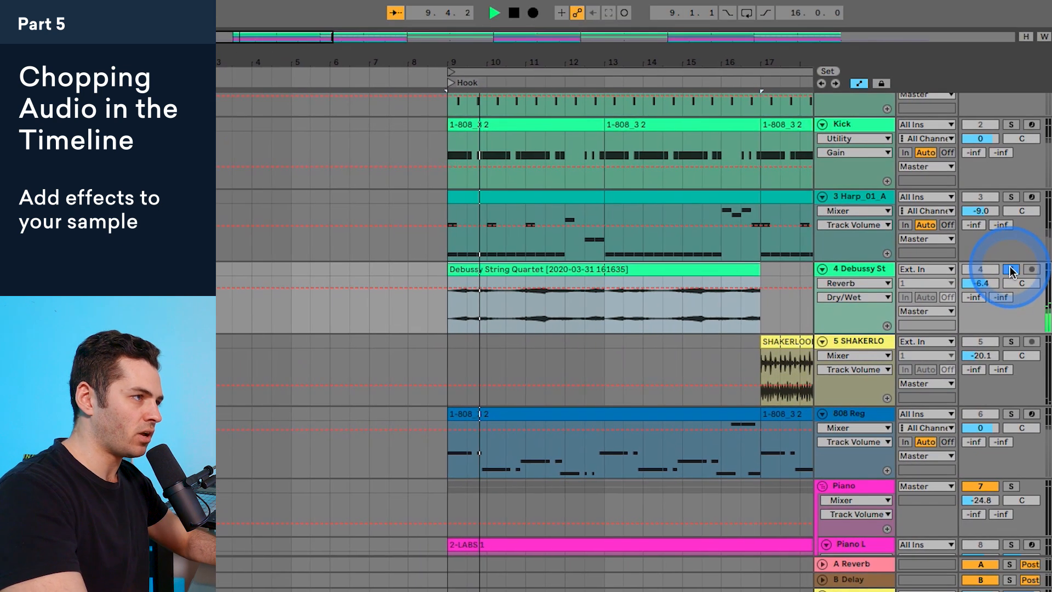
Step: Play the Hook with the string quartet unsoloed and raise its track volume to -1.8 dB
left_click(1011, 270)
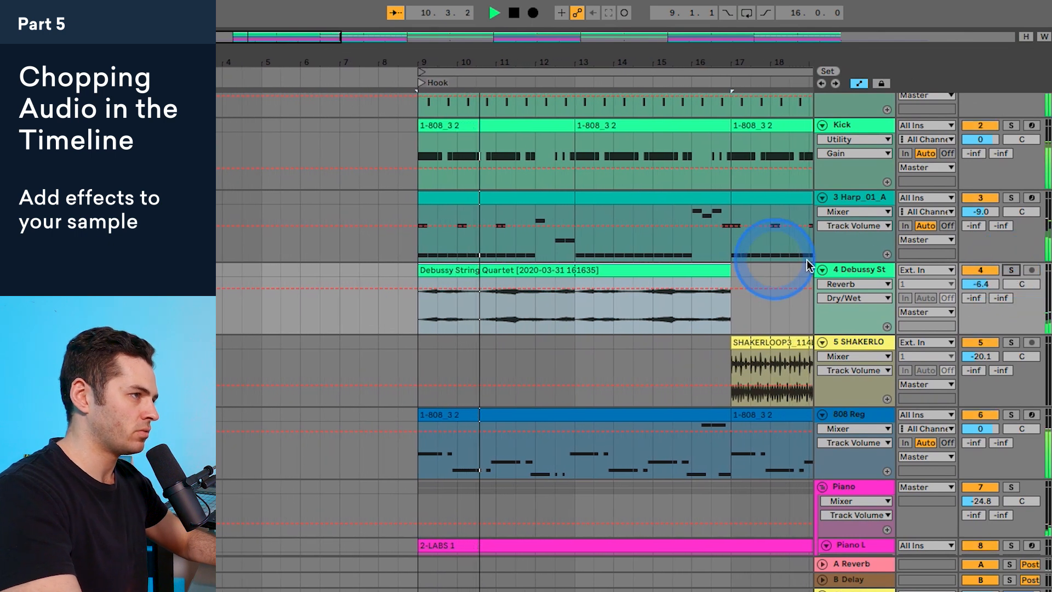
mouse_move(970, 292)
left_mouse_down()
mouse_move(971, 277)
mouse_move(981, 281)
left_mouse_up()
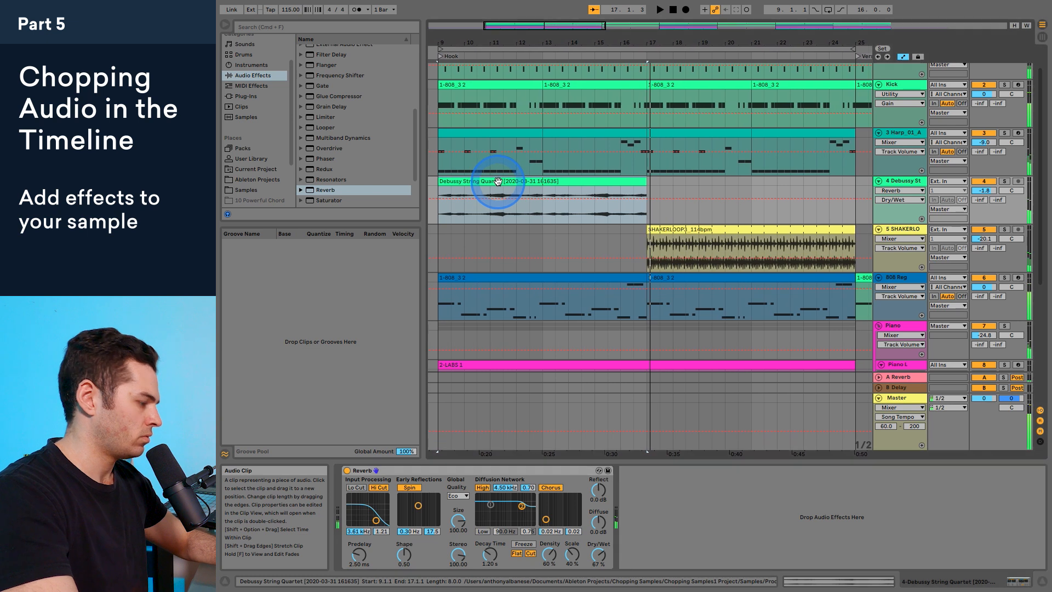
Step: Duplicate the string quartet clip so the copy fills bars 17 to 25, and play the arrangement
key("super+d")
left_click_drag(735, 39, 615, 35)
key("space")
left_click_drag(693, 42, 564, 40)
key("space")
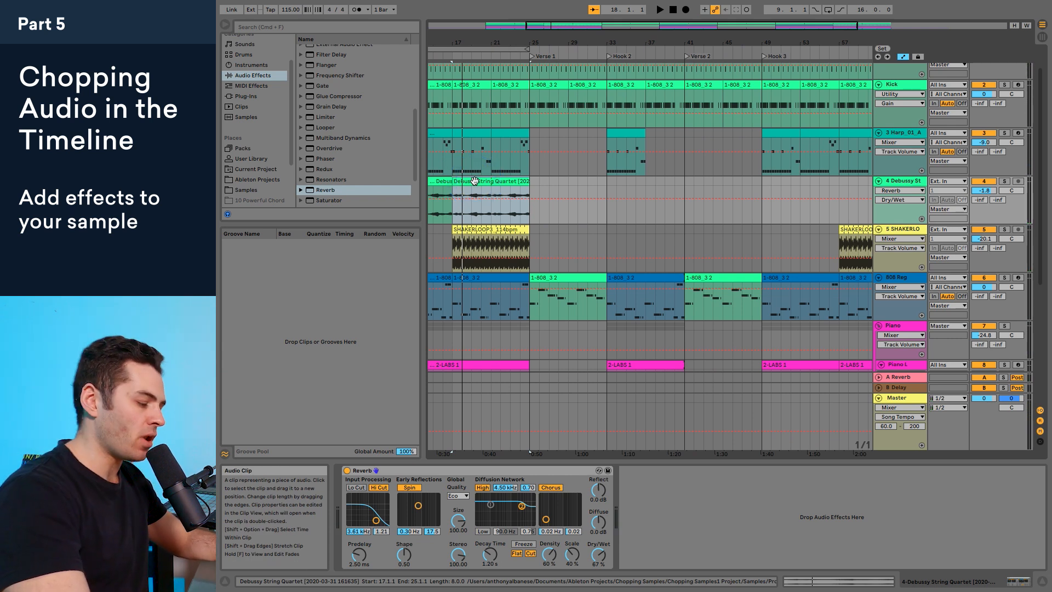
Step: Copy the string quartet clip to the start of Hook 3 at bar 49 and play that section
left_click_drag(475, 181, 787, 189)
key("space")
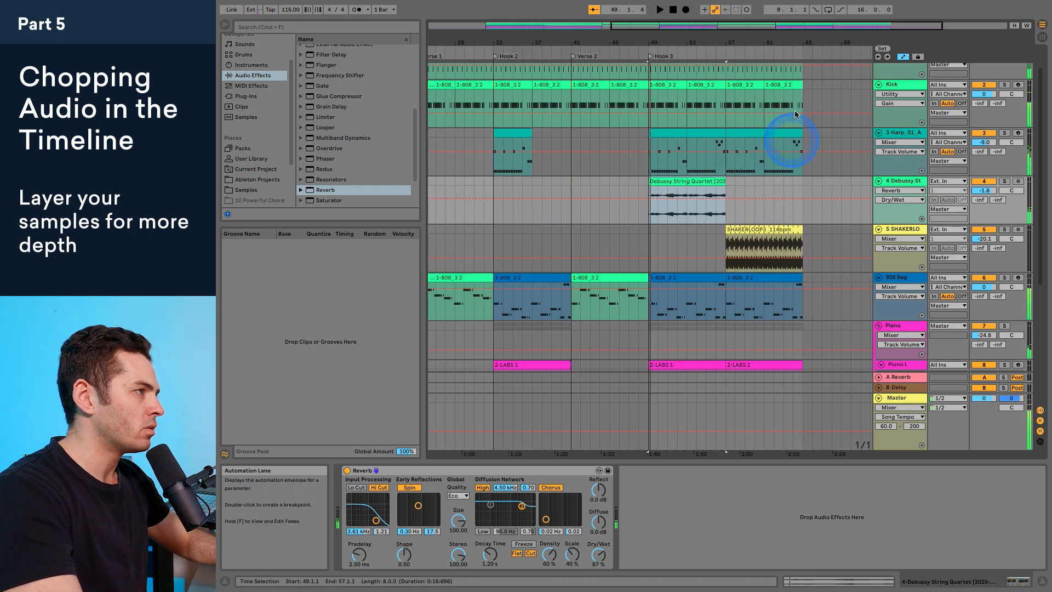
key("space")
Step: Duplicate the string quartet track and select the duplicate's first clip at the start of the Hook
right_click(897, 181)
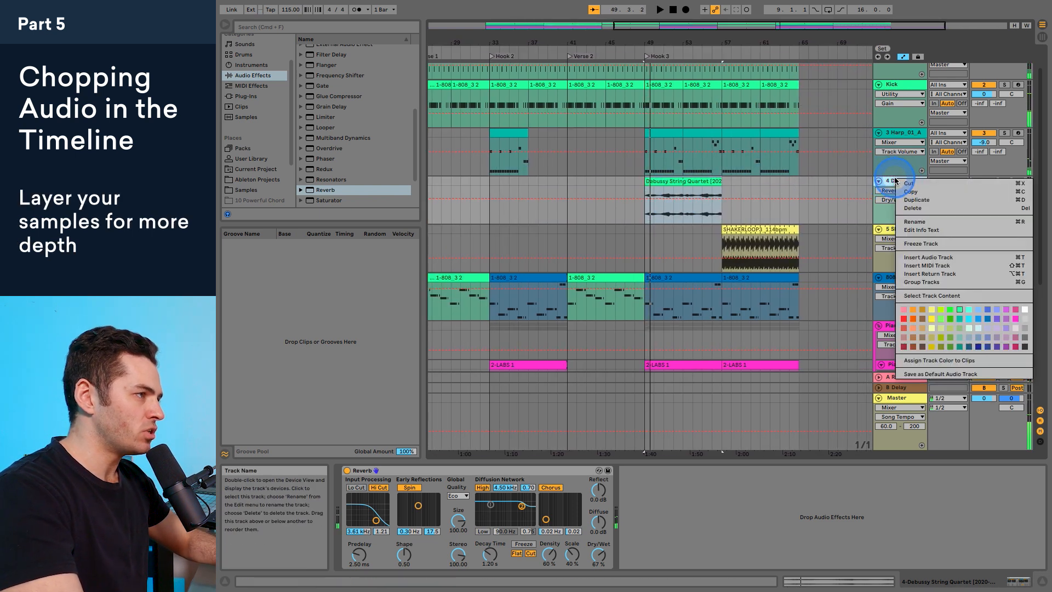
left_click(913, 200)
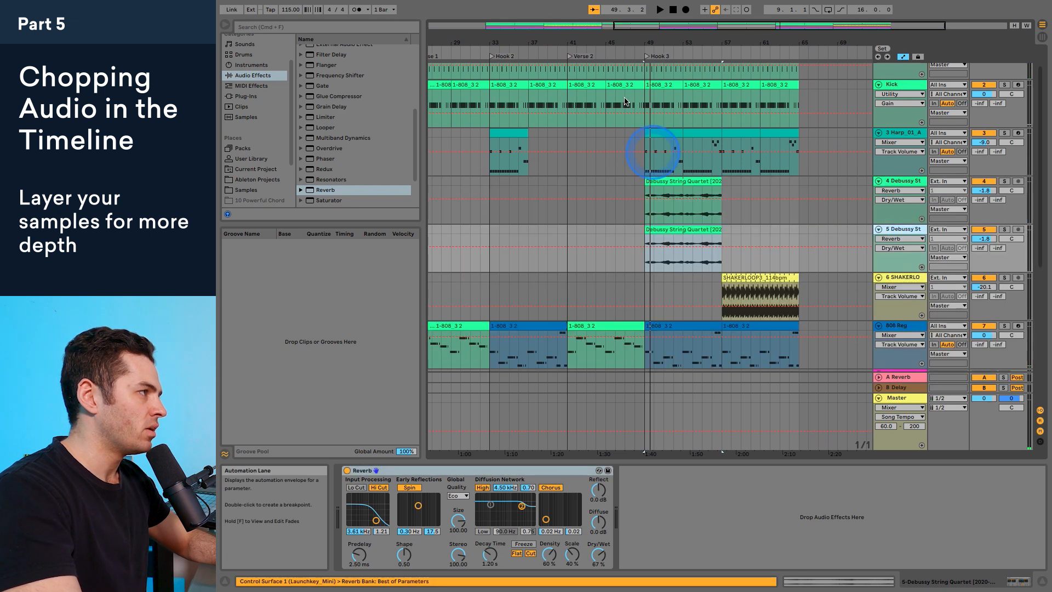
left_click_drag(581, 36, 829, 39)
left_click(533, 229)
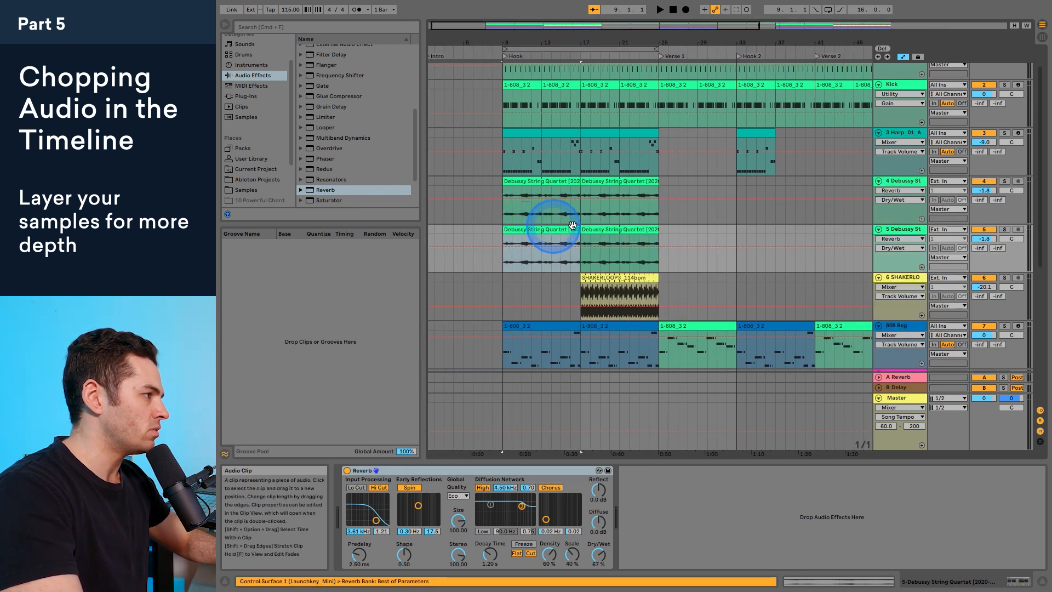
Step: Delete both string quartet clips in the first Hook on the duplicate track
left_click(612, 227, "shift")
key("Delete")
Step: Transpose the duplicate track's string quartet clip in Hook 3 up 12 semitones
left_click_drag(754, 41, 443, 42)
double_click(603, 238)
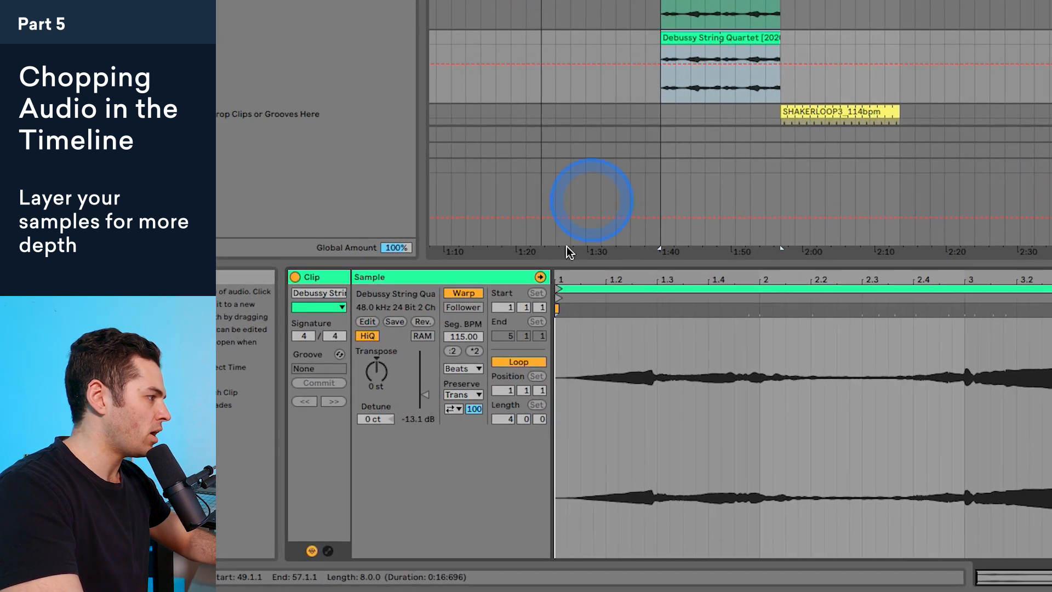
left_click(395, 547)
left_click(368, 332)
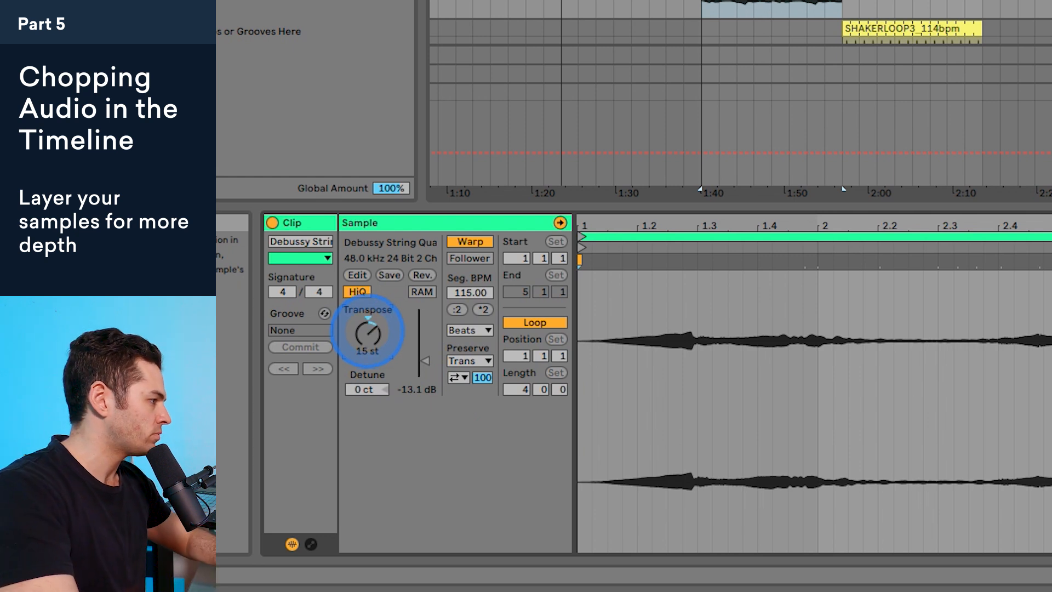
left_click_drag(367, 332, 368, 335)
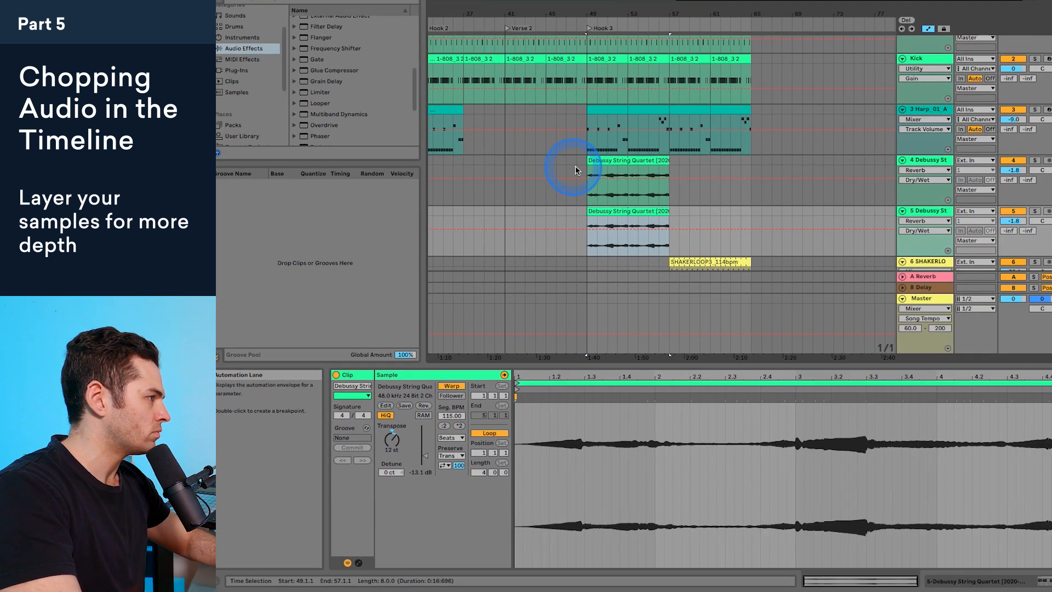
Step: Play the arrangement from Hook 3 at bar 49 and lower the duplicate string quartet track's volume to -7.0 dB
left_click(573, 192)
key("space")
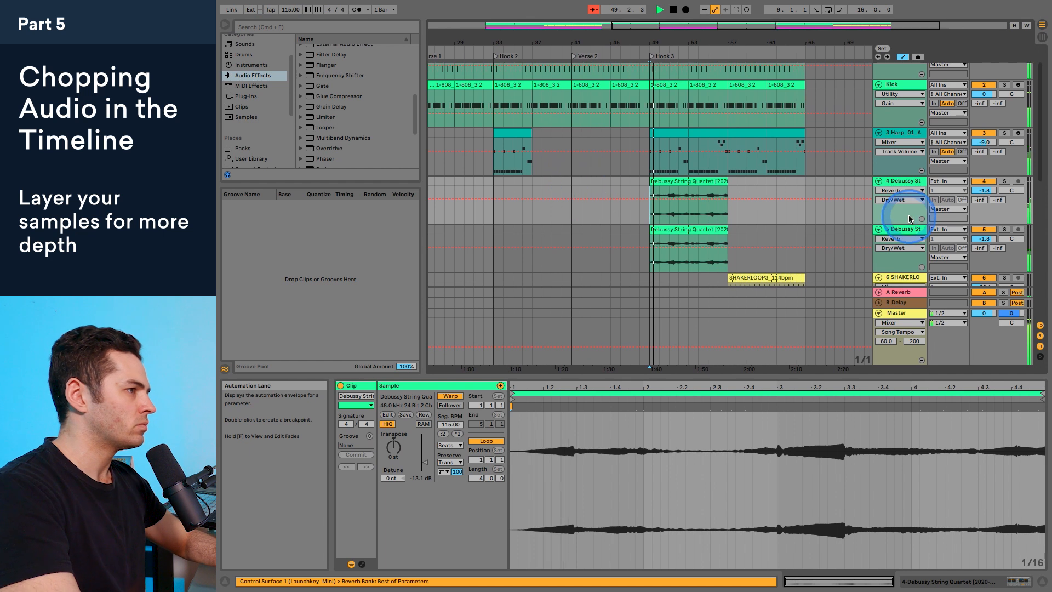
left_click_drag(985, 239, 984, 241)
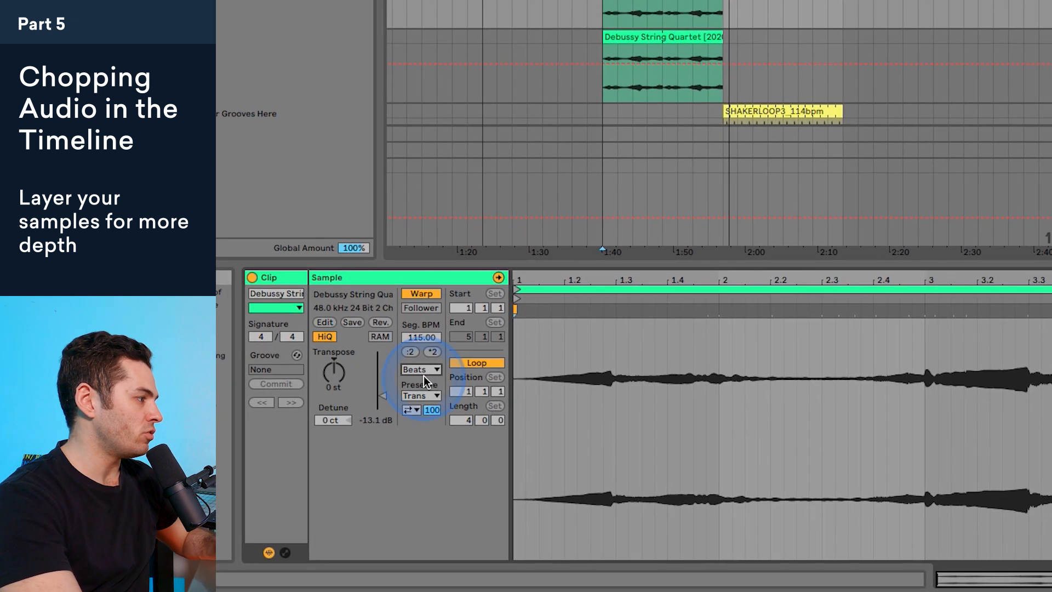
Step: Set the warp mode of the transposed string quartet clip to Complex Pro and listen to it soloed
left_click(450, 445)
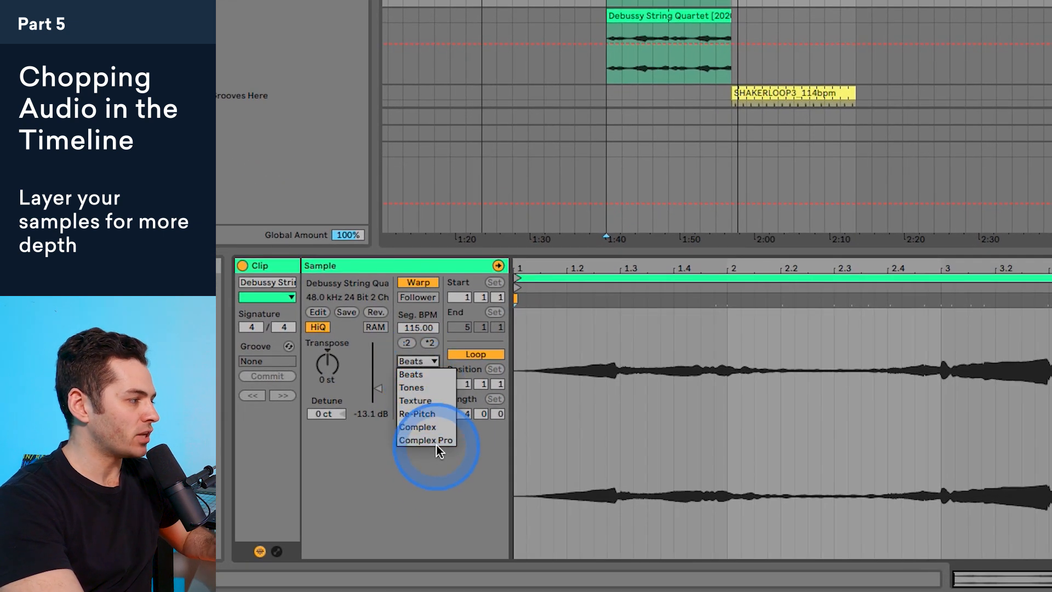
left_click(432, 363)
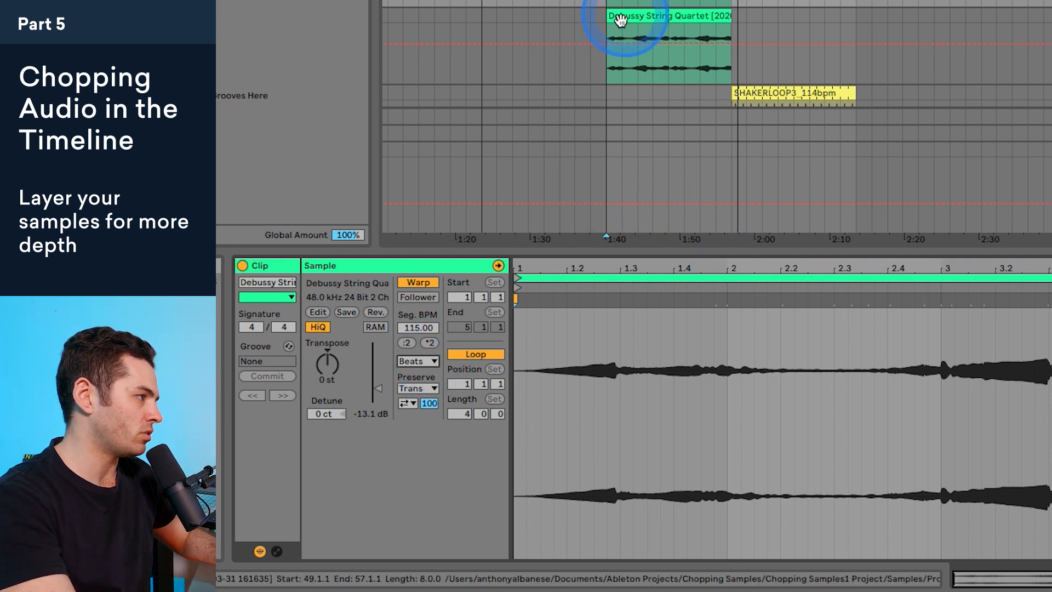
key("space")
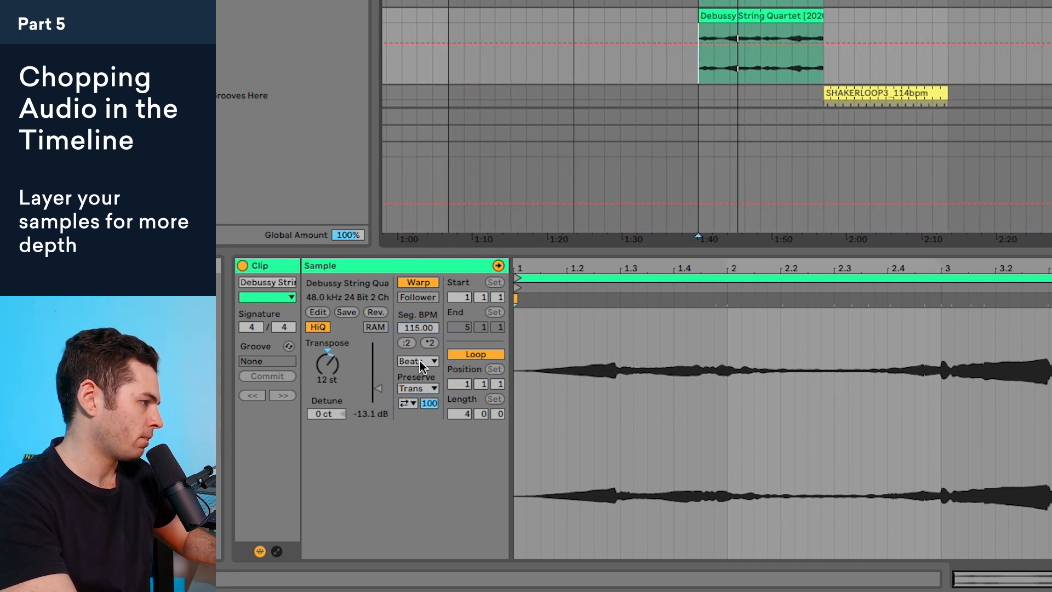
left_click(420, 361)
left_click(419, 440)
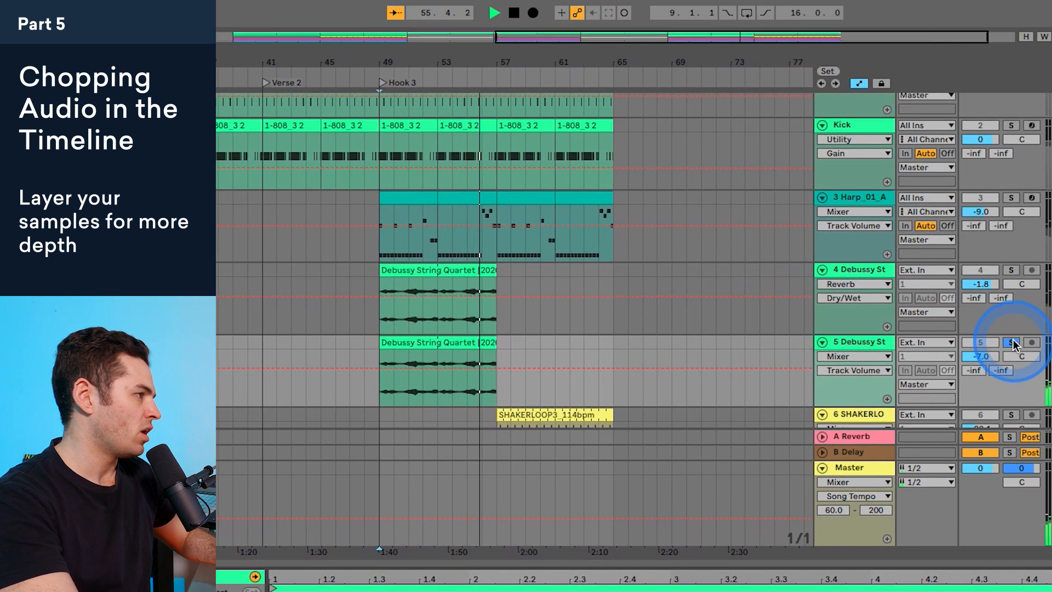
key("space")
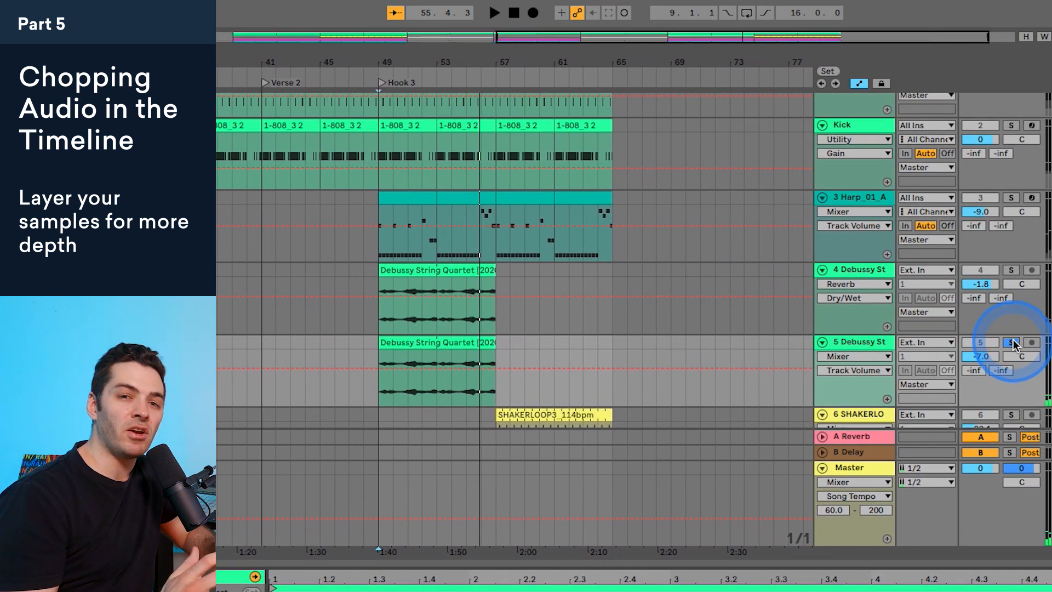
Step: Unsolo the duplicate track, play Hook 3, and set the original string quartet track to -3.3 dB and the duplicate to -2.7 dB
left_click(1012, 342)
key("space")
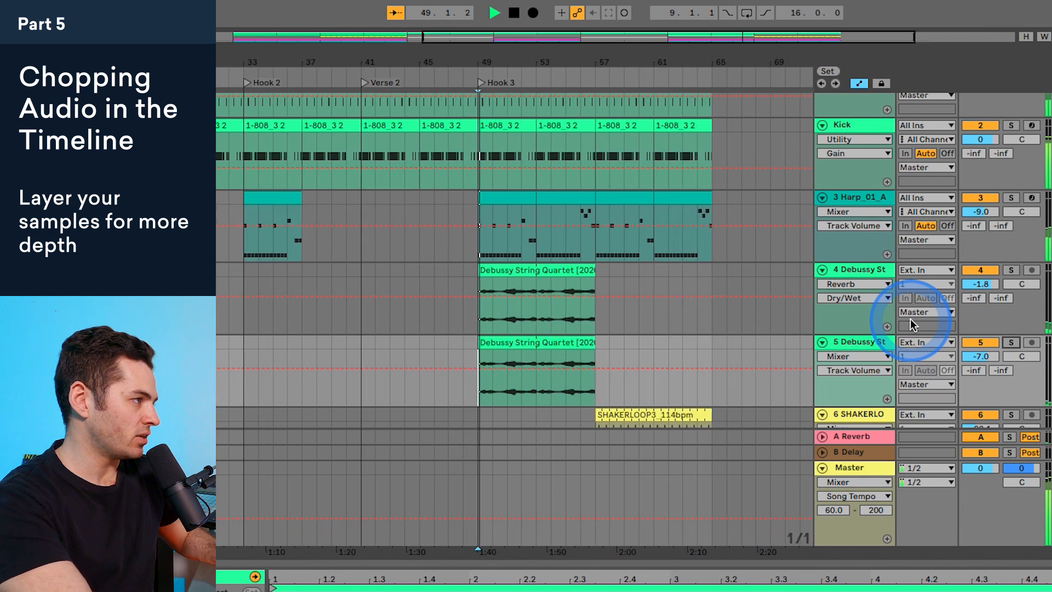
left_click_drag(980, 356, 981, 352)
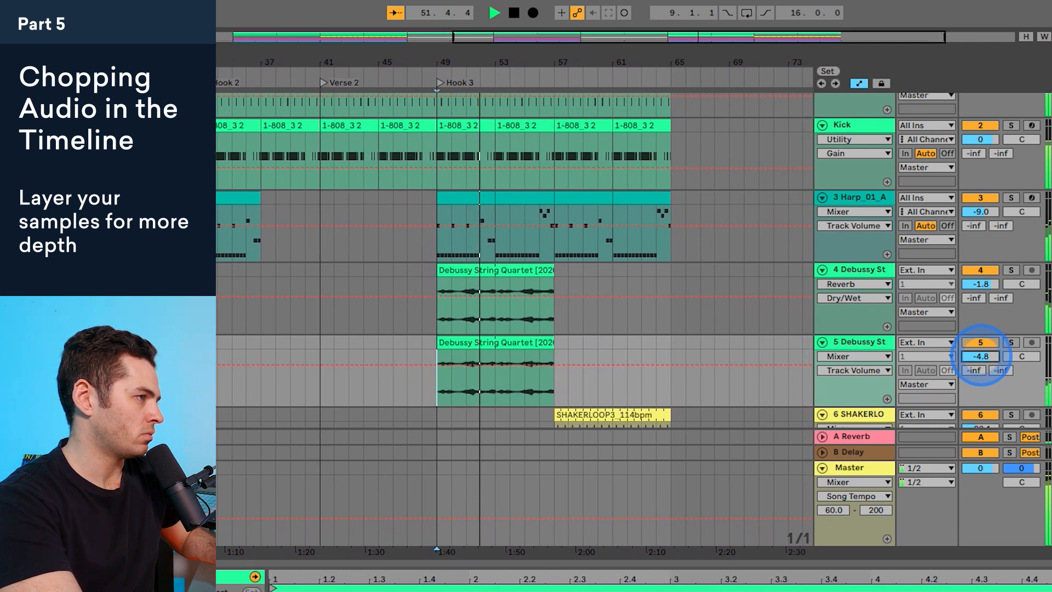
left_click_drag(981, 284, 984, 285)
left_click_drag(981, 356, 981, 353)
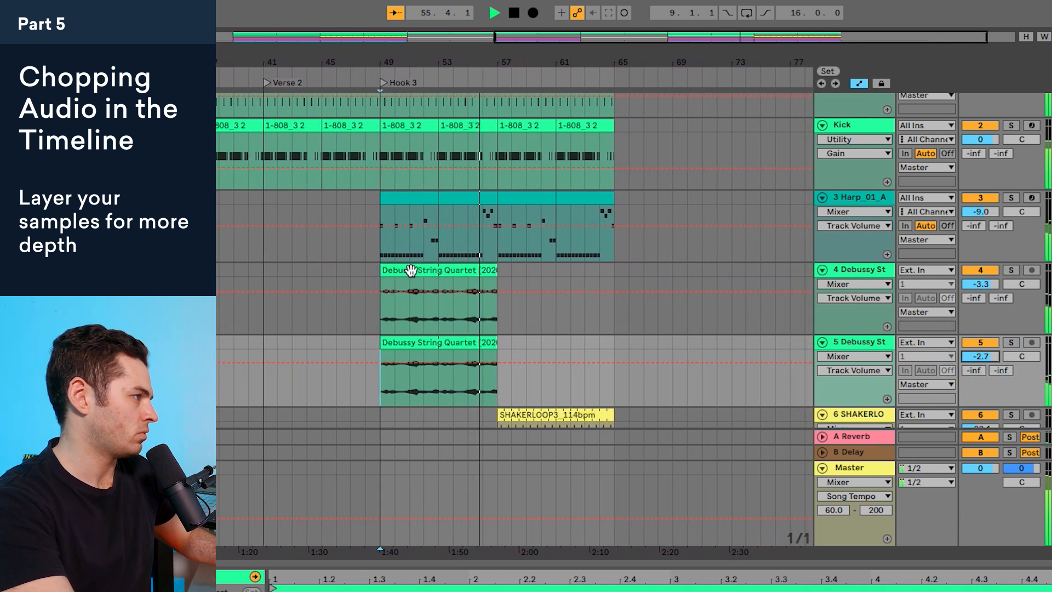
Step: Duplicate the original string quartet track's Hook 3 clip so the copy fills bars 57 to 65
left_click(404, 271)
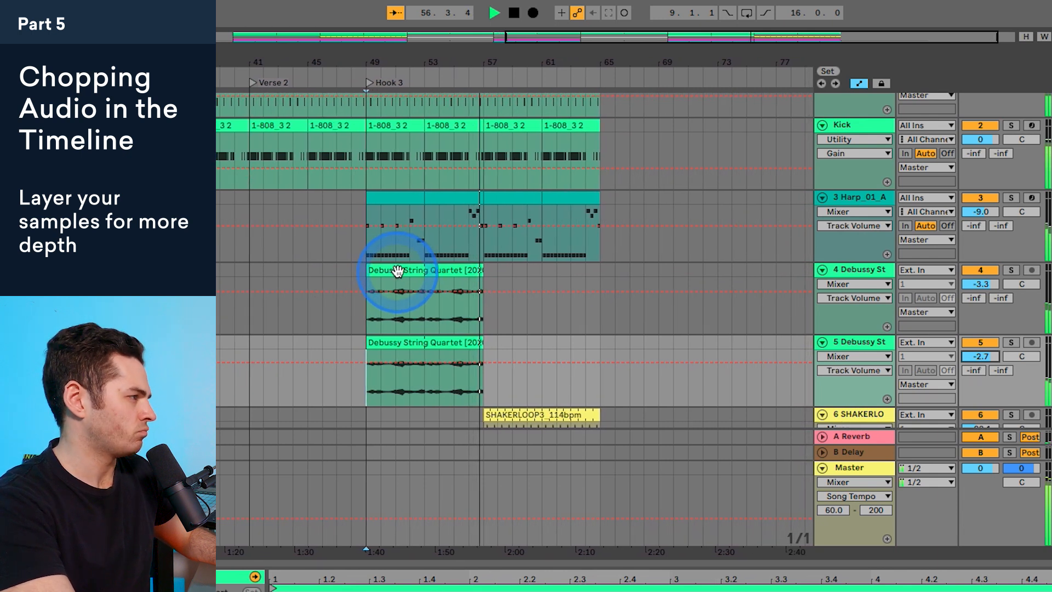
left_click(398, 271)
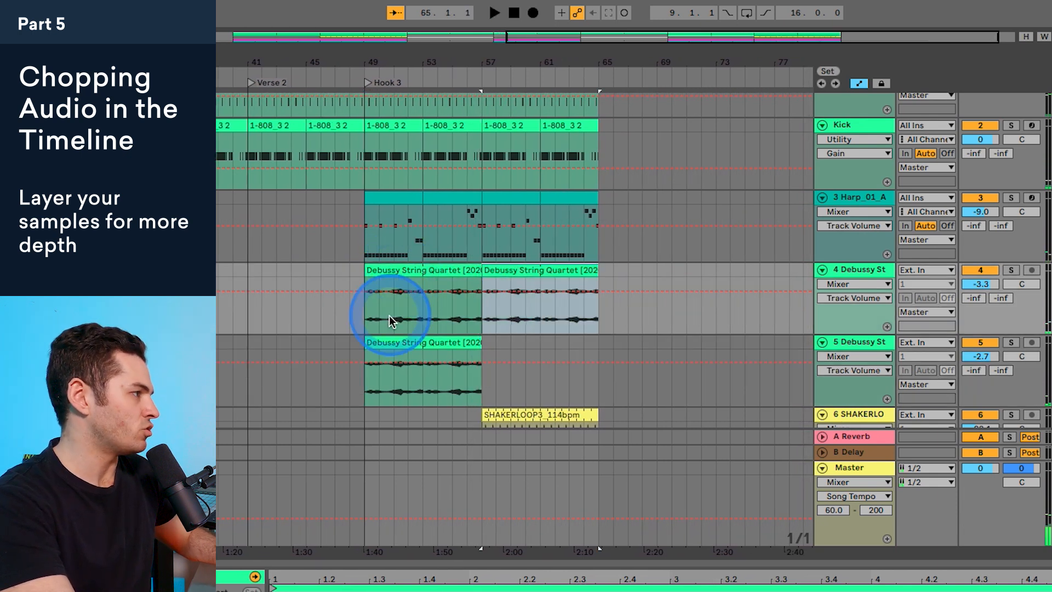